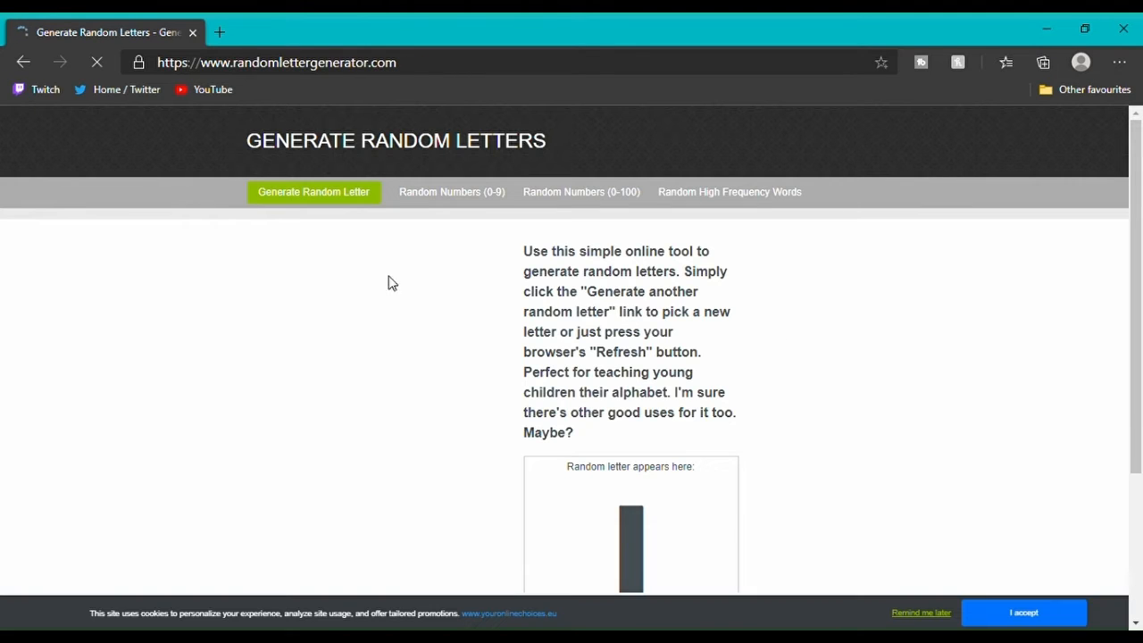
Duplicate the random letter generator page in additional tabs to draw further random letters.
{"action": "left_click_drag", "start_coordinate": [1141, 259], "coordinate": [1141, 365]}
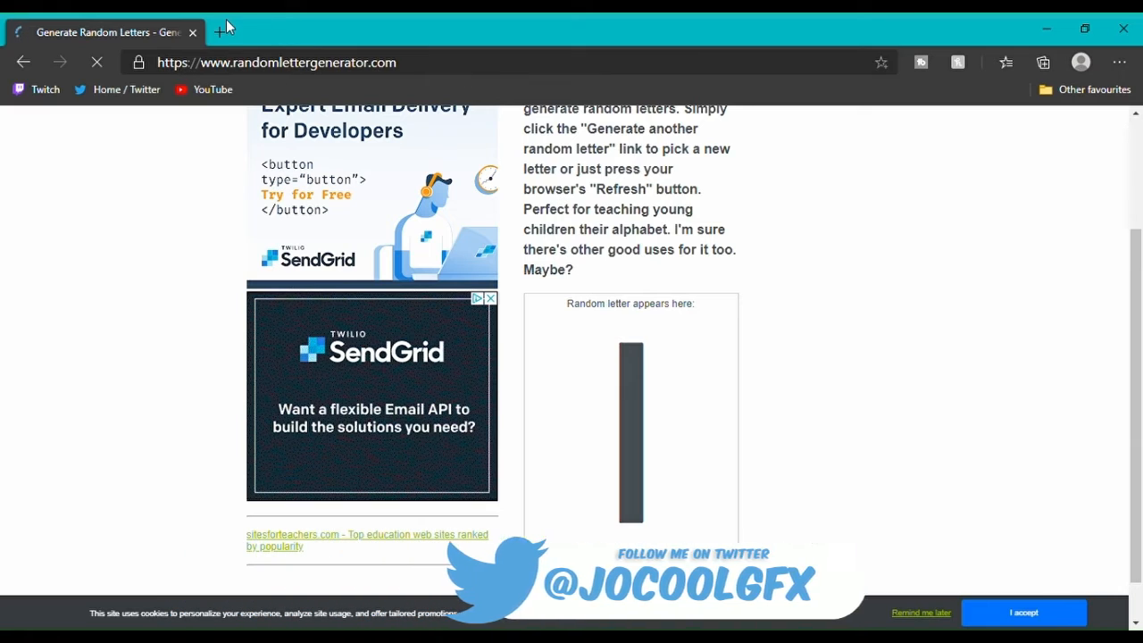
{"action": "right_click", "coordinate": [140, 33]}
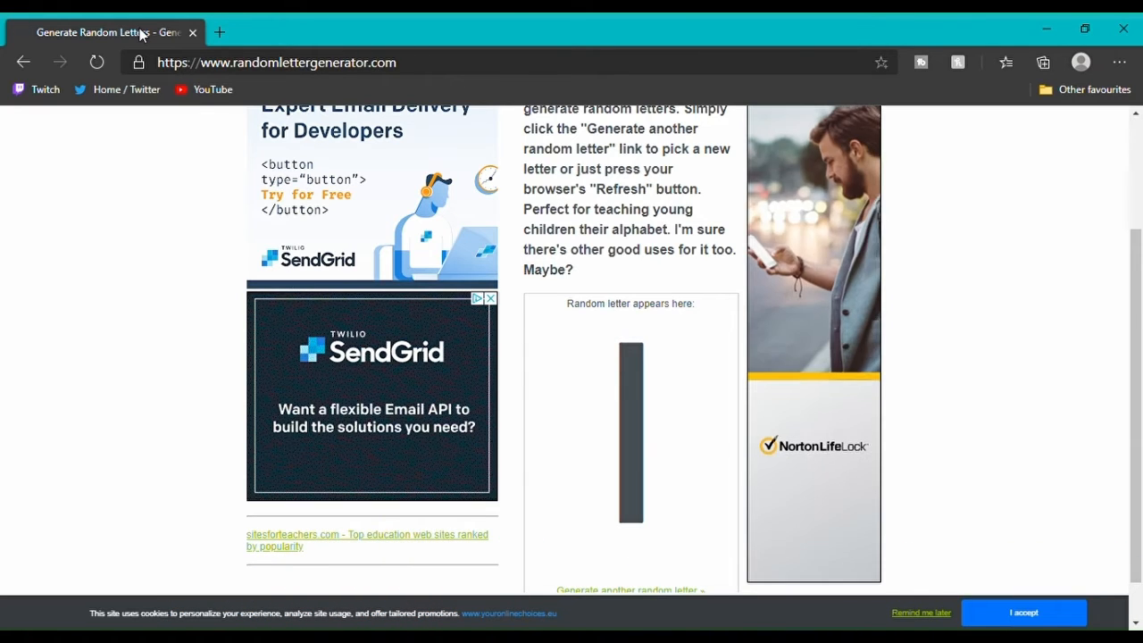
{"action": "left_click", "coordinate": [199, 114]}
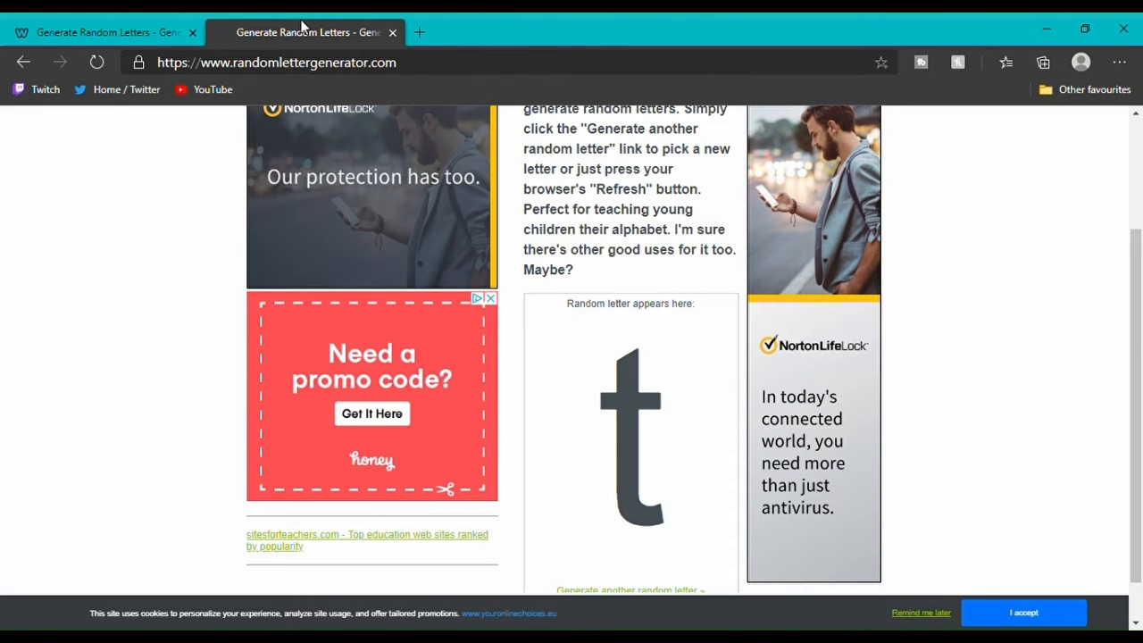
{"action": "left_click", "coordinate": [321, 108]}
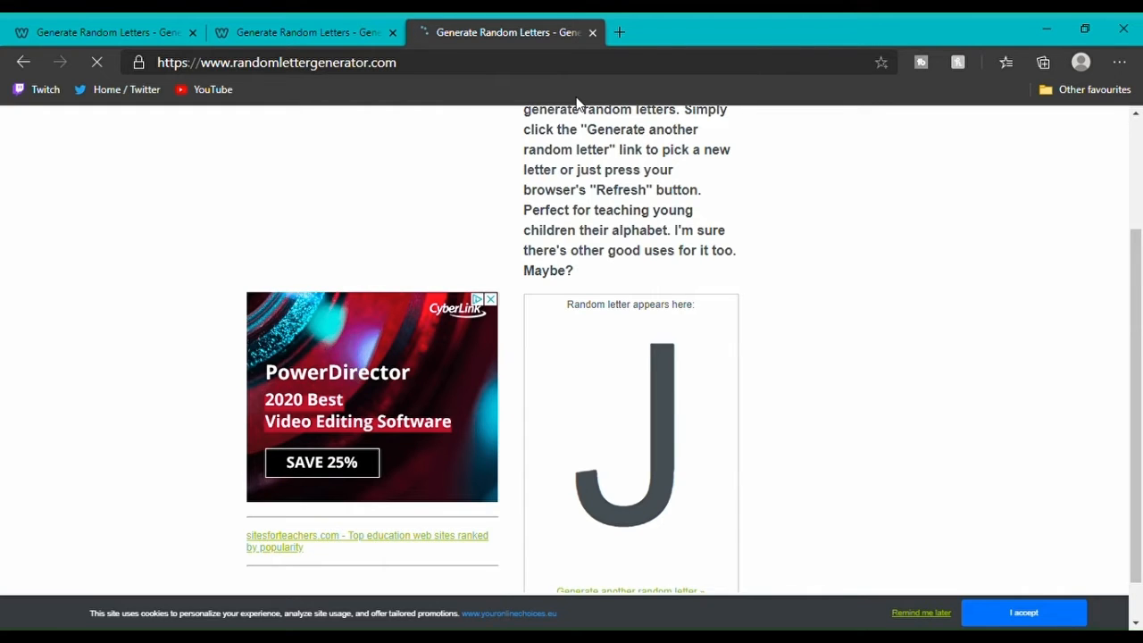
{"action": "key", "text": "ctrl+shift+k"}
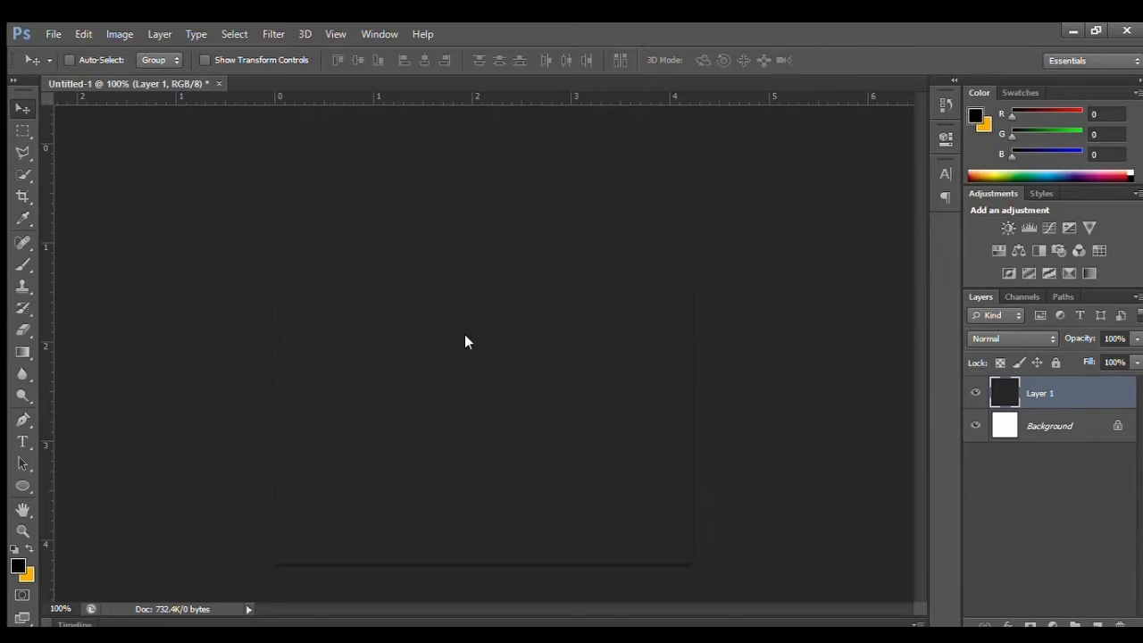
In Photoshop, add a text box near the canvas's upper-left corner with the letter I at 50 pt.
{"action": "left_click", "coordinate": [22, 442]}
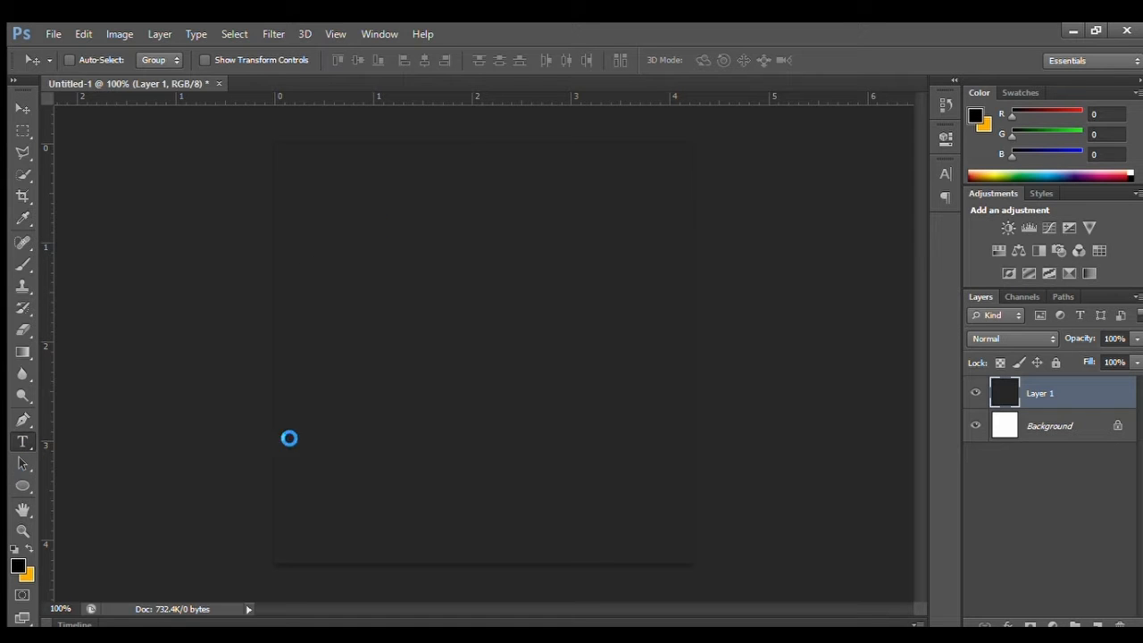
{"action": "left_click_drag", "start_coordinate": [337, 170], "coordinate": [425, 327]}
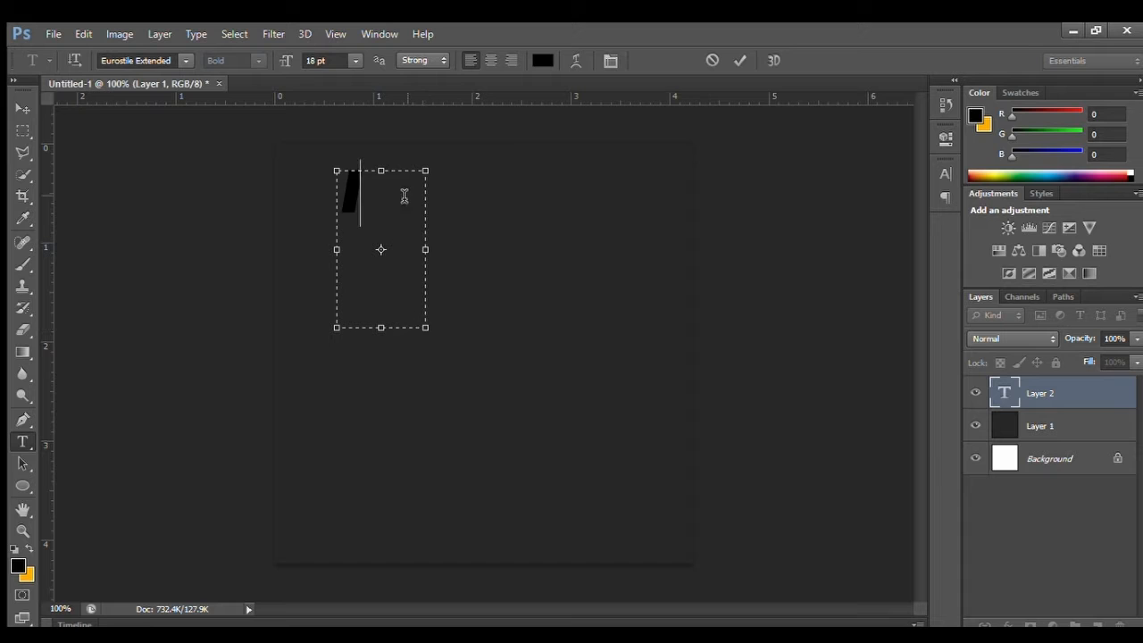
{"action": "left_click", "coordinate": [324, 61]}
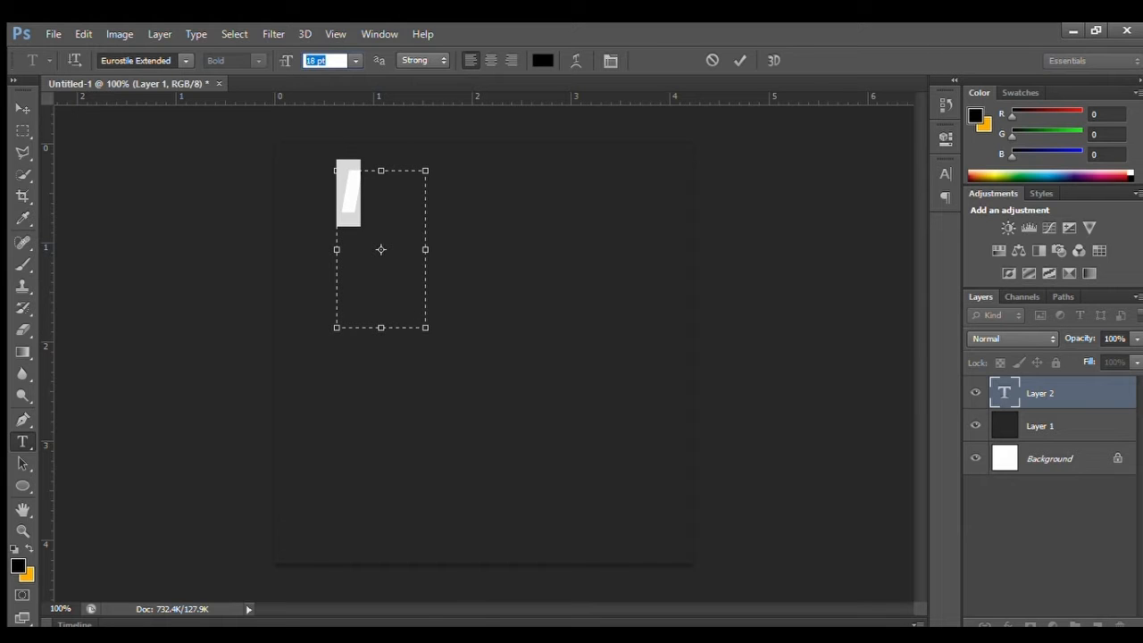
{"action": "type", "text": "50"}
{"action": "key", "text": "Return"}
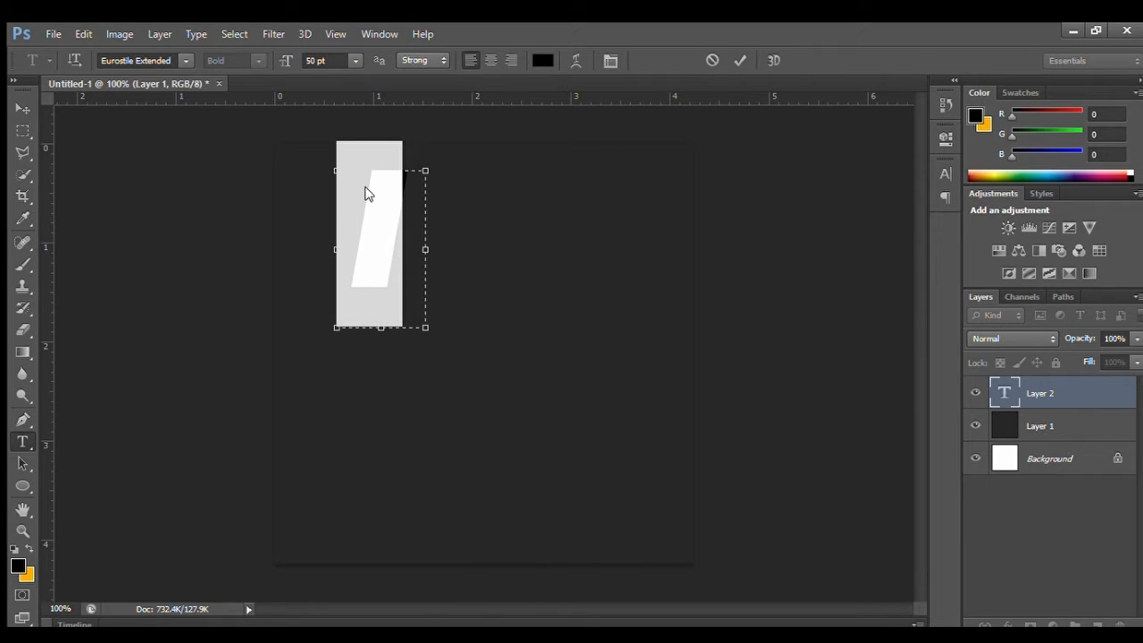
{"action": "left_click", "coordinate": [390, 255]}
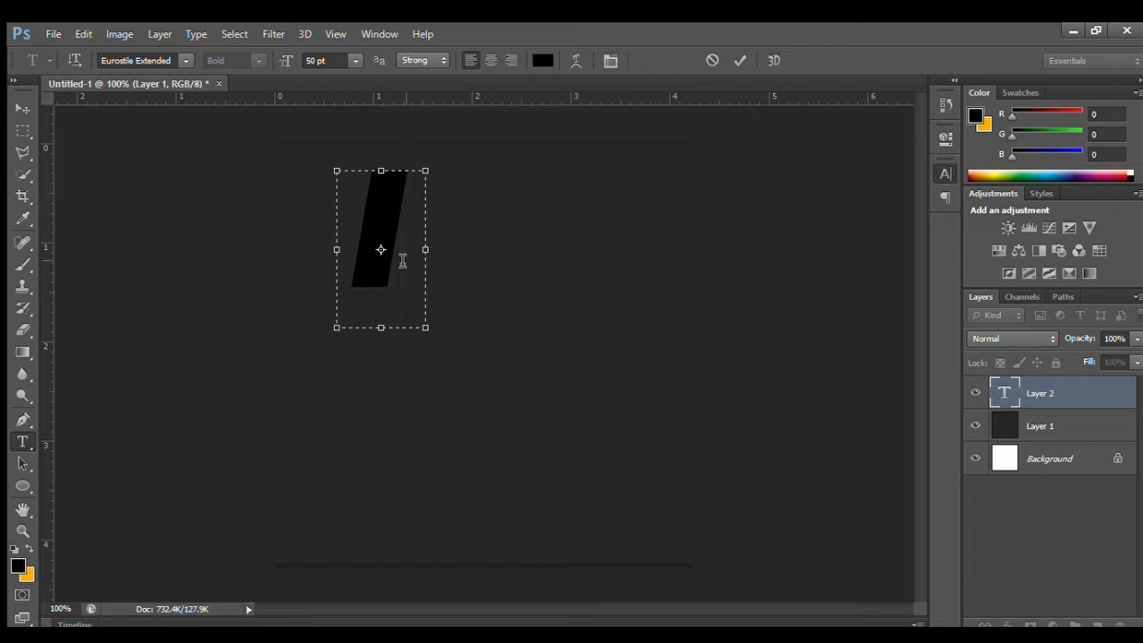
{"action": "left_click", "coordinate": [23, 108]}
Change the letter I's text colour to white.
{"action": "left_click", "coordinate": [23, 442]}
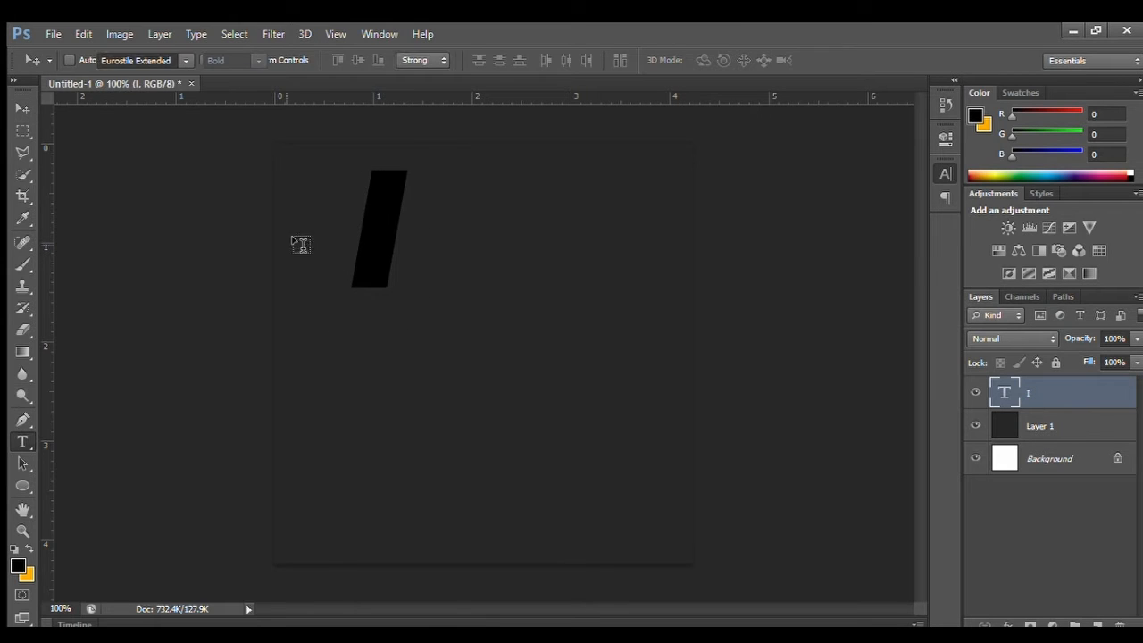
{"action": "left_click", "coordinate": [409, 258]}
{"action": "left_click_drag", "start_coordinate": [408, 258], "coordinate": [295, 217]}
{"action": "left_click", "coordinate": [542, 59]}
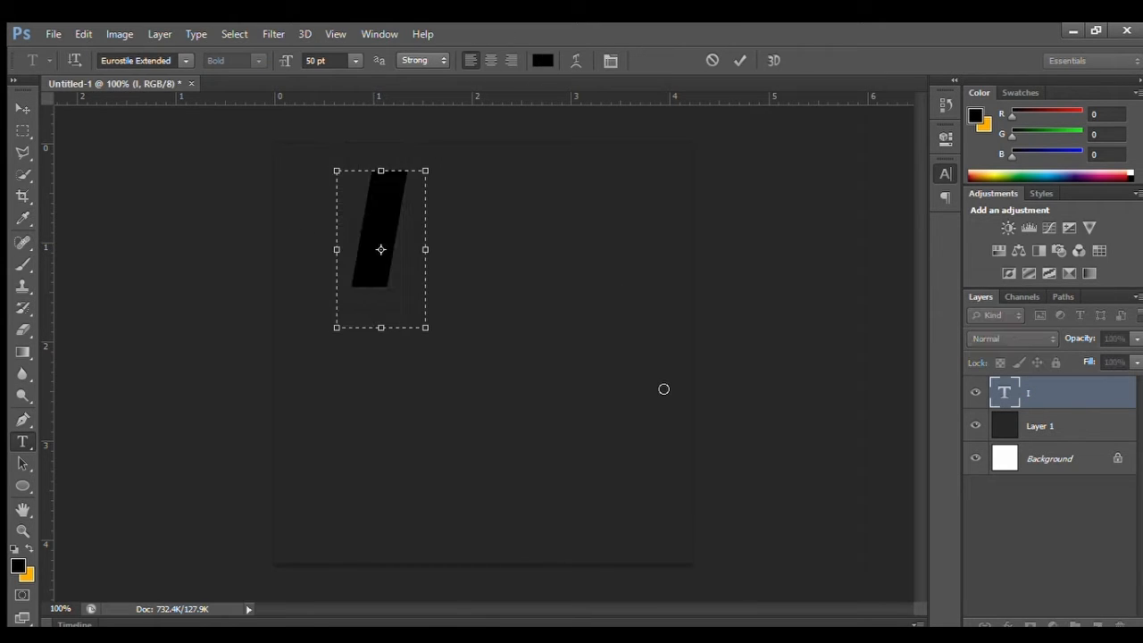
{"action": "left_click_drag", "start_coordinate": [625, 361], "coordinate": [589, 337]}
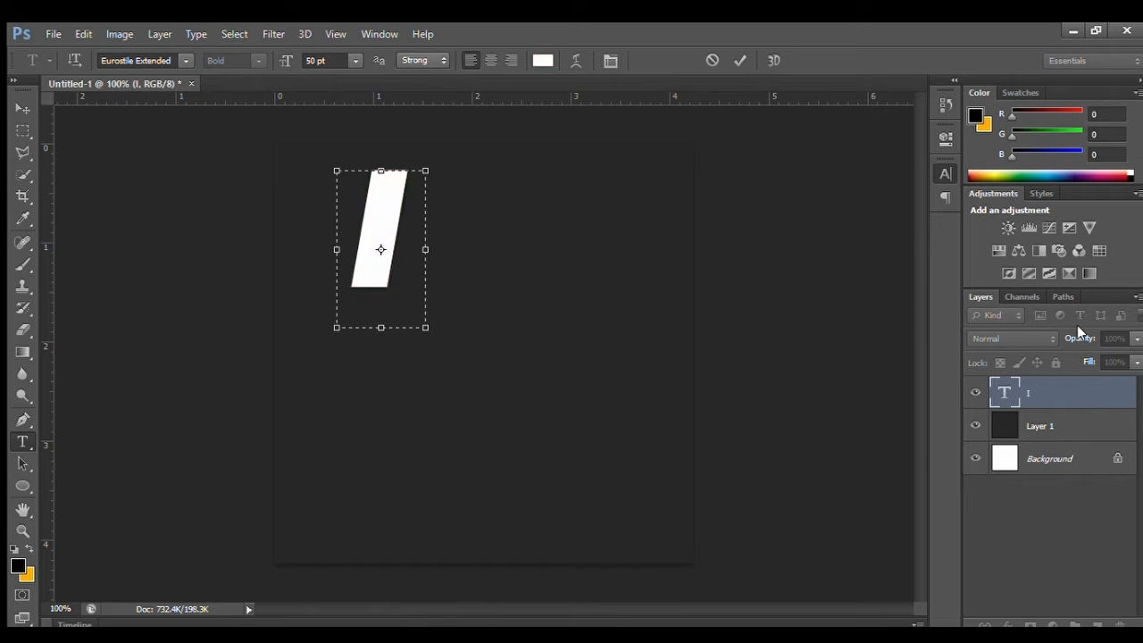
{"action": "left_click", "coordinate": [22, 108]}
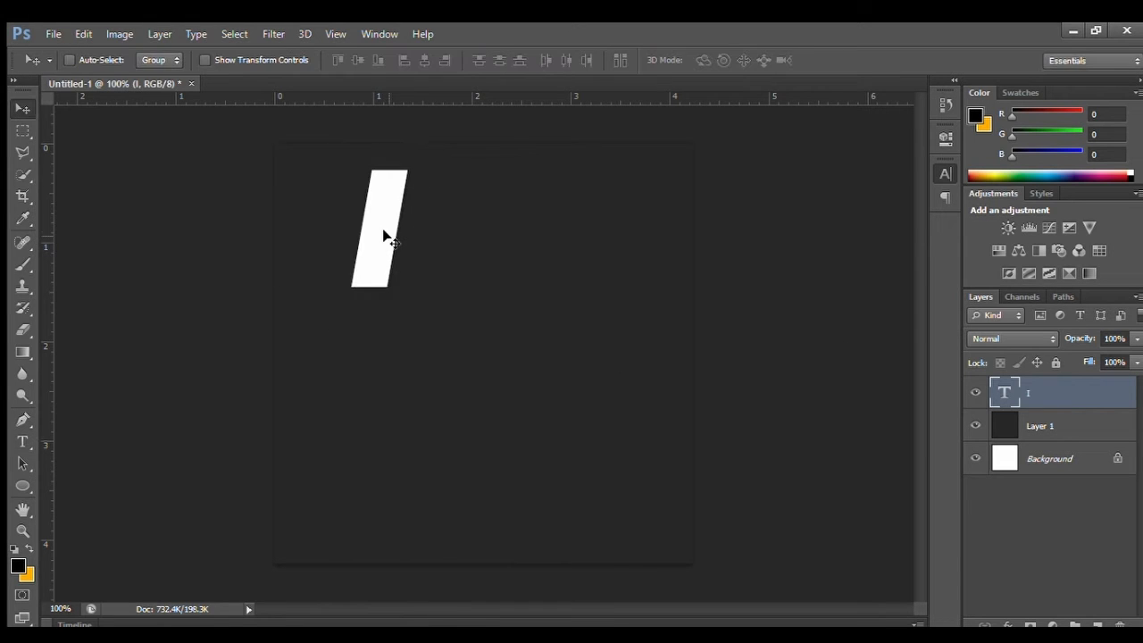
Narrow the text box from both sides so it fits more closely around the letter I.
{"action": "left_click", "coordinate": [23, 441]}
{"action": "left_click", "coordinate": [354, 262]}
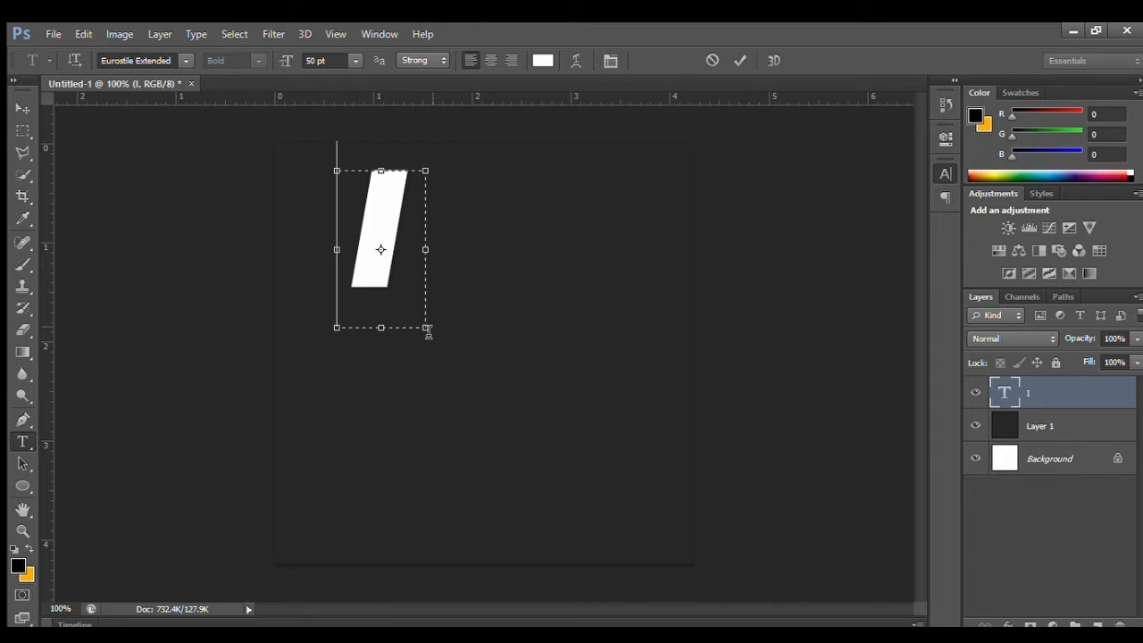
{"action": "left_click_drag", "start_coordinate": [420, 329], "coordinate": [414, 328]}
{"action": "left_click_drag", "start_coordinate": [335, 331], "coordinate": [345, 327]}
{"action": "left_click", "coordinate": [23, 108]}
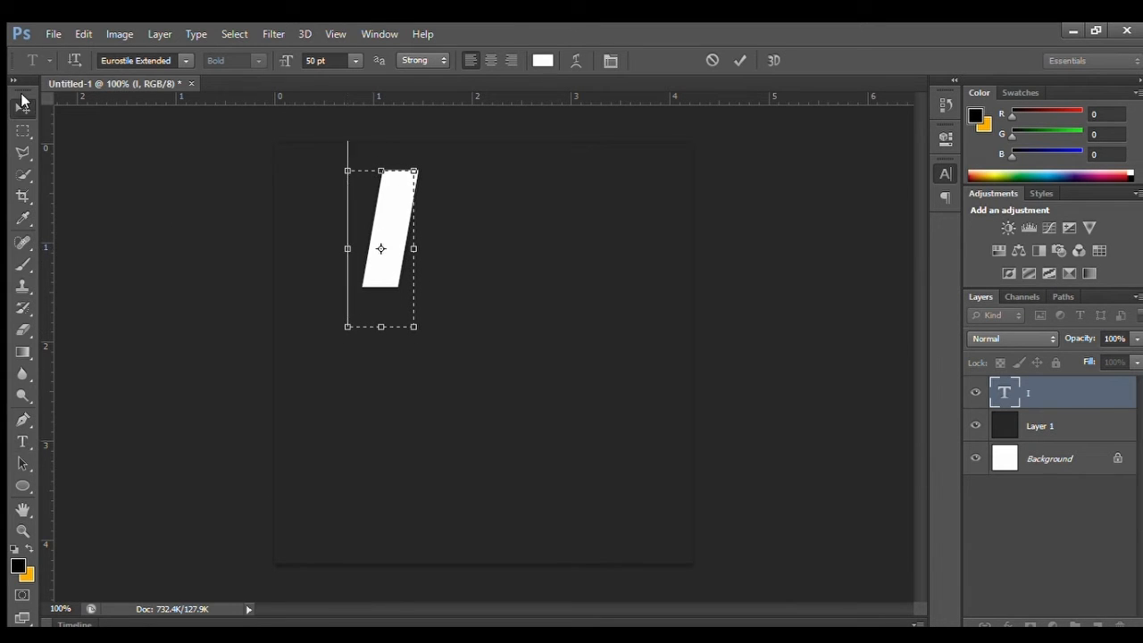
Show transform controls on Layer 1 and place a vertical and a horizontal guide through the canvas centre.
{"action": "left_click", "coordinate": [1038, 426]}
{"action": "left_click", "coordinate": [238, 57]}
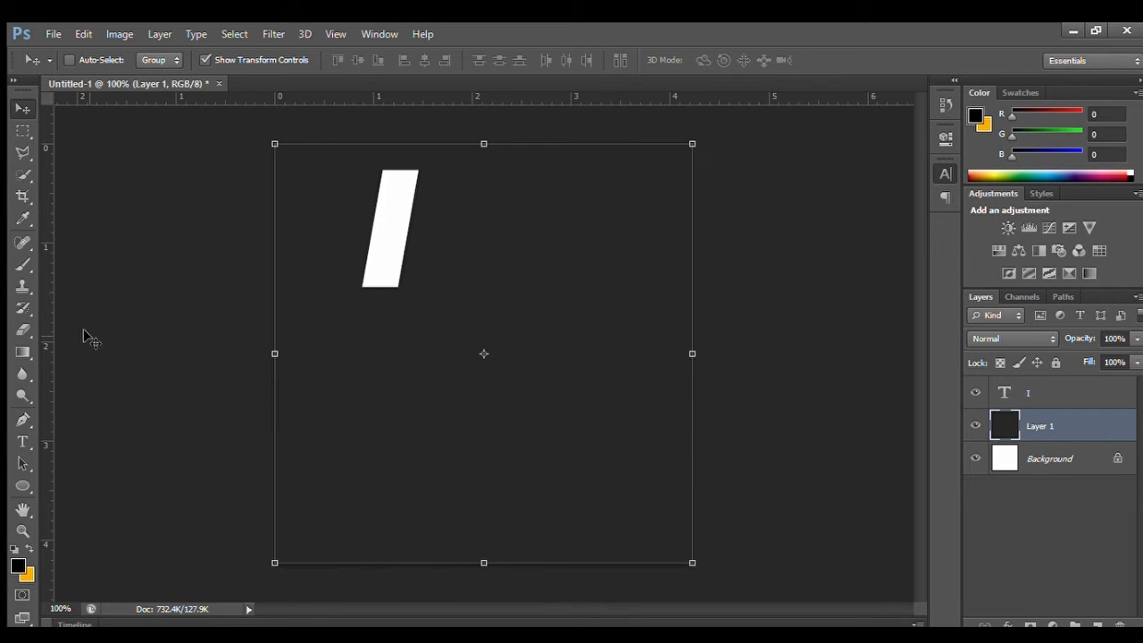
{"action": "left_click_drag", "start_coordinate": [44, 339], "coordinate": [487, 215]}
{"action": "left_click_drag", "start_coordinate": [446, 100], "coordinate": [426, 354]}
Move the letter I to the crossing of the two guides and nudge it slightly right.
{"action": "left_click", "coordinate": [1023, 395]}
{"action": "left_click_drag", "start_coordinate": [392, 271], "coordinate": [484, 388]}
{"action": "left_click_drag", "start_coordinate": [483, 333], "coordinate": [485, 331]}
{"action": "key", "text": "Right"}
{"action": "key", "text": "Right"}
{"action": "key", "text": "Right"}
{"action": "key", "text": "Right"}
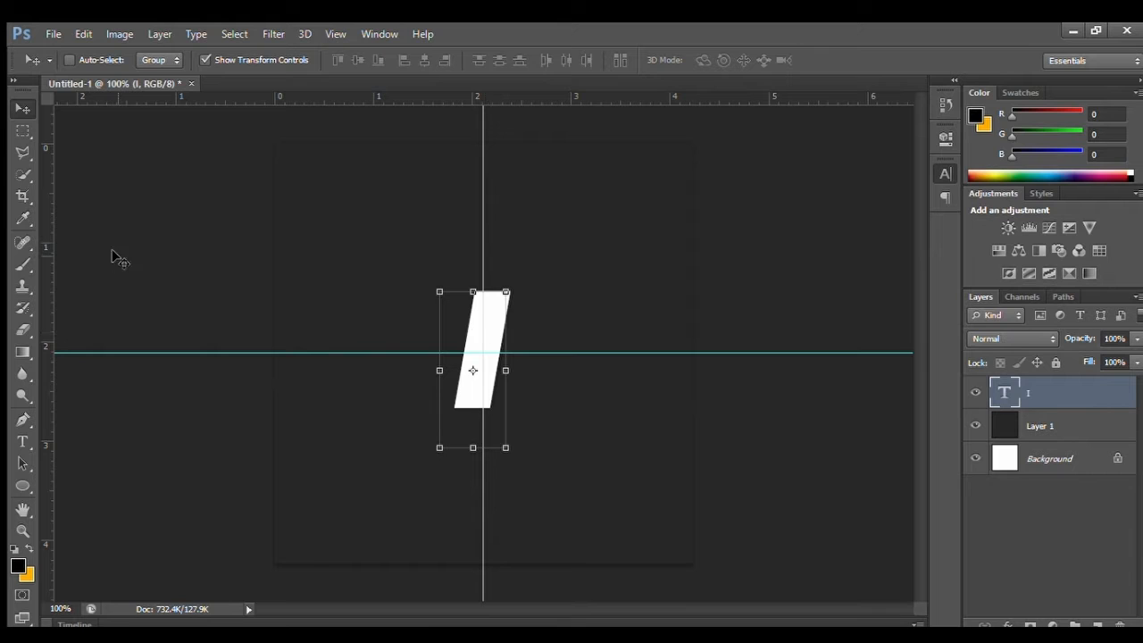
Rasterize the letter I layer and nudge it down until its centre sits on the horizontal guide.
{"action": "left_click", "coordinate": [774, 243]}
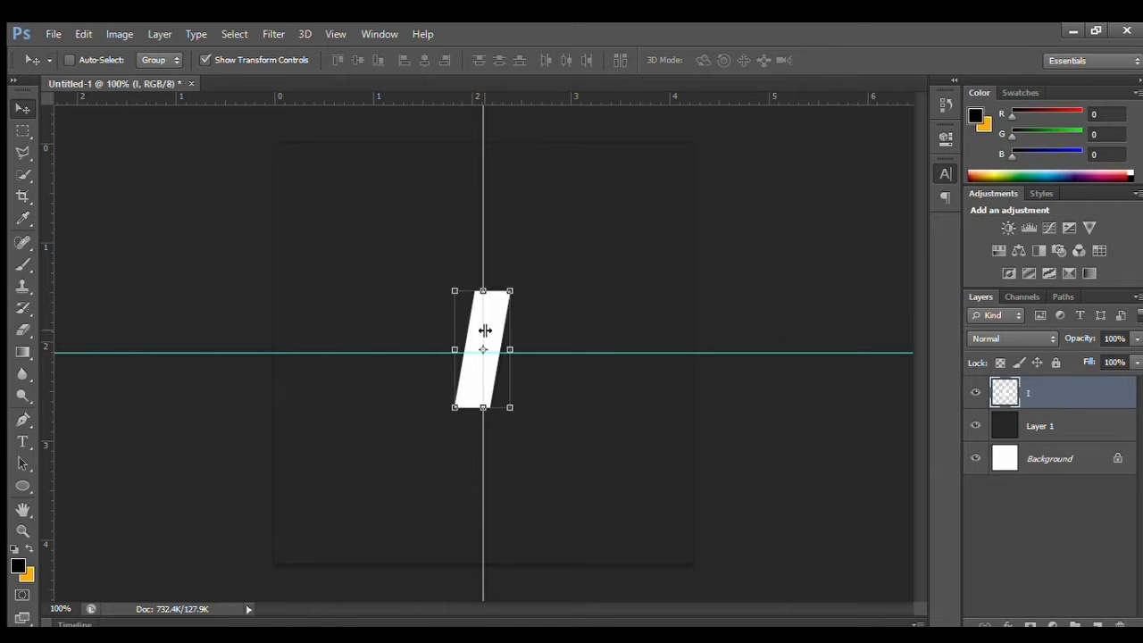
{"action": "key", "text": "Down"}
{"action": "key", "text": "Down"}
{"action": "key", "text": "Down"}
{"action": "key", "text": "Down"}
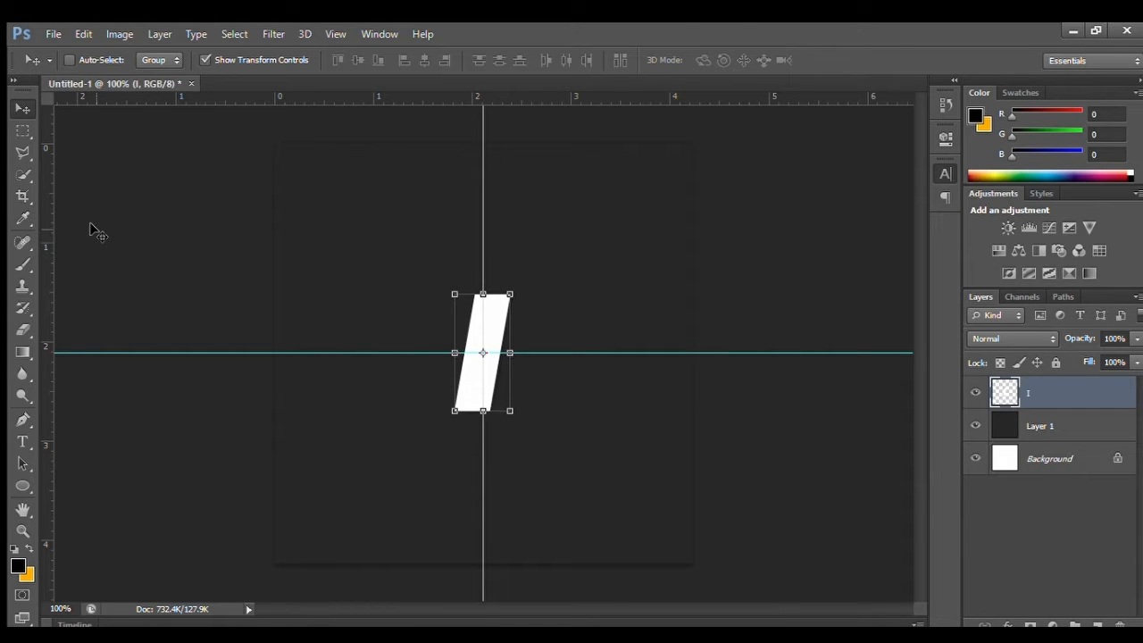
Select the upper half of the letter with a diagonal Polygonal Lasso outline and cut it to a new layer.
{"action": "left_click", "coordinate": [24, 152]}
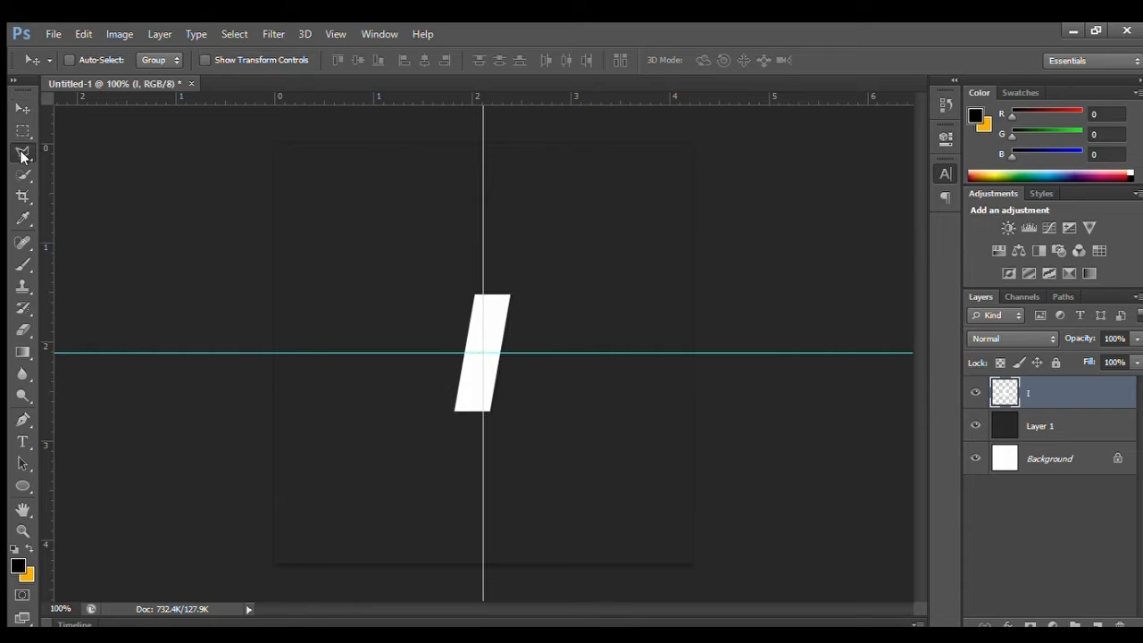
{"action": "left_click", "coordinate": [434, 391]}
{"action": "left_click", "coordinate": [548, 291]}
{"action": "left_click", "coordinate": [514, 242]}
{"action": "left_click", "coordinate": [429, 255]}
{"action": "left_click", "coordinate": [406, 332]}
{"action": "left_click", "coordinate": [434, 391]}
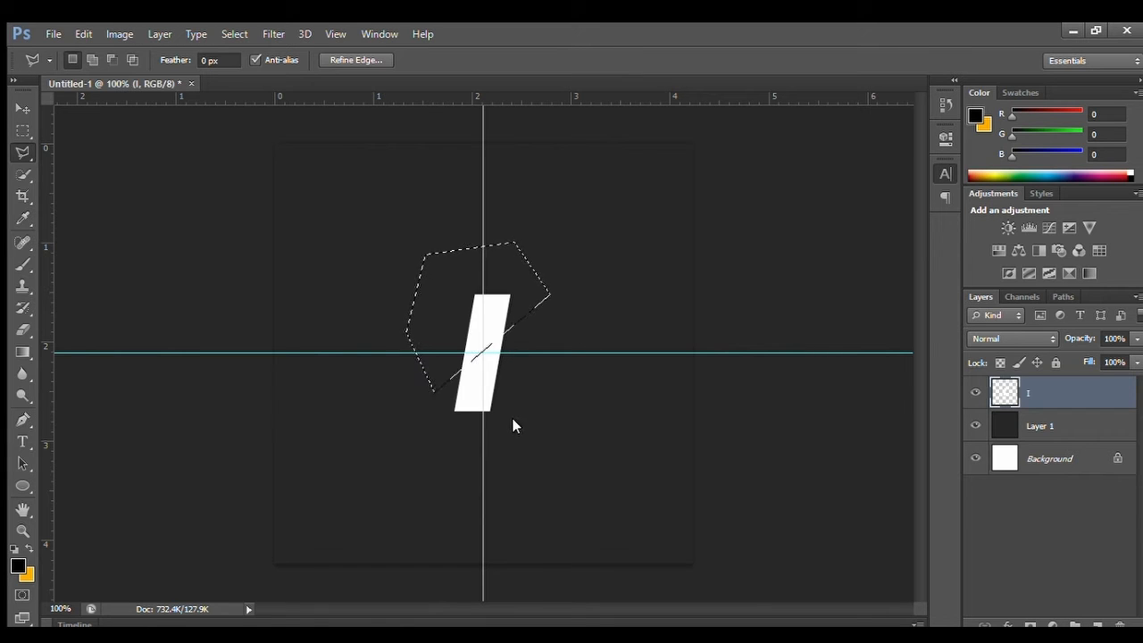
{"action": "key", "text": "ctrl+shift+j"}
Nudge the cut upper half of the letter upward to open a diagonal gap between the two halves.
{"action": "left_click", "coordinate": [11, 102]}
{"action": "key", "text": "Up"}
{"action": "key", "text": "Up"}
{"action": "key", "text": "Up"}
{"action": "key", "text": "Up"}
{"action": "key", "text": "Up"}
{"action": "key", "text": "Up"}
{"action": "key", "text": "Up"}
{"action": "key", "text": "Up"}
{"action": "key", "text": "Up"}
{"action": "key", "text": "Up"}
{"action": "key", "text": "Up"}
{"action": "key", "text": "Up"}
{"action": "key", "text": "Up"}
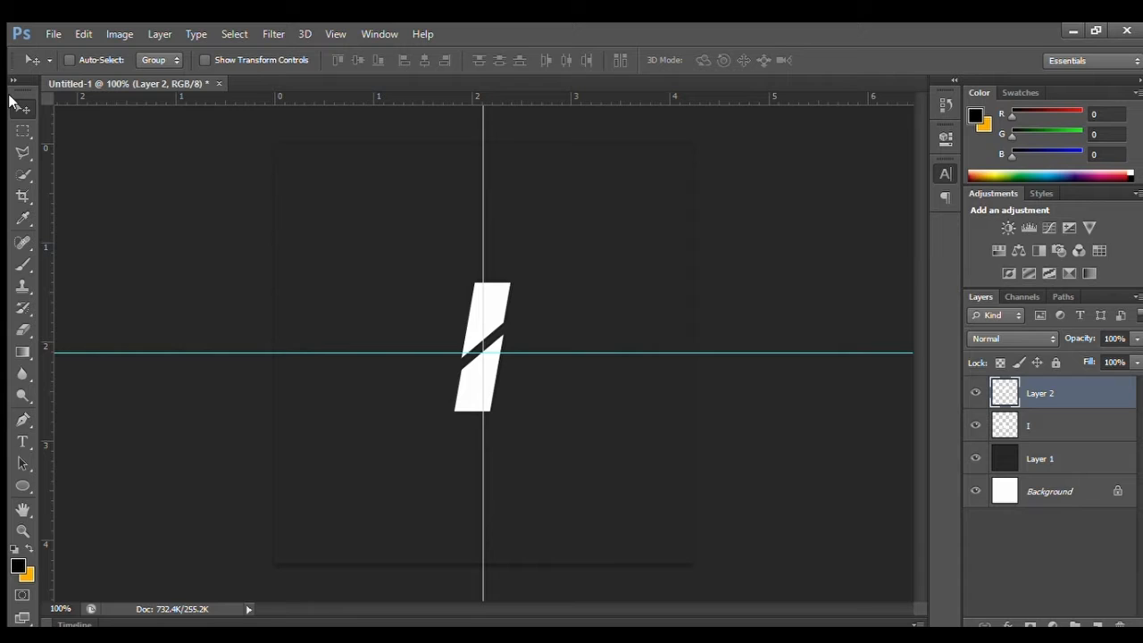
{"action": "key", "text": "Up"}
{"action": "key", "text": "Up"}
{"action": "key", "text": "Up"}
{"action": "key", "text": "Up"}
{"action": "key", "text": "Down"}
{"action": "key", "text": "Down"}
{"action": "key", "text": "Down"}
{"action": "key", "text": "Down"}
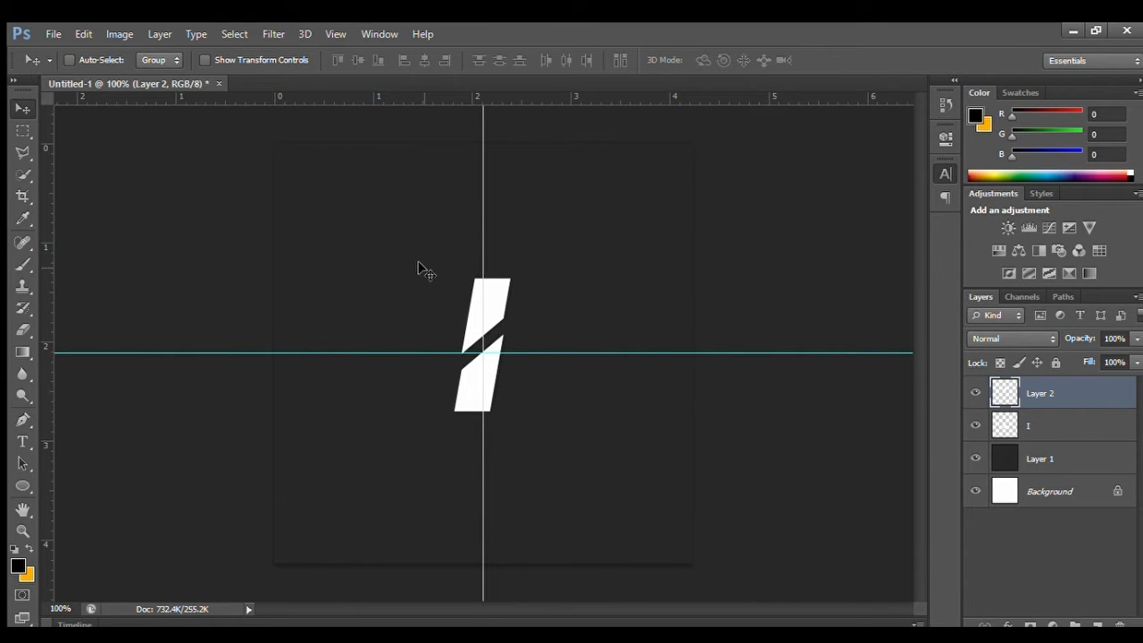
Offset the upper half of the letter slightly to the right and remove both guides from the canvas.
{"action": "key", "text": "Right"}
{"action": "key", "text": "Right"}
{"action": "key", "text": "Up"}
{"action": "key", "text": "Up"}
{"action": "key", "text": "Up"}
{"action": "key", "text": "Up"}
{"action": "key", "text": "Right"}
{"action": "key", "text": "Right"}
{"action": "key", "text": "Right"}
{"action": "key", "text": "Right"}
{"action": "key", "text": "Left"}
{"action": "key", "text": "Left"}
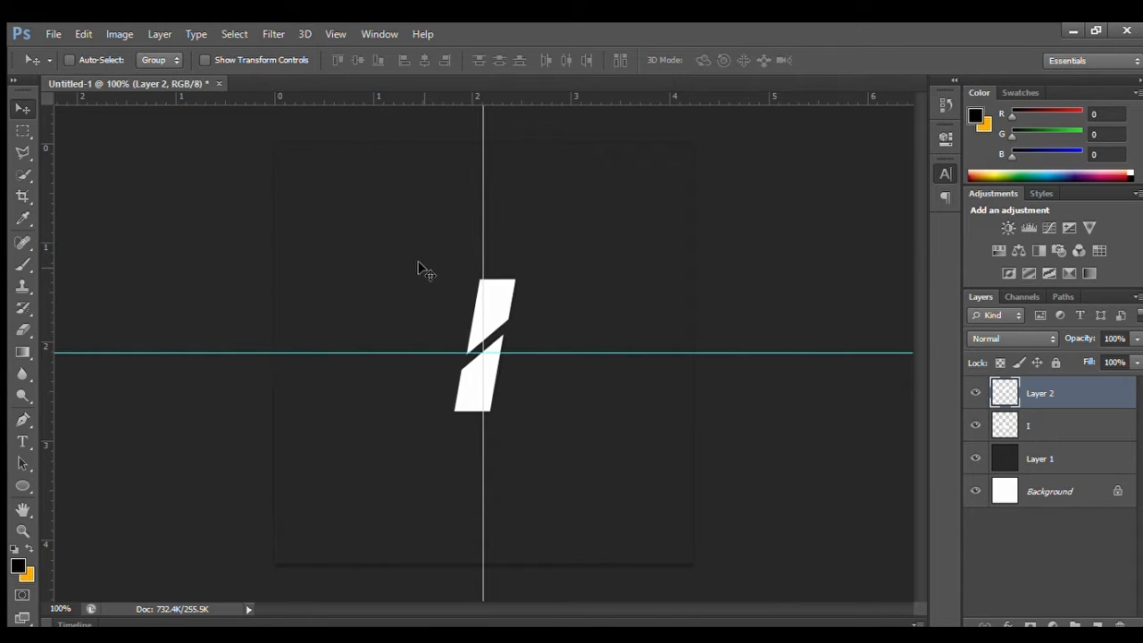
{"action": "left_click_drag", "start_coordinate": [751, 94], "coordinate": [750, 93]}
{"action": "left_click_drag", "start_coordinate": [484, 242], "coordinate": [14, 308]}
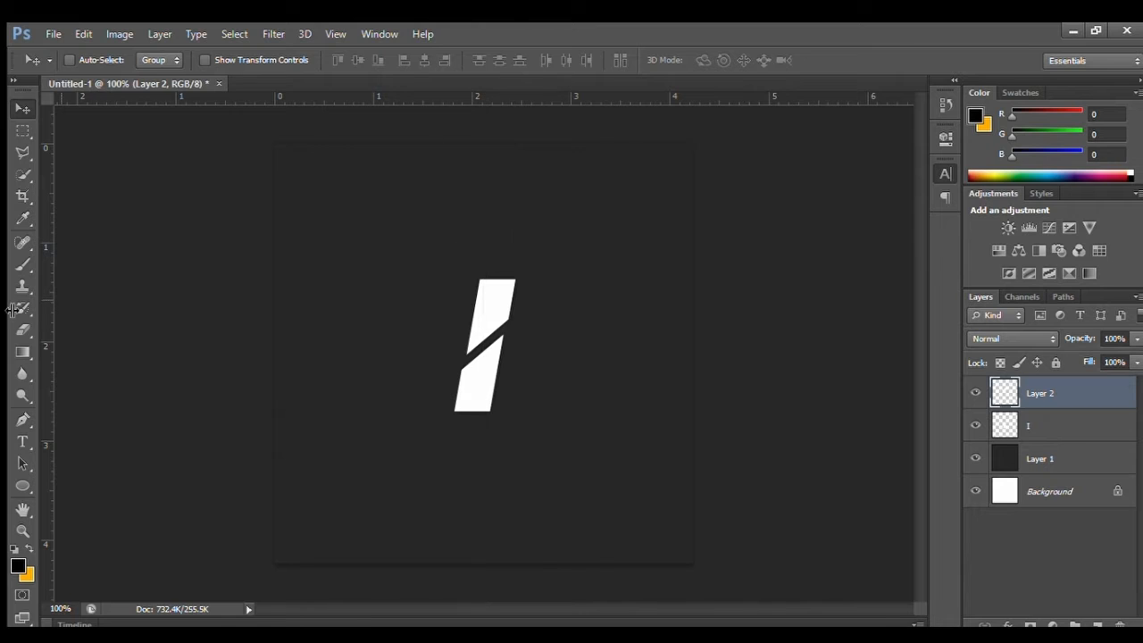
Apply a red Color Overlay to the lower half of the letter on layer I.
{"action": "left_click", "coordinate": [1076, 429]}
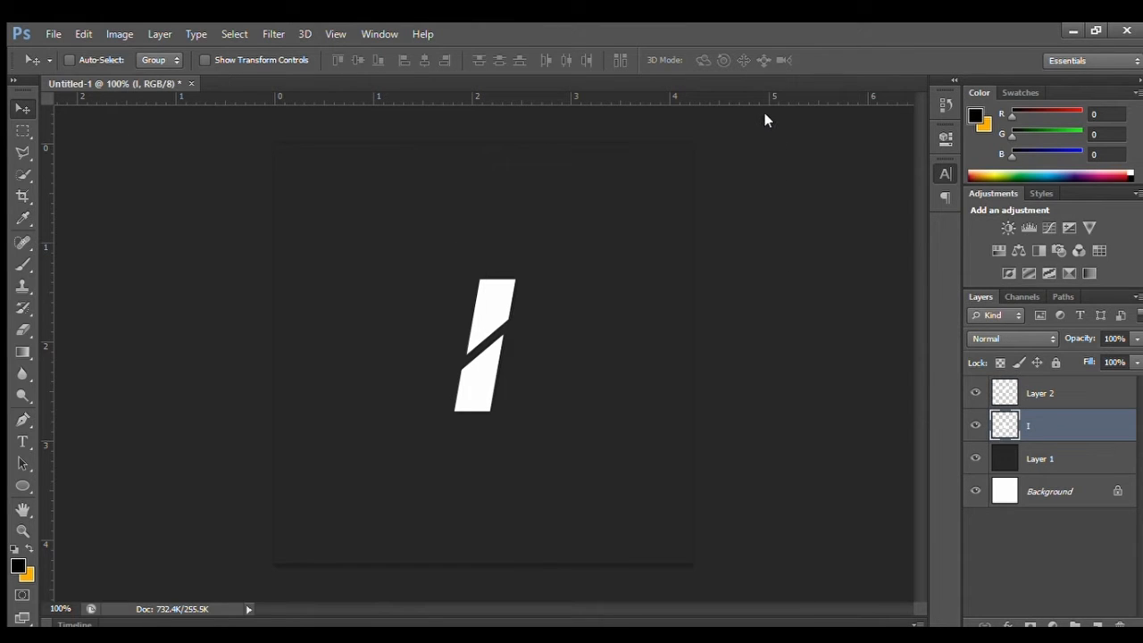
{"action": "key", "text": "h"}
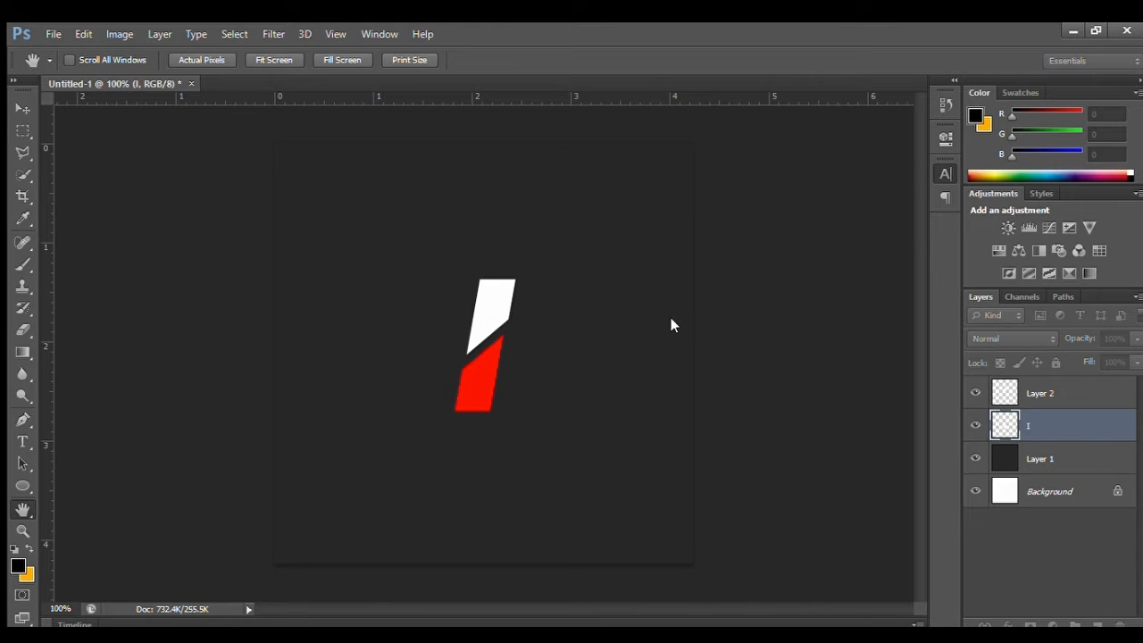
{"action": "key", "text": "v"}
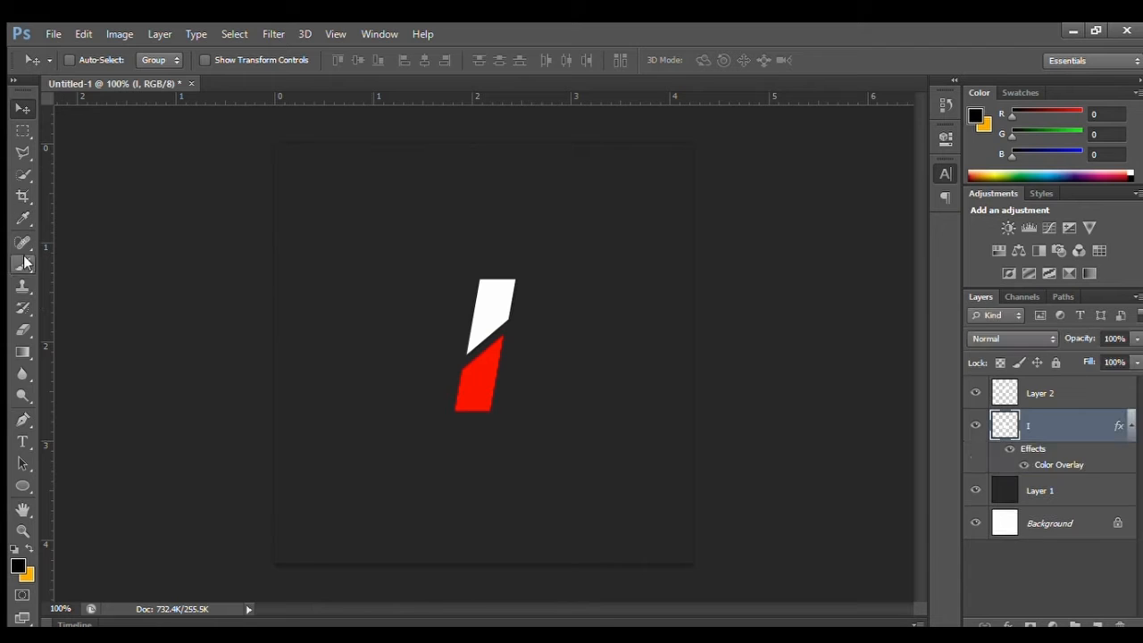
Outline a thin slanted strip along the right edge of the red lower half with the Polygonal Lasso and add a new layer.
{"action": "key", "text": "m"}
{"action": "key", "text": "ctrl+plus"}
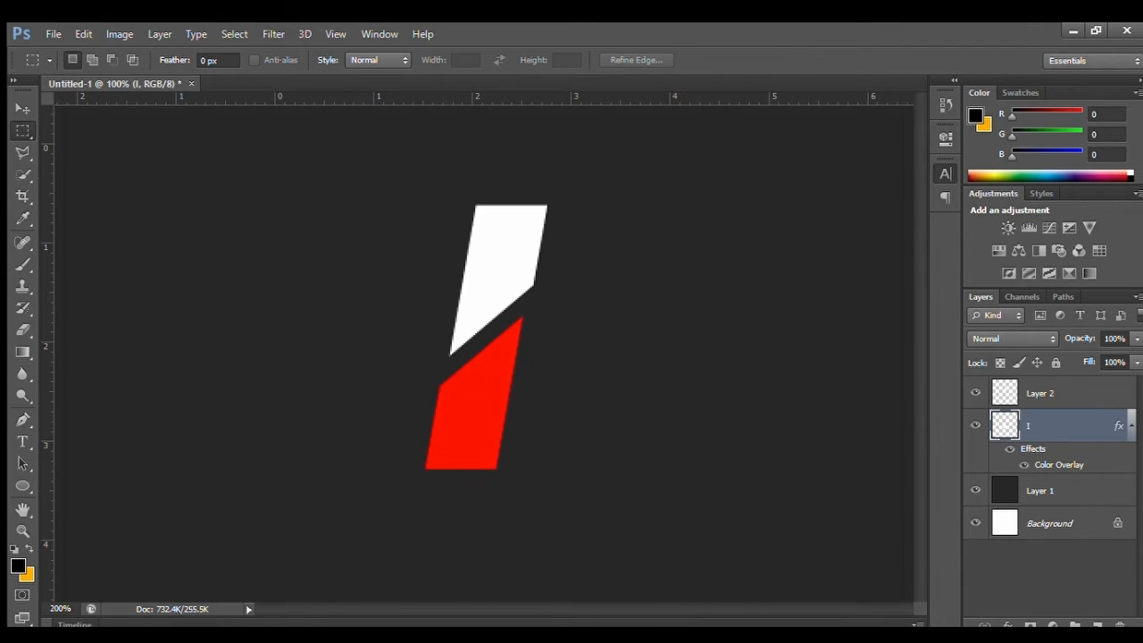
{"action": "left_click", "coordinate": [23, 150]}
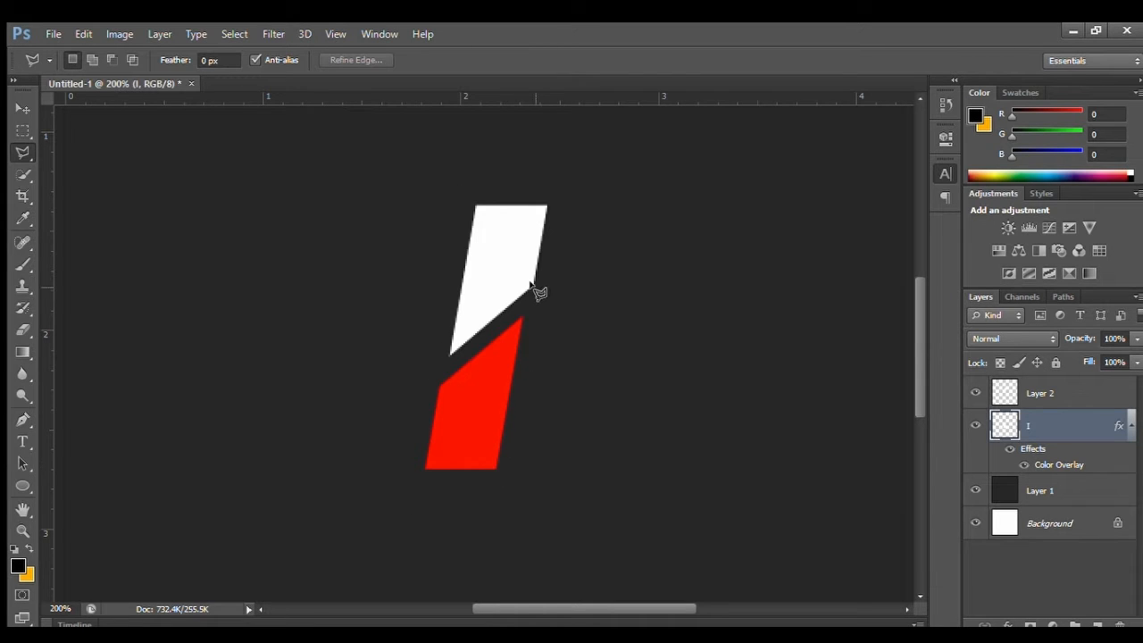
{"action": "left_click", "coordinate": [23, 108]}
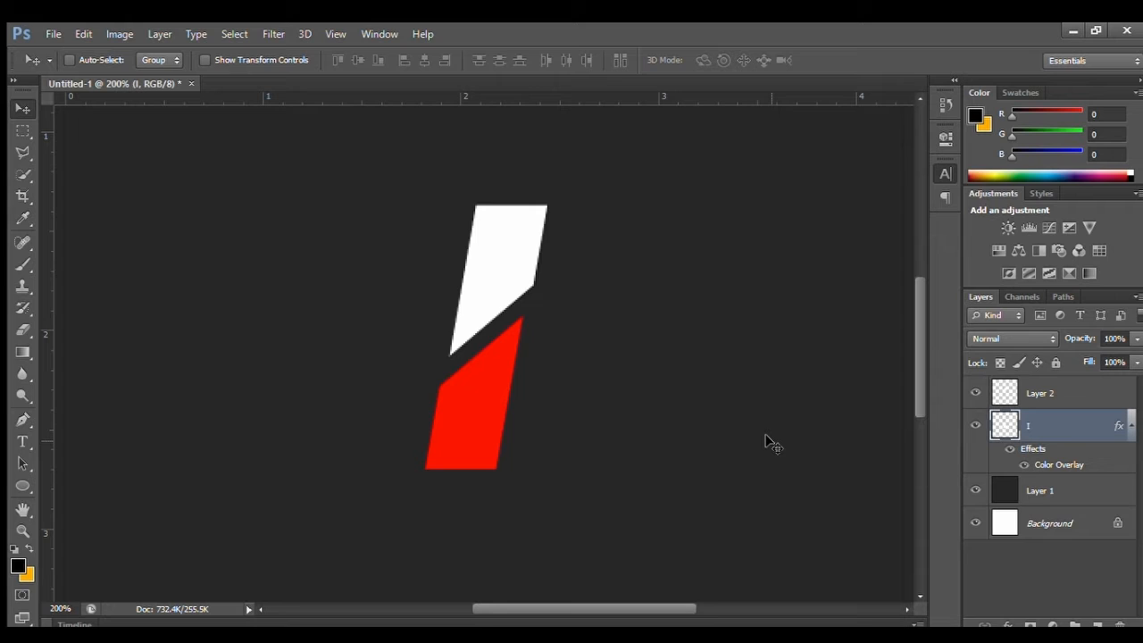
{"action": "left_click", "coordinate": [23, 152]}
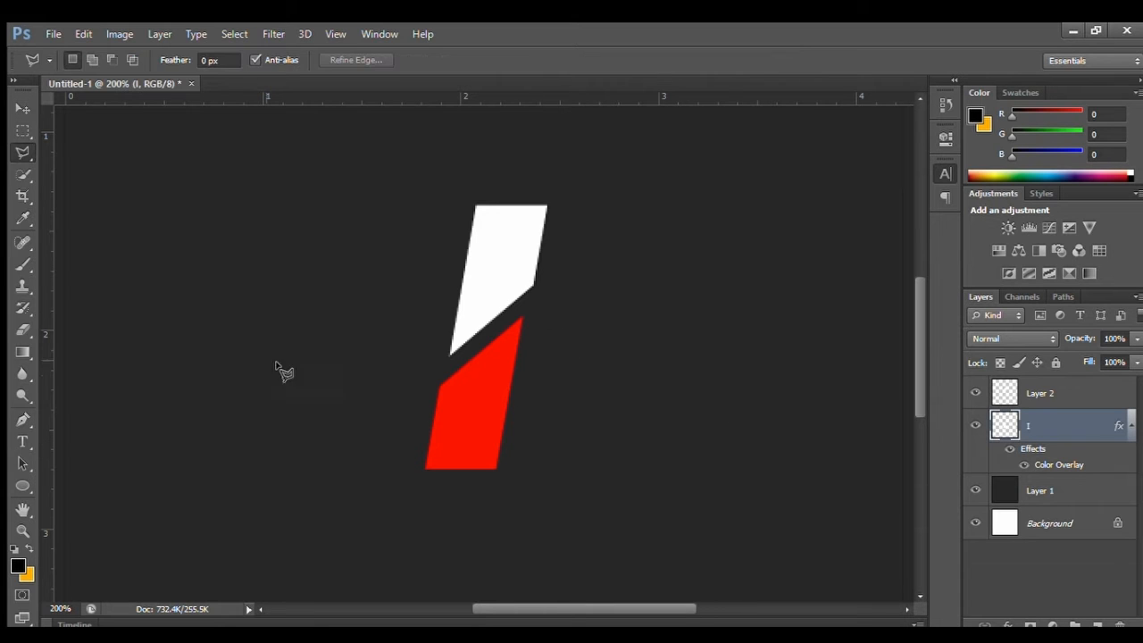
{"action": "left_click", "coordinate": [496, 466]}
{"action": "left_click", "coordinate": [524, 314]}
{"action": "left_click", "coordinate": [500, 467]}
{"action": "left_click", "coordinate": [1098, 625]}
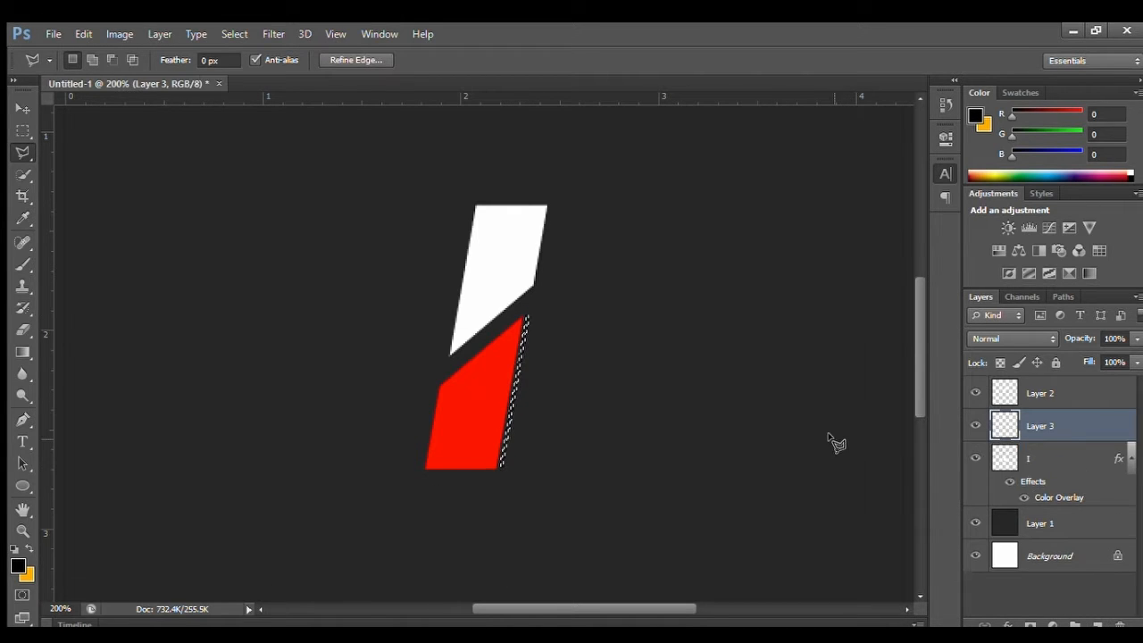
Fill the thin strip with white, deselect it and nudge it slightly right to leave a gap beside the red half.
{"action": "key", "text": "i"}
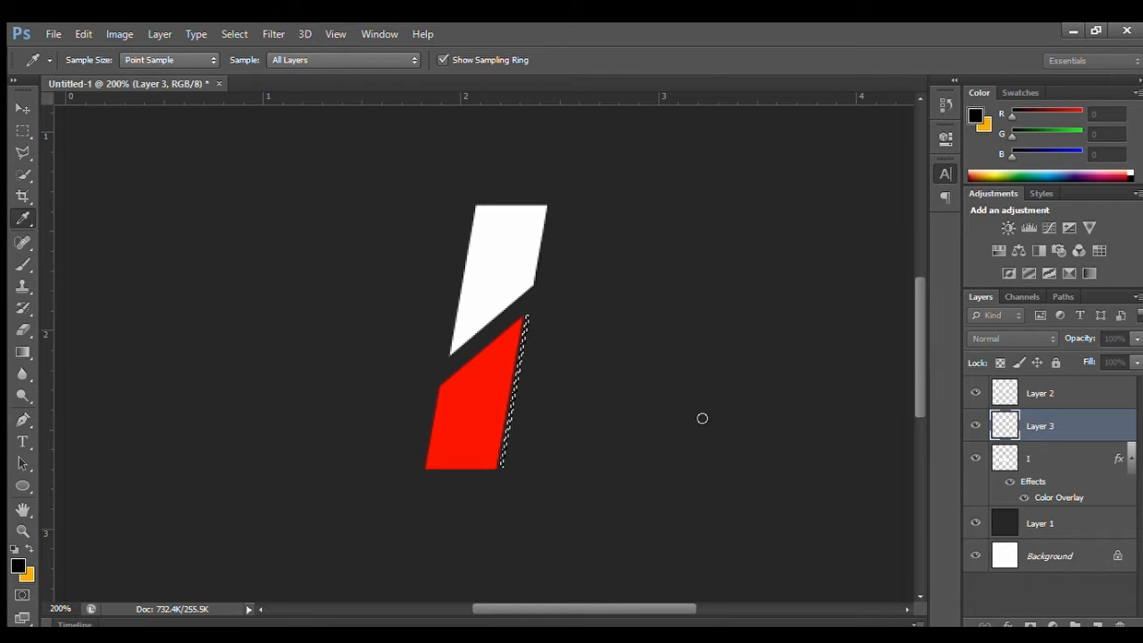
{"action": "key", "text": "l"}
{"action": "left_click", "coordinate": [381, 346]}
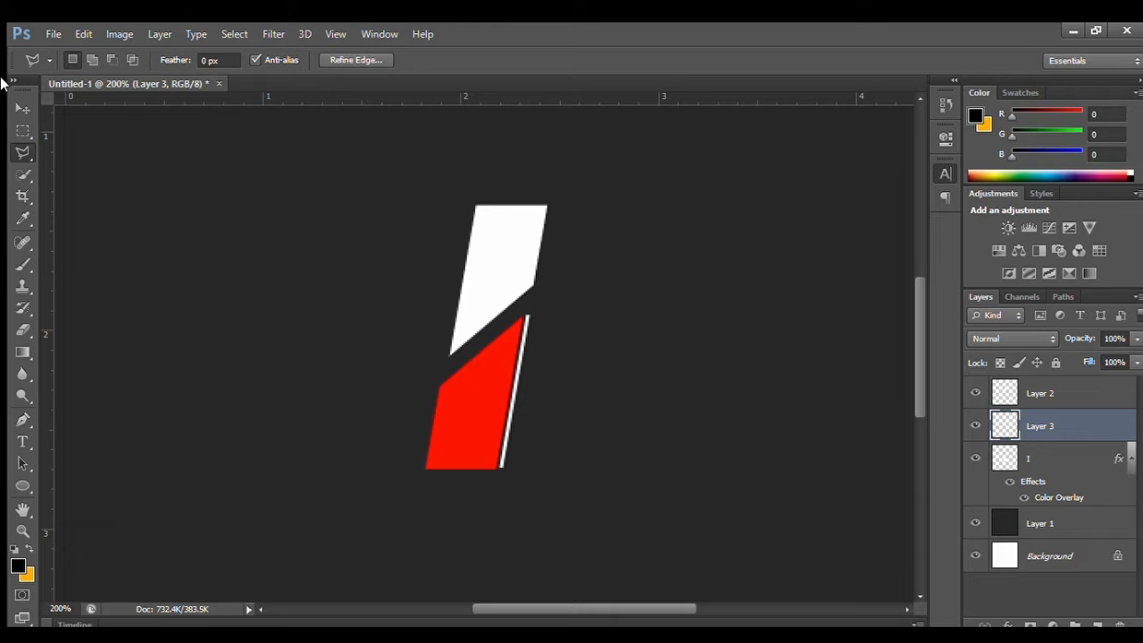
{"action": "left_click", "coordinate": [23, 107]}
{"action": "key", "text": "Right"}
{"action": "key", "text": "Right"}
{"action": "key", "text": "Right"}
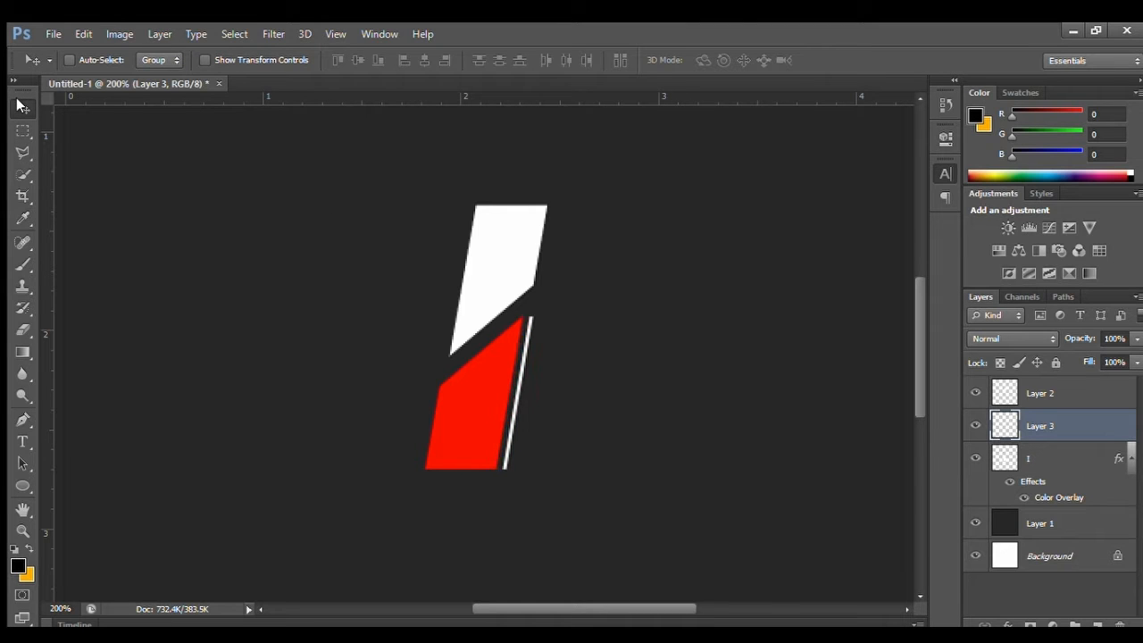
{"action": "key", "text": "ctrl+minus"}
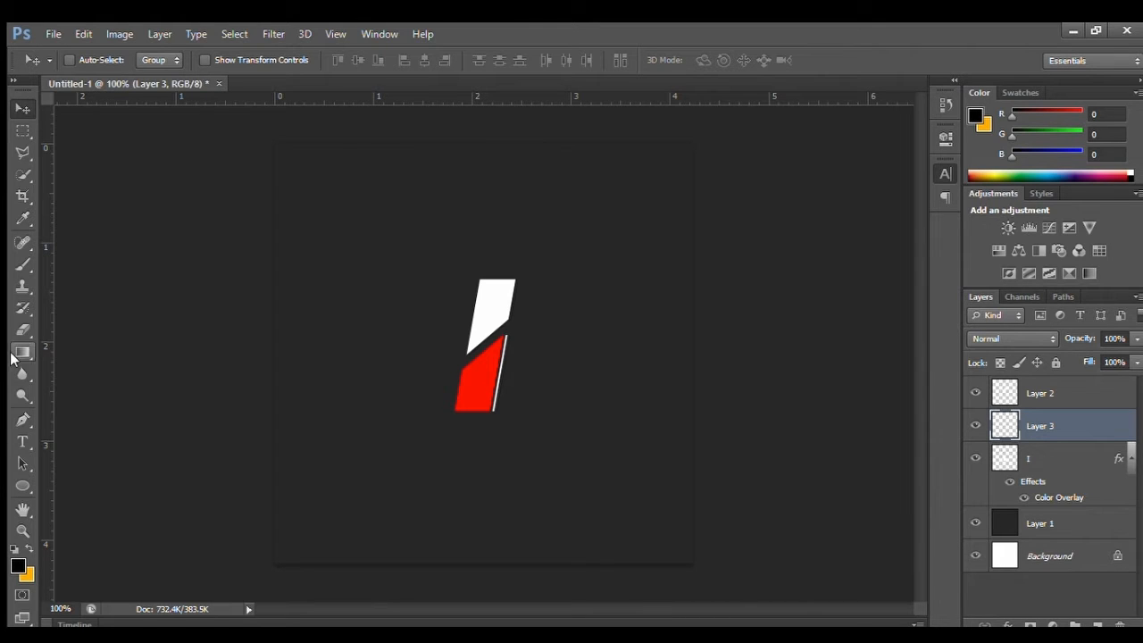
Enlarge the soft Brush to 156 px and sample the letter's red as the foreground colour.
{"action": "left_click", "coordinate": [24, 266]}
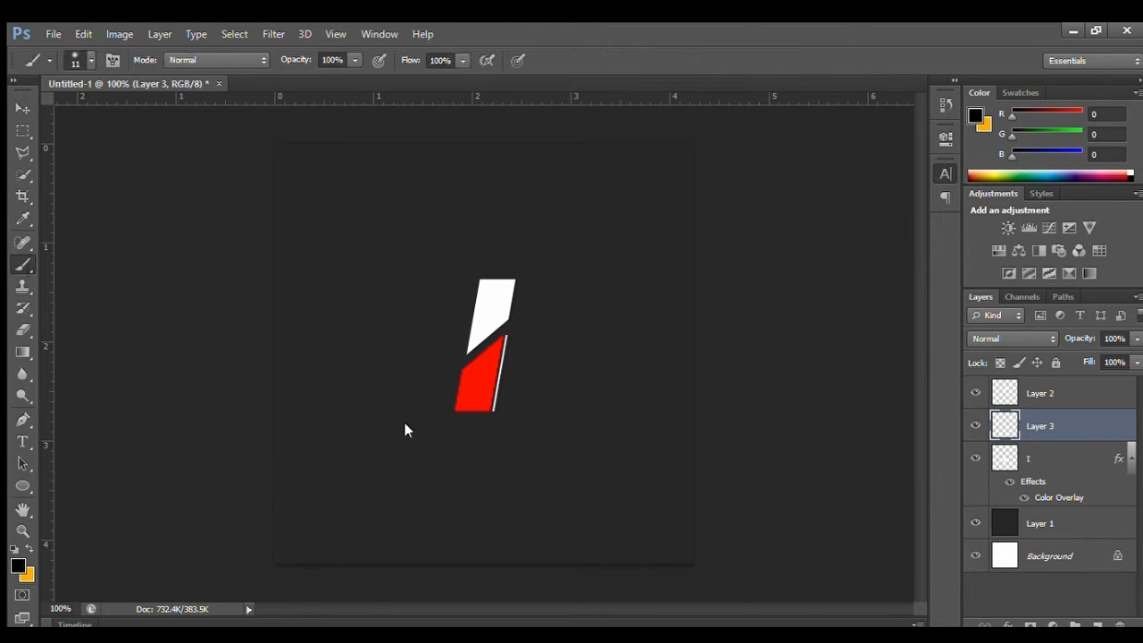
{"action": "key", "text": "bracketright"}
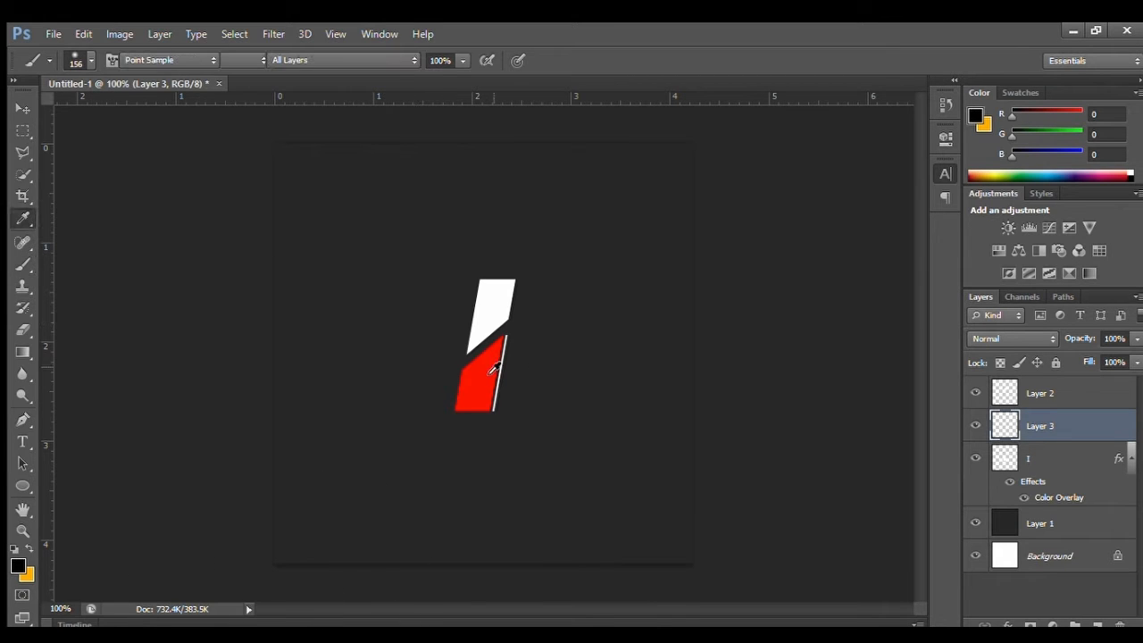
{"action": "left_click", "coordinate": [486, 360], "text": "alt"}
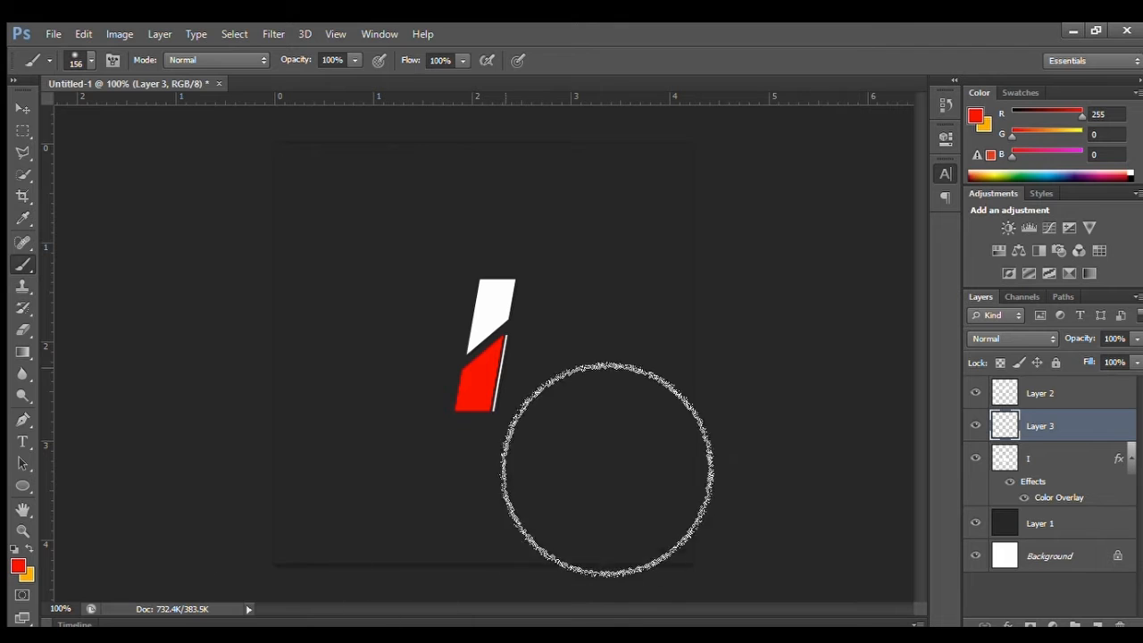
{"action": "key", "text": "ctrl+minus"}
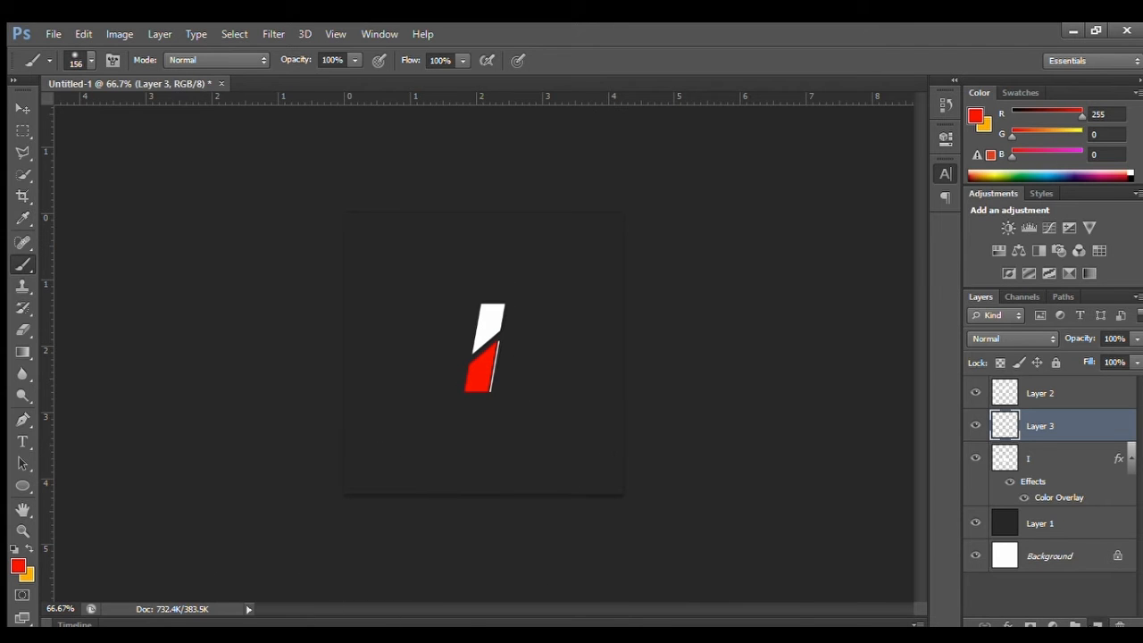
Paint a single soft red glow on a new layer and move it over the lower half of the letter.
{"action": "key", "text": "ctrl+shift+alt+n"}
{"action": "left_click", "coordinate": [483, 350]}
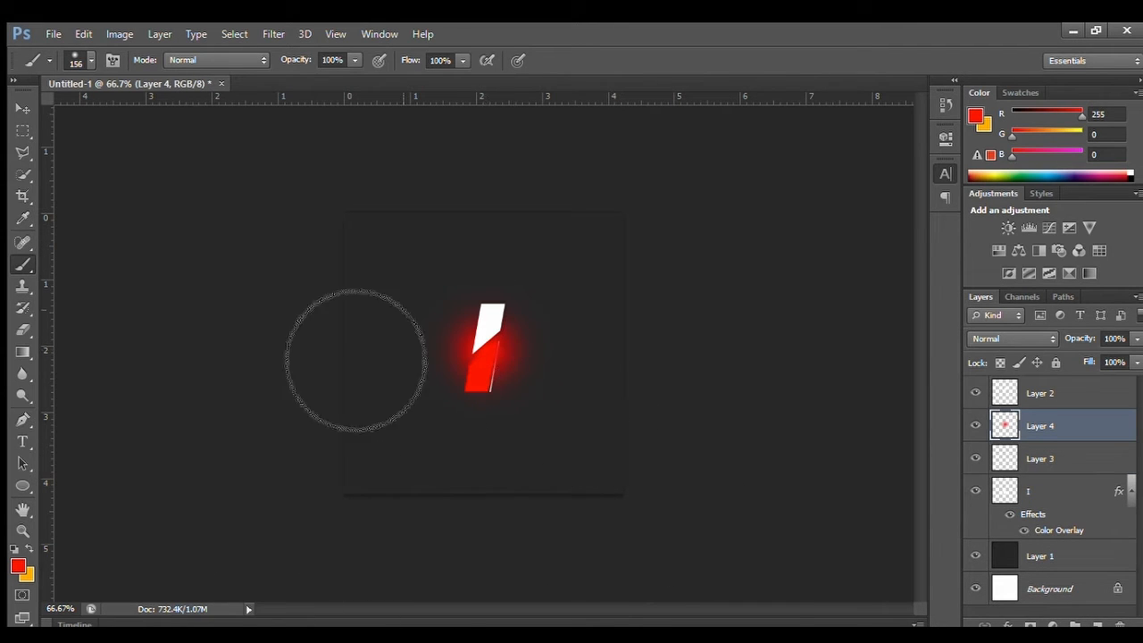
{"action": "key", "text": "v"}
{"action": "mouse_move", "coordinate": [519, 362]}
{"action": "left_mouse_down"}
{"action": "mouse_move", "coordinate": [513, 425]}
{"action": "mouse_move", "coordinate": [513, 395]}
{"action": "mouse_move", "coordinate": [503, 393]}
{"action": "mouse_move", "coordinate": [469, 433]}
{"action": "mouse_move", "coordinate": [506, 387]}
{"action": "left_mouse_up"}
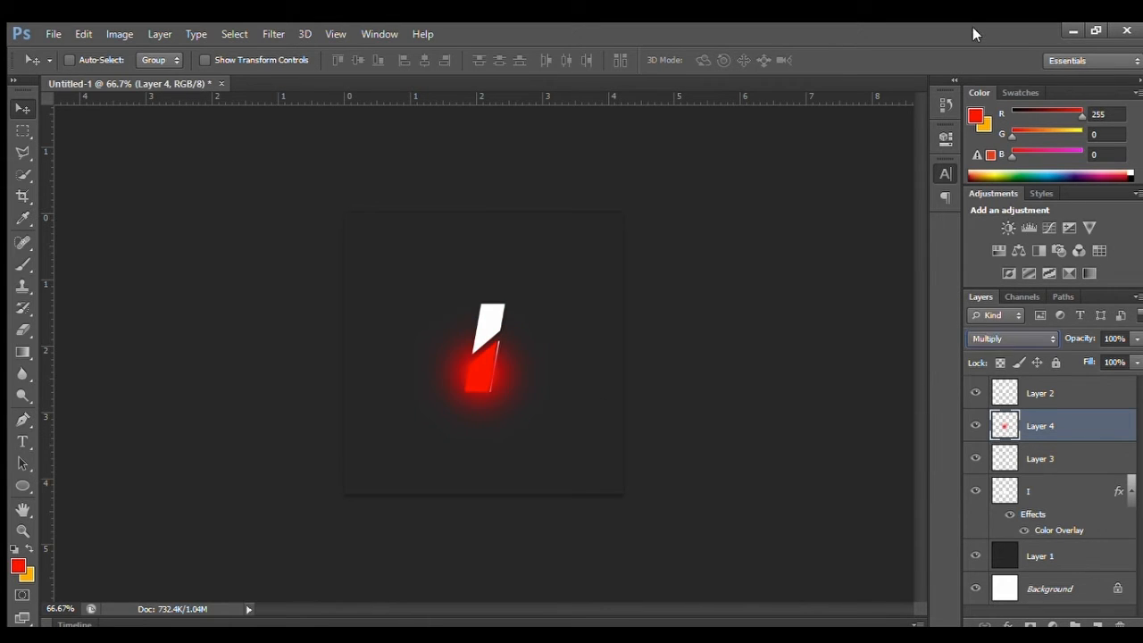
Try blend modes such as Color Burn, Lighten, Linear Dodge, Soft Light and Vivid Light on the red glow layer.
{"action": "key", "text": "Down"}
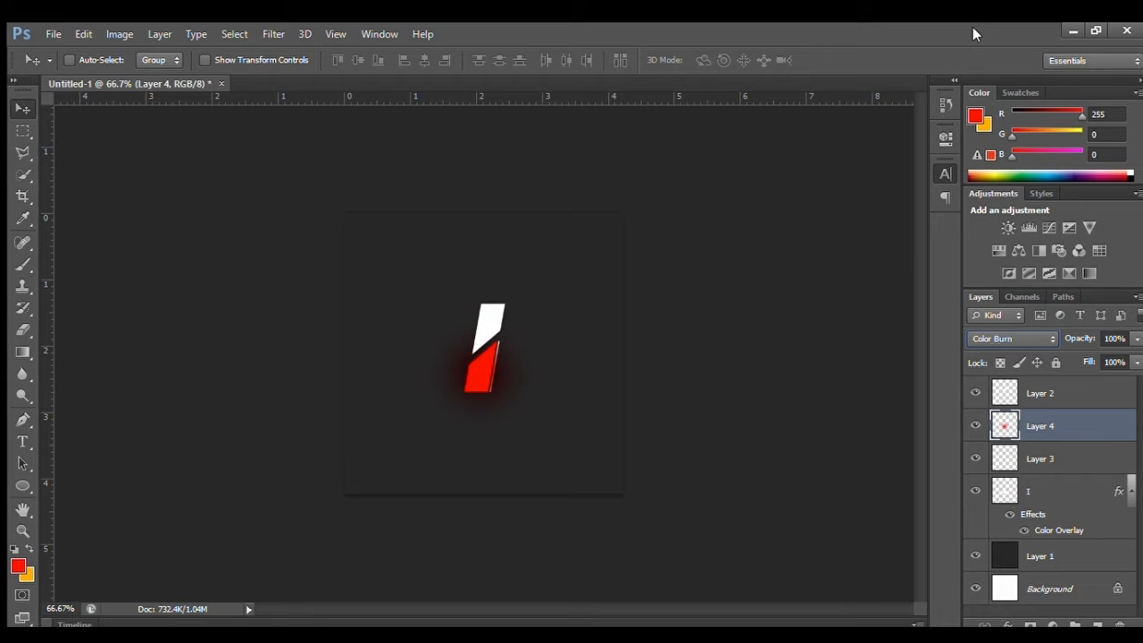
{"action": "key", "text": "Down"}
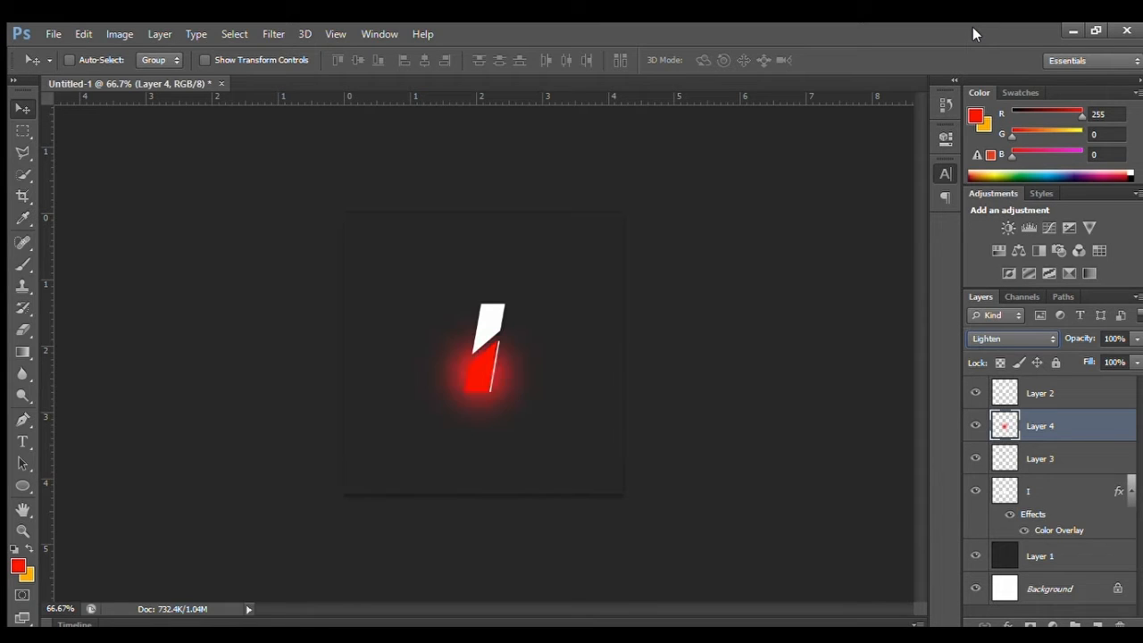
{"action": "key", "text": "ctrl+plus"}
{"action": "key", "text": "ctrl+plus"}
{"action": "key", "text": "Down"}
{"action": "key", "text": "Down"}
{"action": "key", "text": "Down"}
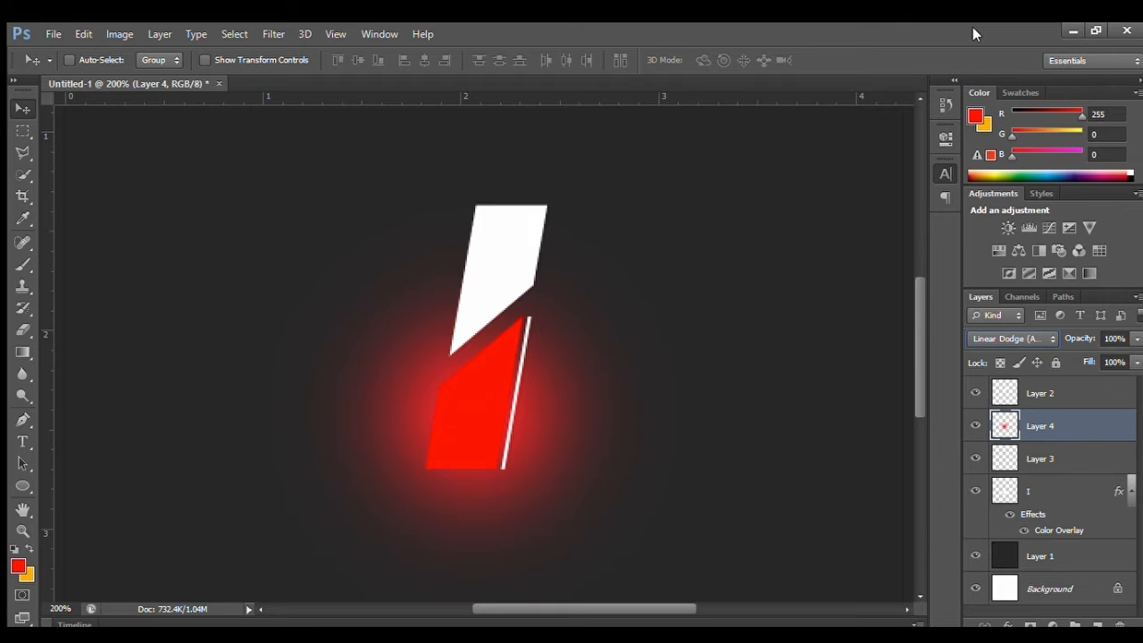
{"action": "key", "text": "Down"}
{"action": "key", "text": "Down"}
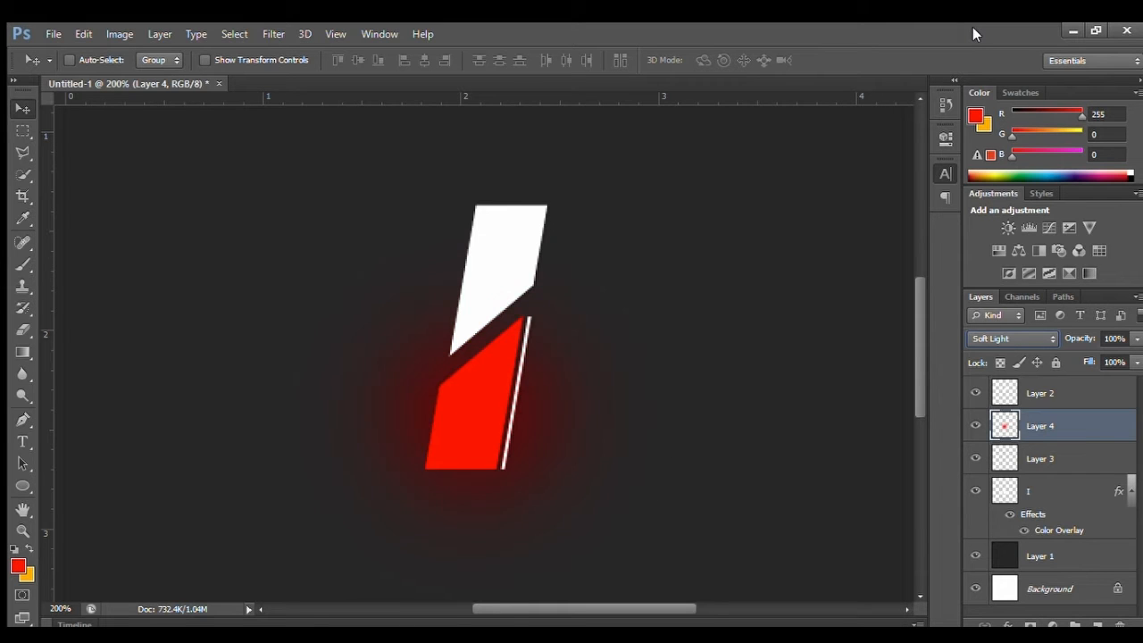
{"action": "key", "text": "Down"}
{"action": "key", "text": "ctrl+minus"}
{"action": "key", "text": "ctrl+minus"}
{"action": "key", "text": "ctrl+minus"}
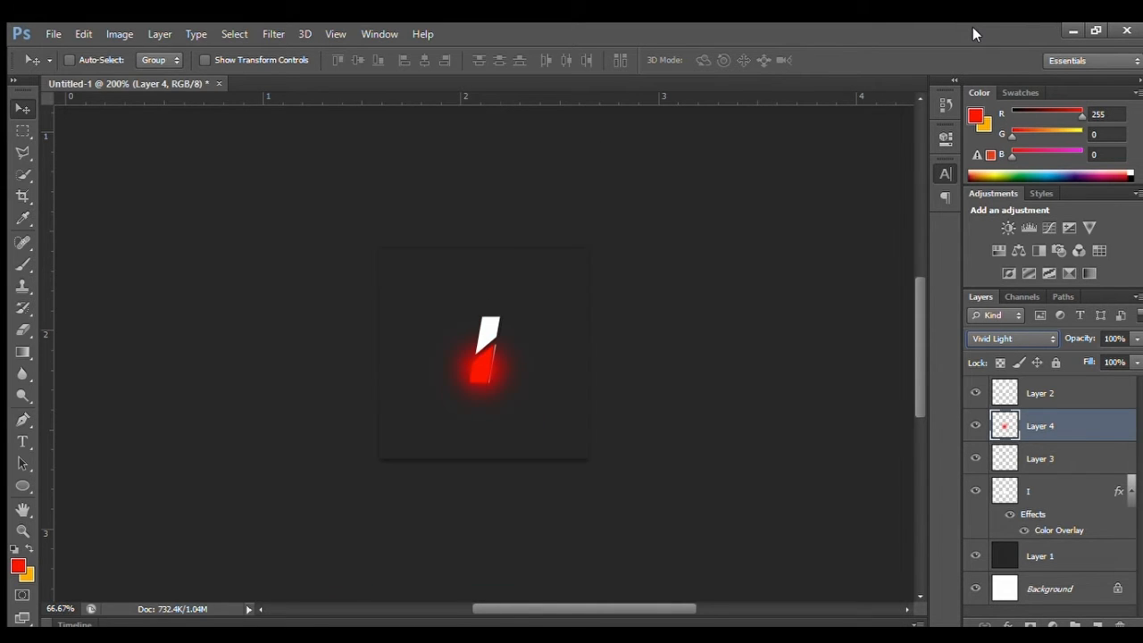
Move the red glow to the lower end of the white strip and set its layer's blend mode to Darker Color.
{"action": "left_click_drag", "start_coordinate": [496, 353], "coordinate": [335, 308]}
{"action": "left_click_drag", "start_coordinate": [425, 301], "coordinate": [507, 357]}
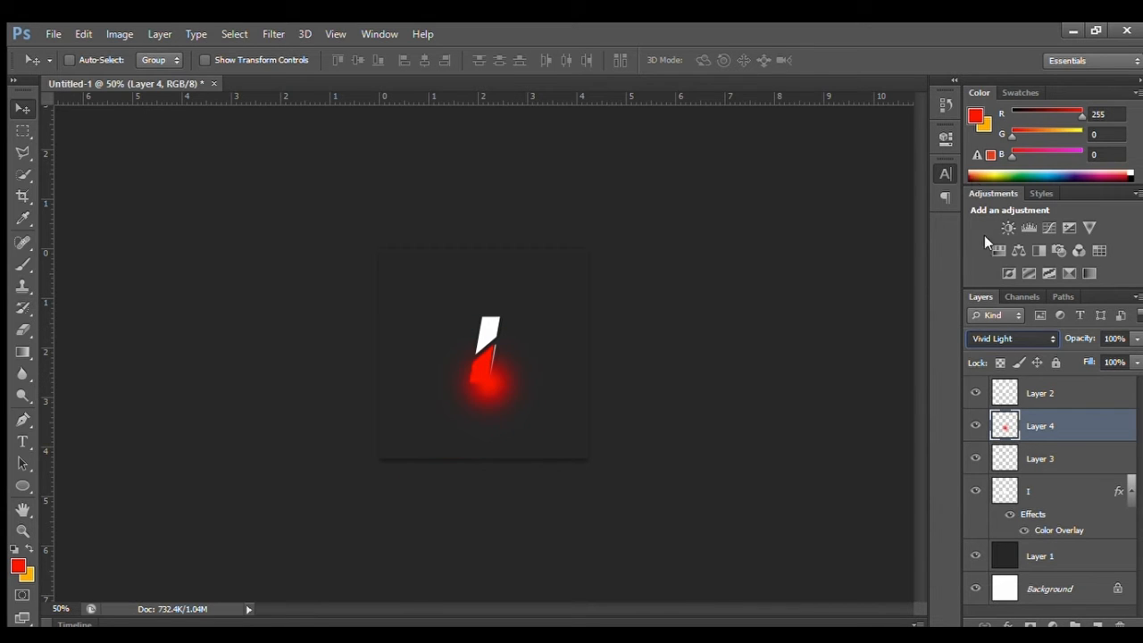
{"action": "key", "text": "shift+minus"}
{"action": "key", "text": "shift+minus"}
{"action": "key", "text": "shift+minus"}
{"action": "key", "text": "shift+minus"}
{"action": "key", "text": "shift+minus"}
{"action": "key", "text": "shift+minus"}
{"action": "key", "text": "shift+minus"}
{"action": "key", "text": "shift+minus"}
{"action": "key", "text": "ctrl+1"}
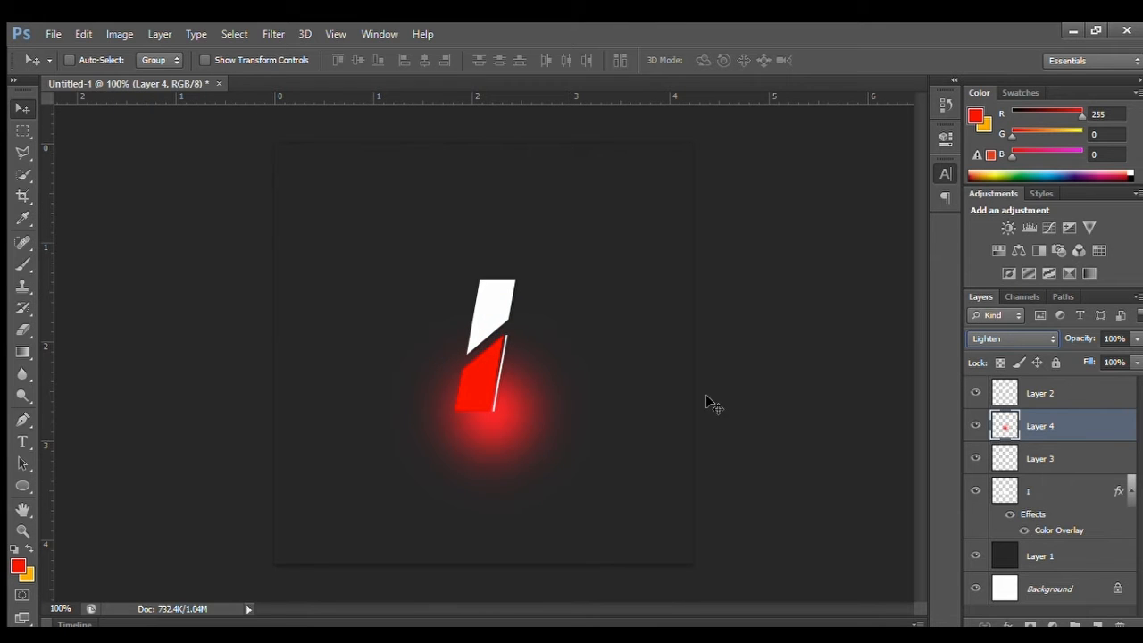
{"action": "key", "text": "shift+minus"}
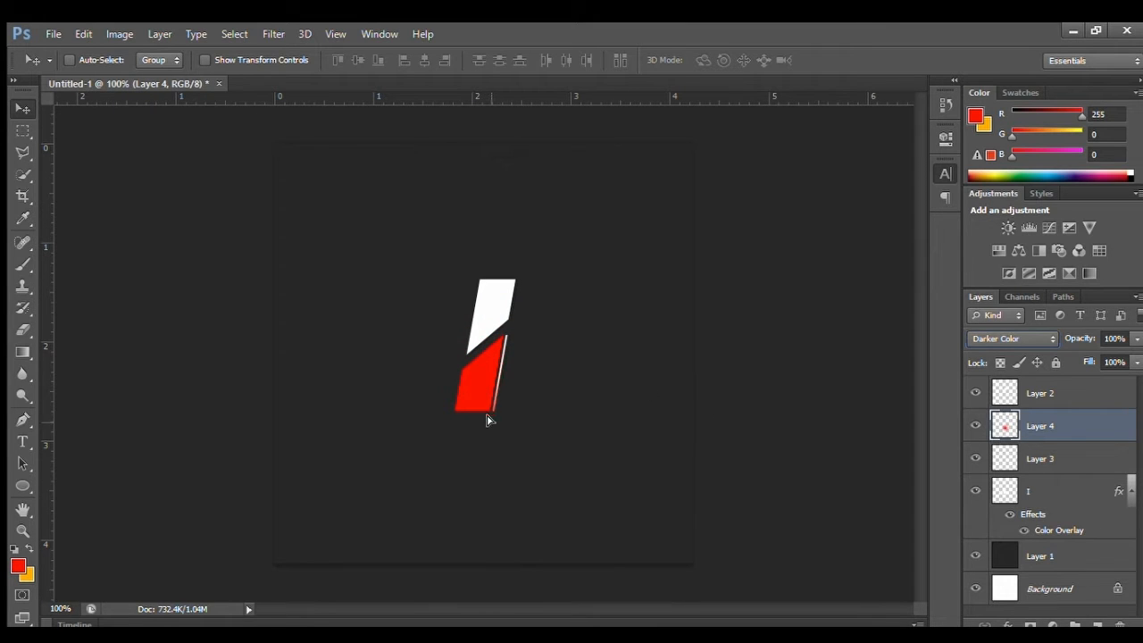
{"action": "key", "text": "ctrl+equal"}
{"action": "key", "text": "ctrl+equal"}
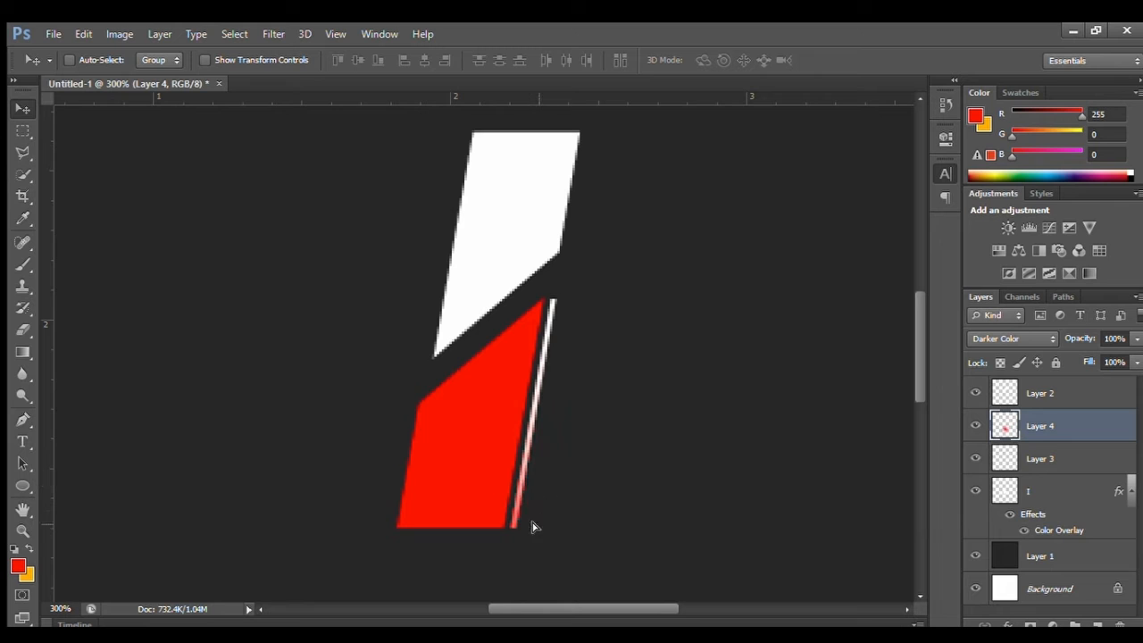
Merge the red glow layer down into the white strip's layer.
{"action": "key", "text": "Delete"}
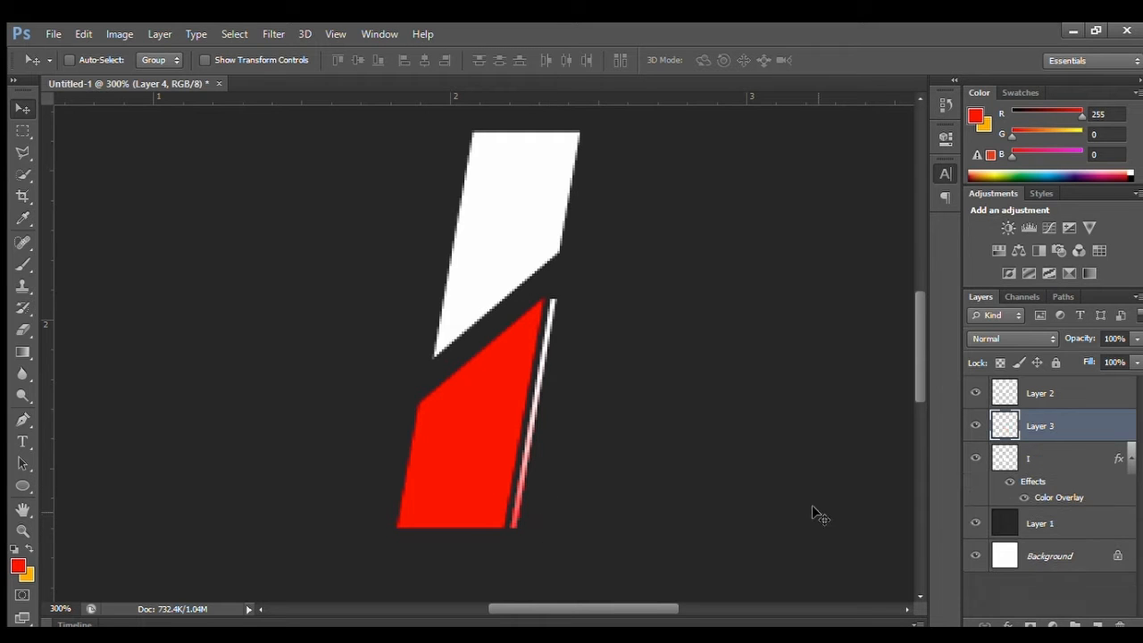
{"action": "key", "text": "ctrl+minus"}
{"action": "key", "text": "ctrl+minus"}
{"action": "key", "text": "ctrl+minus"}
{"action": "key", "text": "ctrl+minus"}
{"action": "key", "text": "ctrl+equal"}
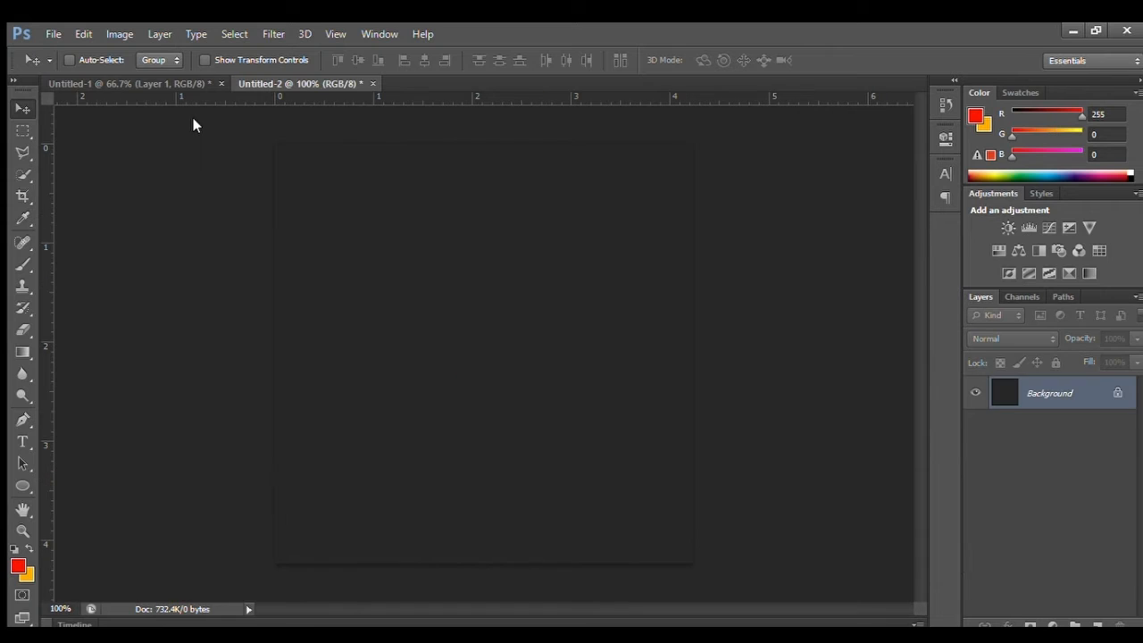
Add a paragraph text box containing a red letter T to the new dark document.
{"action": "left_click", "coordinate": [20, 442]}
{"action": "left_click_drag", "start_coordinate": [321, 241], "coordinate": [492, 416]}
{"action": "type", "text": "T"}
{"action": "double_click", "coordinate": [365, 325]}
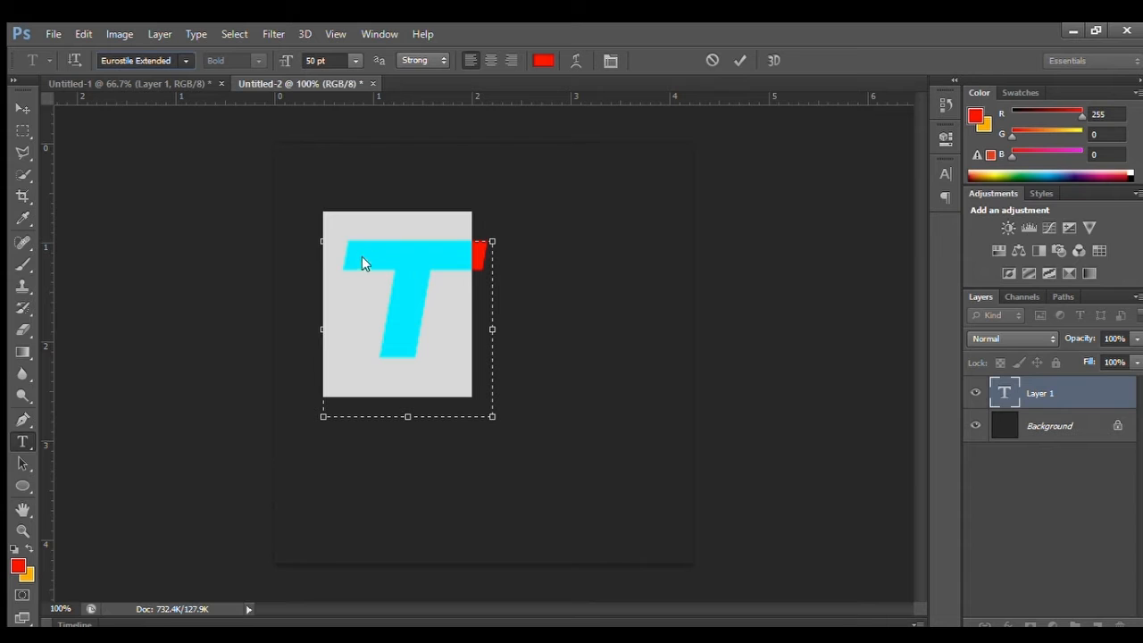
Replace the letter with a T in the Equalize font at 30 pt and fit the text box around it.
{"action": "key", "text": "BackSpace"}
{"action": "left_click_drag", "start_coordinate": [492, 417], "coordinate": [604, 501]}
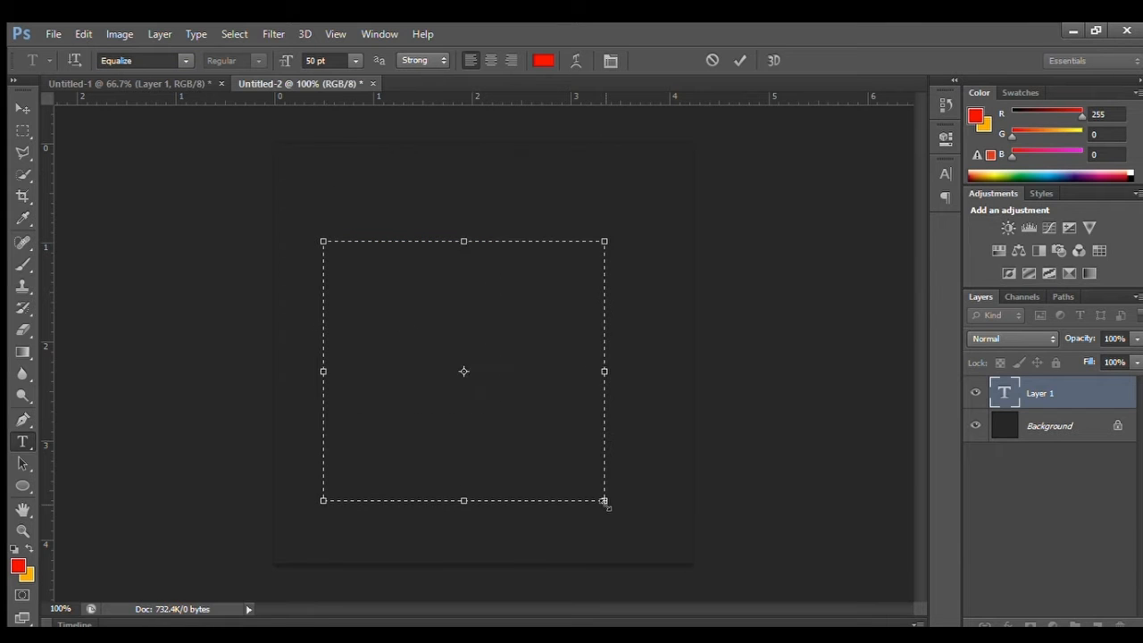
{"action": "left_click_drag", "start_coordinate": [554, 404], "coordinate": [224, 350]}
{"action": "left_click", "coordinate": [315, 60]}
{"action": "type", "text": "30"}
{"action": "left_click_drag", "start_coordinate": [604, 501], "coordinate": [488, 361]}
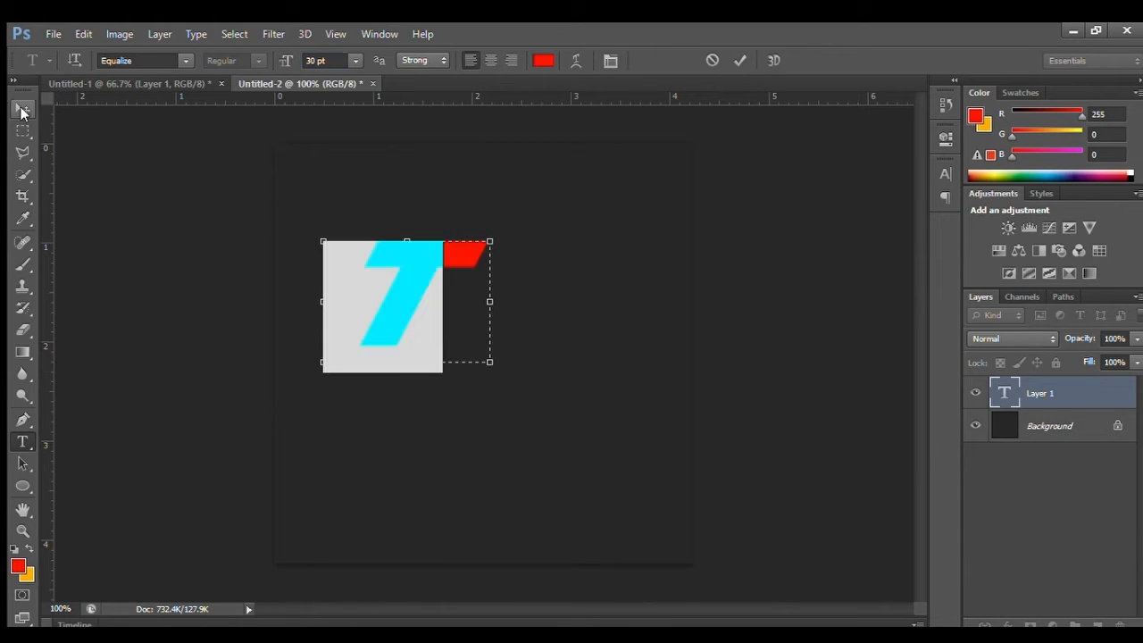
Convert the Background into a regular layer and place vertical and horizontal guides through the canvas centre.
{"action": "left_click", "coordinate": [24, 110]}
{"action": "left_click", "coordinate": [1043, 427]}
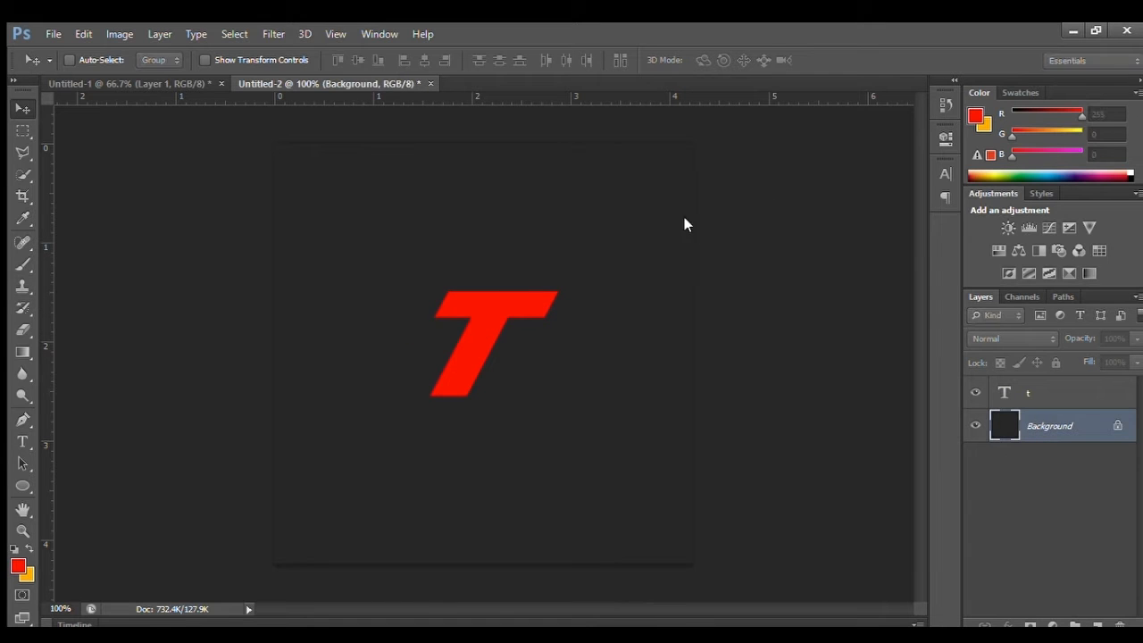
{"action": "left_click", "coordinate": [206, 60]}
{"action": "left_click_drag", "start_coordinate": [46, 234], "coordinate": [487, 192]}
{"action": "left_click_drag", "start_coordinate": [415, 101], "coordinate": [427, 353]}
Nudge the T text layer right until its bounding box is centred on the guides.
{"action": "left_click", "coordinate": [1023, 403]}
{"action": "key", "text": "Right"}
{"action": "key", "text": "Right"}
{"action": "key", "text": "Right"}
{"action": "key", "text": "Right"}
{"action": "key", "text": "Right"}
{"action": "key", "text": "Right"}
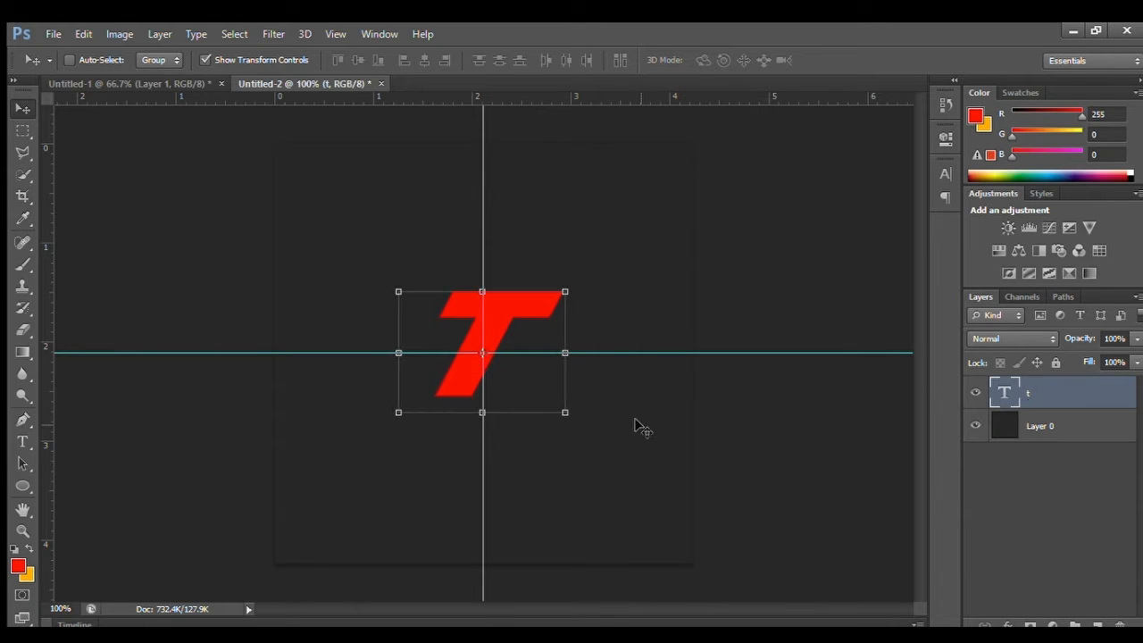
Recolour the letter T white and reduce its slant in the character settings.
{"action": "key", "text": "t"}
{"action": "left_click", "coordinate": [509, 343]}
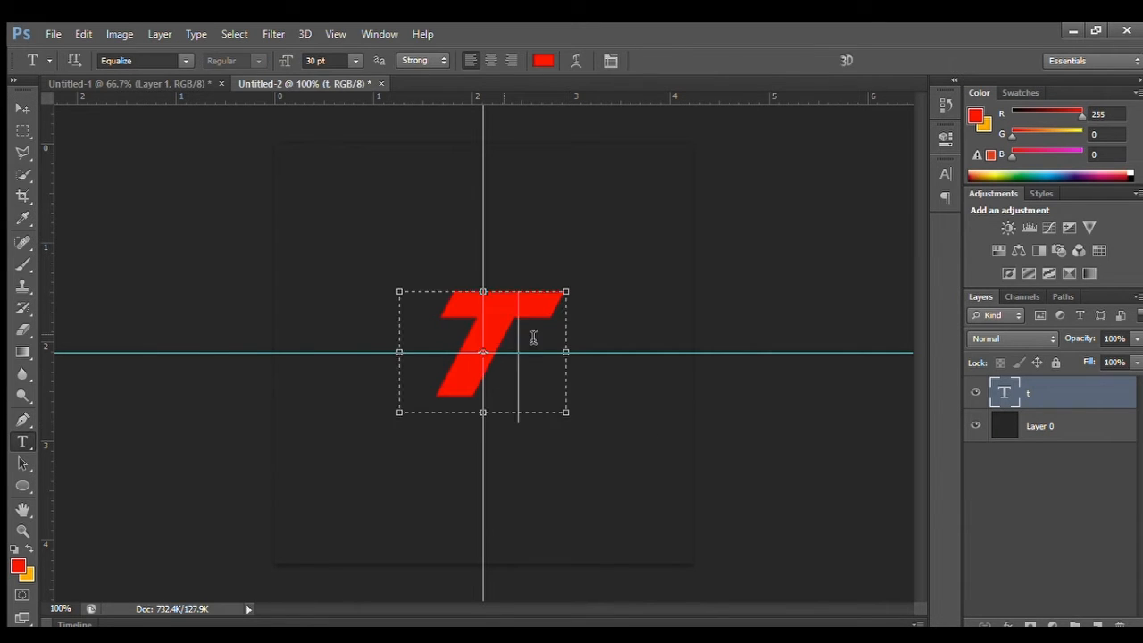
{"action": "key", "text": "ctrl+a"}
{"action": "left_click", "coordinate": [545, 60]}
{"action": "left_click", "coordinate": [588, 364]}
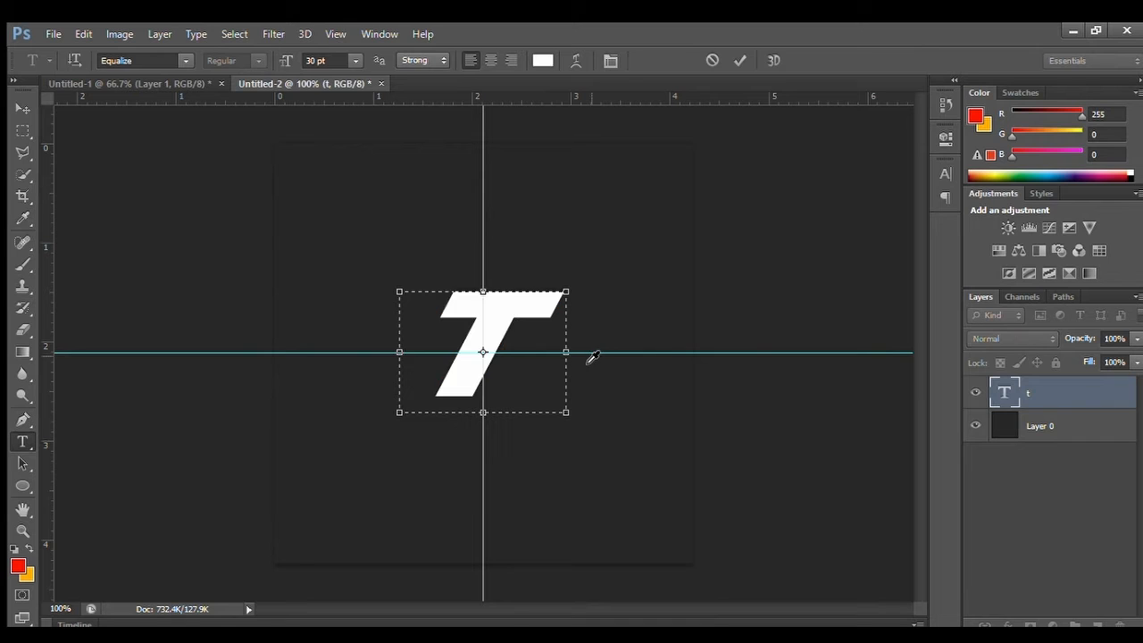
{"action": "key", "text": "Return"}
{"action": "left_click", "coordinate": [611, 61]}
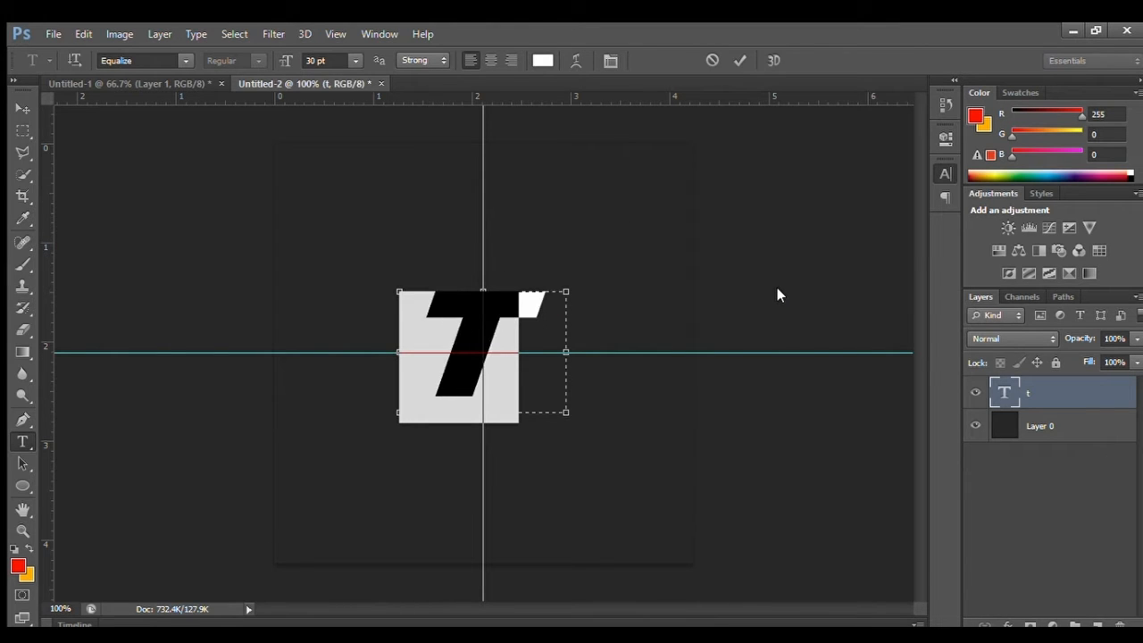
{"action": "left_click", "coordinate": [508, 352]}
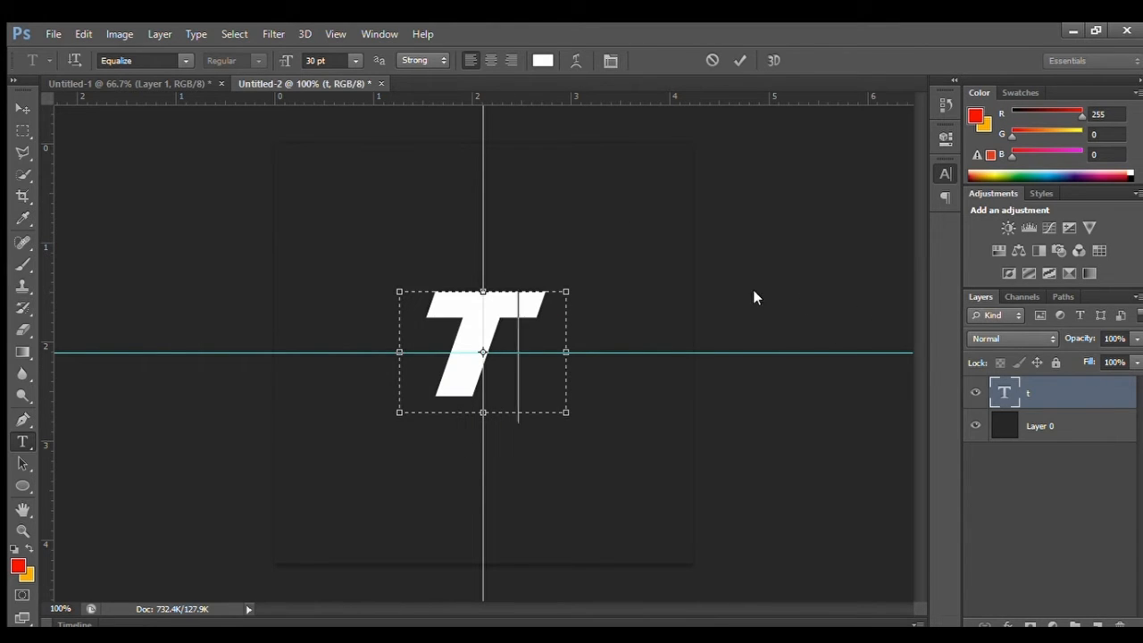
Commit the T text and stretch the letter downward with Free Transform to make it slightly taller.
{"action": "key", "text": "ctrl+Return"}
{"action": "key", "text": "v"}
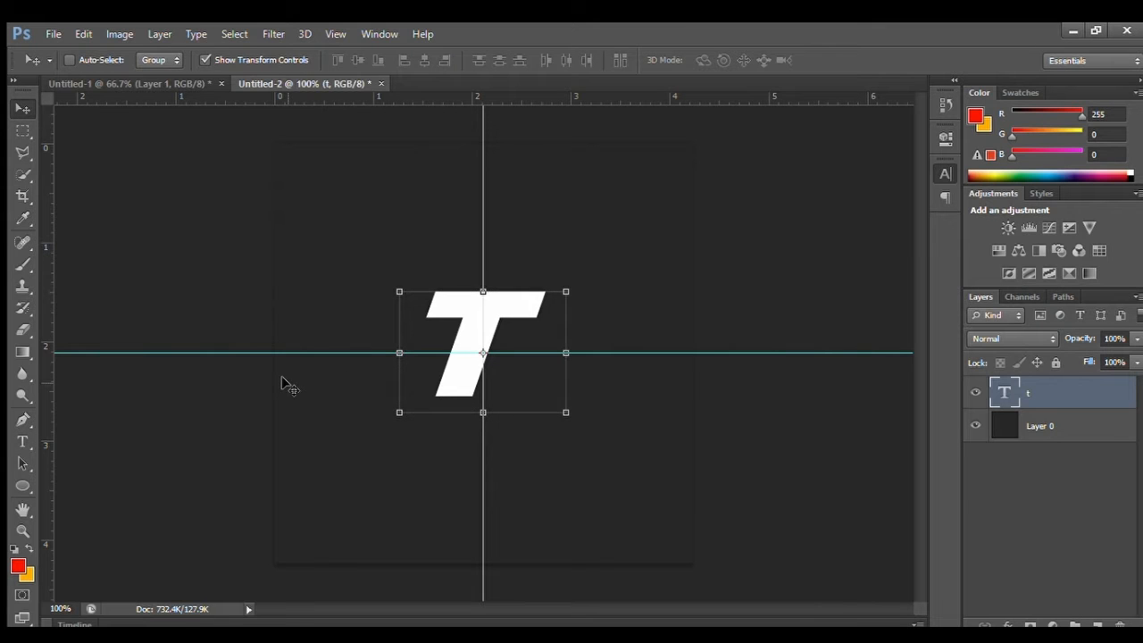
{"action": "key", "text": "ctrl+t"}
{"action": "left_click_drag", "start_coordinate": [481, 425], "coordinate": [480, 444]}
{"action": "key", "text": "Return"}
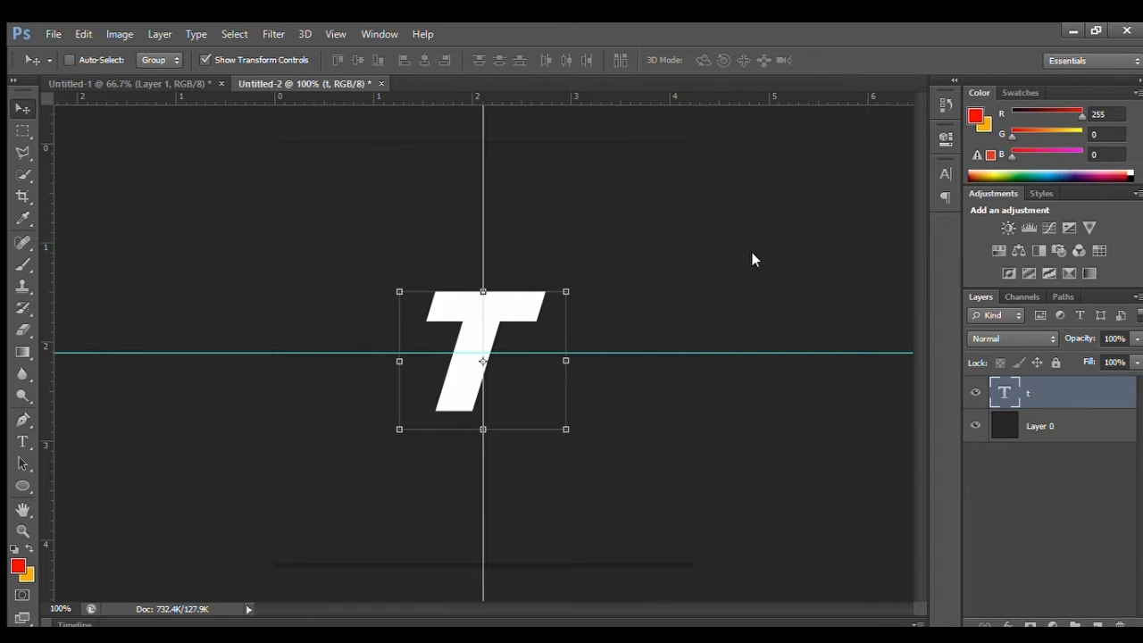
Rasterize the T layer and nudge the letter horizontally until it sits balanced over the vertical guide.
{"action": "key", "text": "Right"}
{"action": "key", "text": "Right"}
{"action": "key", "text": "Right"}
{"action": "key", "text": "Right"}
{"action": "key", "text": "Right"}
{"action": "key", "text": "Right"}
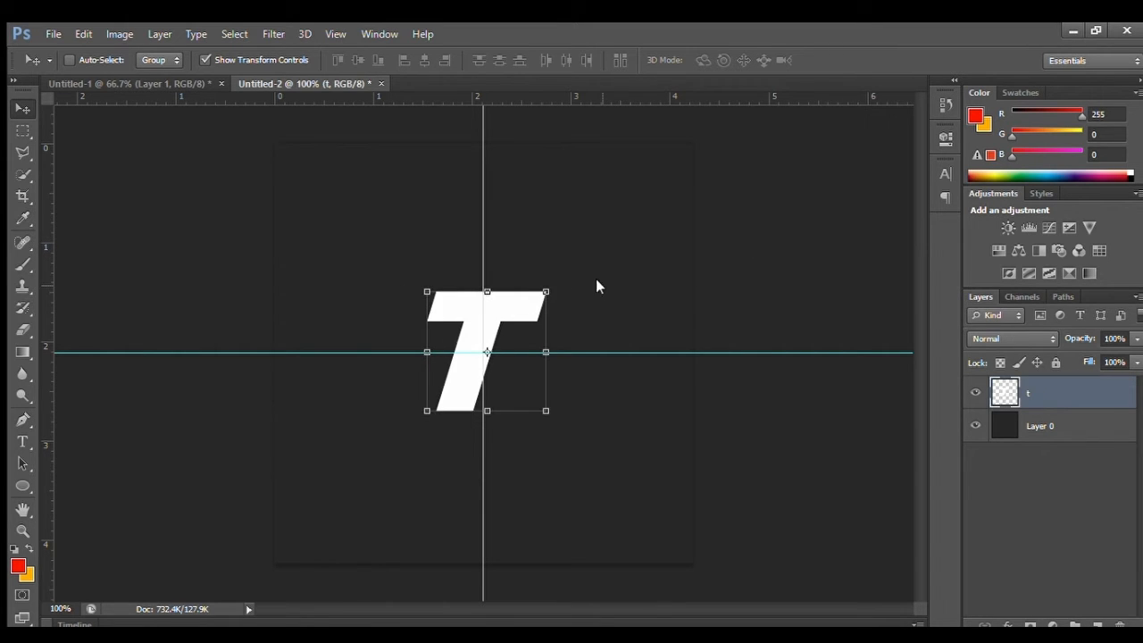
{"action": "key", "text": "Left"}
{"action": "key", "text": "Left"}
{"action": "key", "text": "Left"}
{"action": "key", "text": "Left"}
{"action": "key", "text": "Left"}
{"action": "key", "text": "Left"}
{"action": "key", "text": "Left"}
{"action": "key", "text": "Left"}
{"action": "key", "text": "Left"}
{"action": "key", "text": "Right"}
{"action": "key", "text": "Right"}
{"action": "key", "text": "Right"}
{"action": "key", "text": "Right"}
{"action": "key", "text": "Right"}
{"action": "key", "text": "Right"}
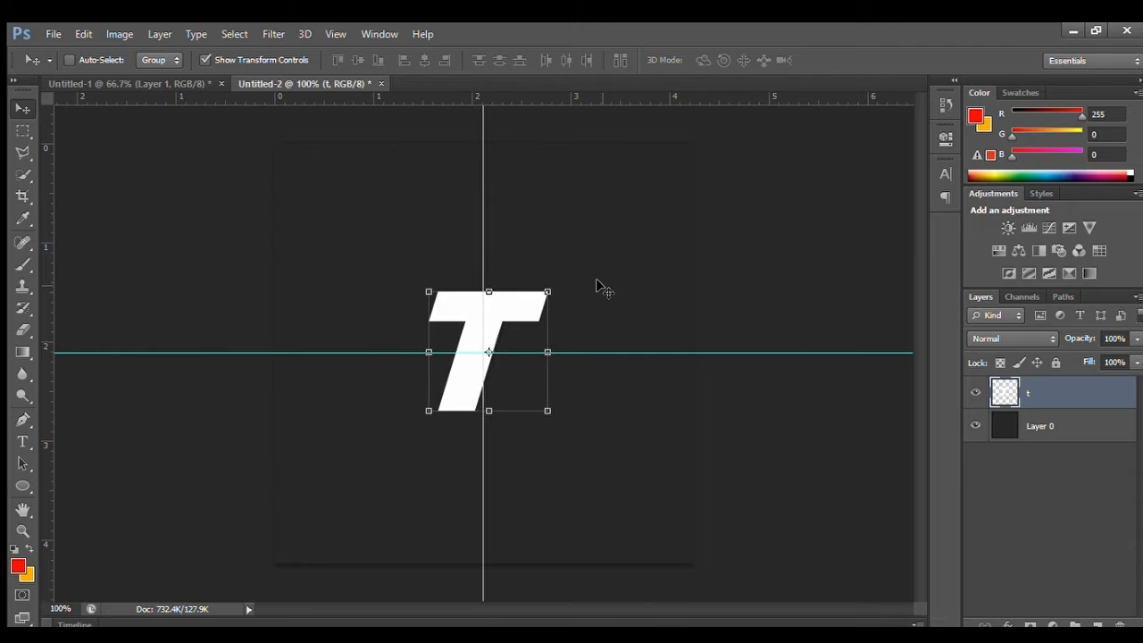
Select the tip of the T's right arm with a diagonal Polygonal Lasso edge and cut it to a new layer.
{"action": "left_click", "coordinate": [23, 152]}
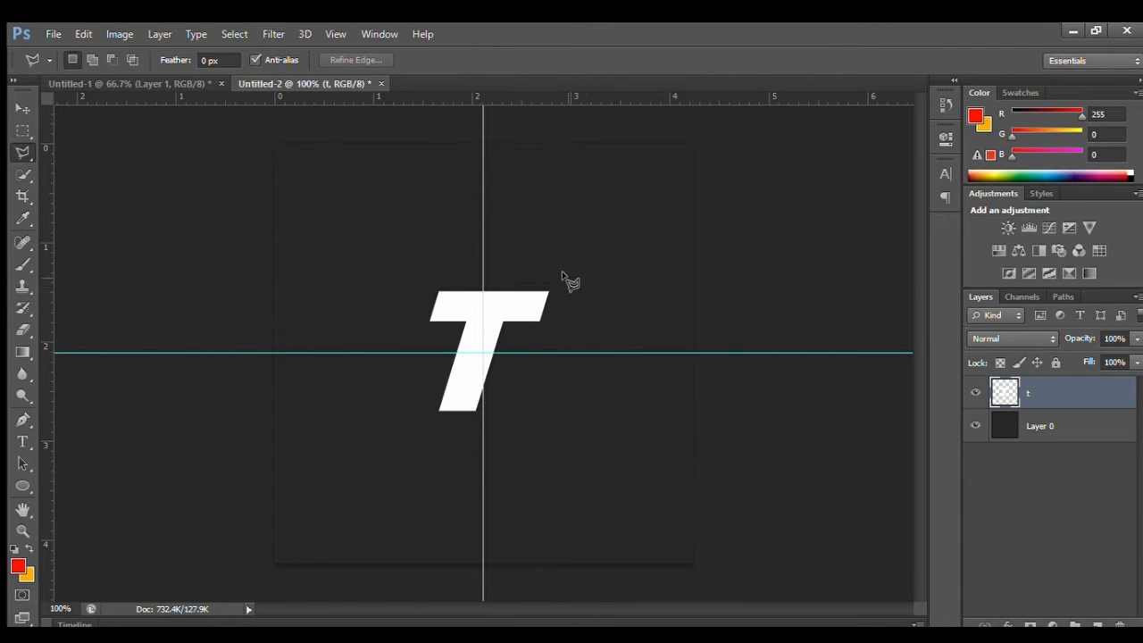
{"action": "left_click", "coordinate": [516, 327]}
{"action": "left_click", "coordinate": [576, 276]}
{"action": "left_click", "coordinate": [574, 339]}
{"action": "left_click", "coordinate": [512, 335]}
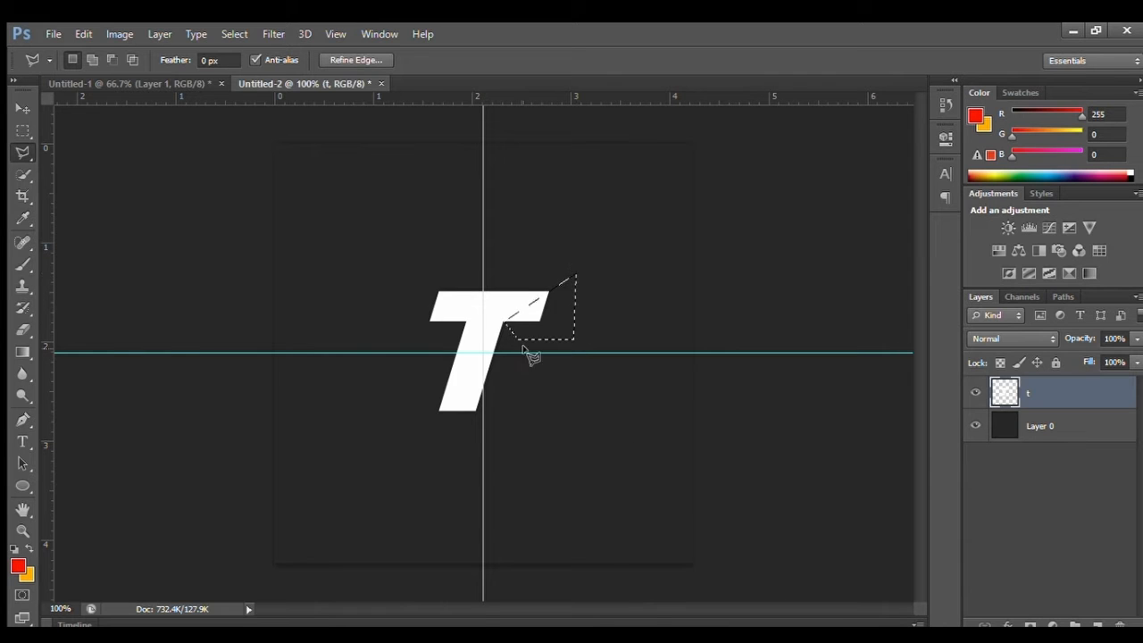
{"action": "key", "text": "ctrl+shift+j"}
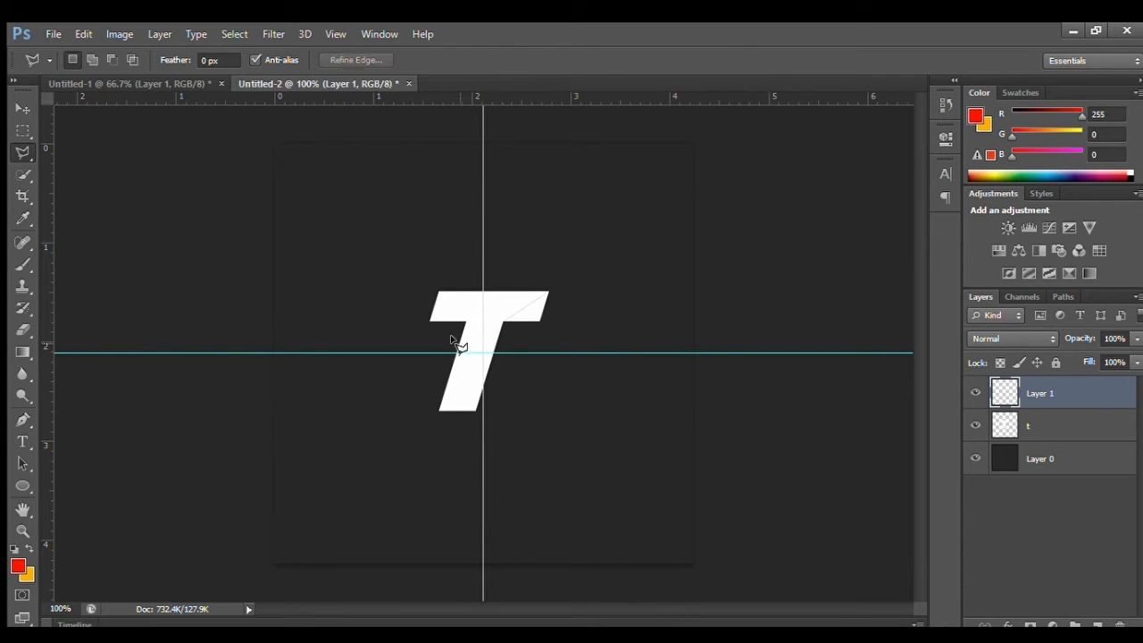
Shift the cut arm tip slightly right to open a narrow diagonal gap, and hide the transform controls.
{"action": "key", "text": "v"}
{"action": "left_click_drag", "start_coordinate": [522, 306], "coordinate": [535, 306]}
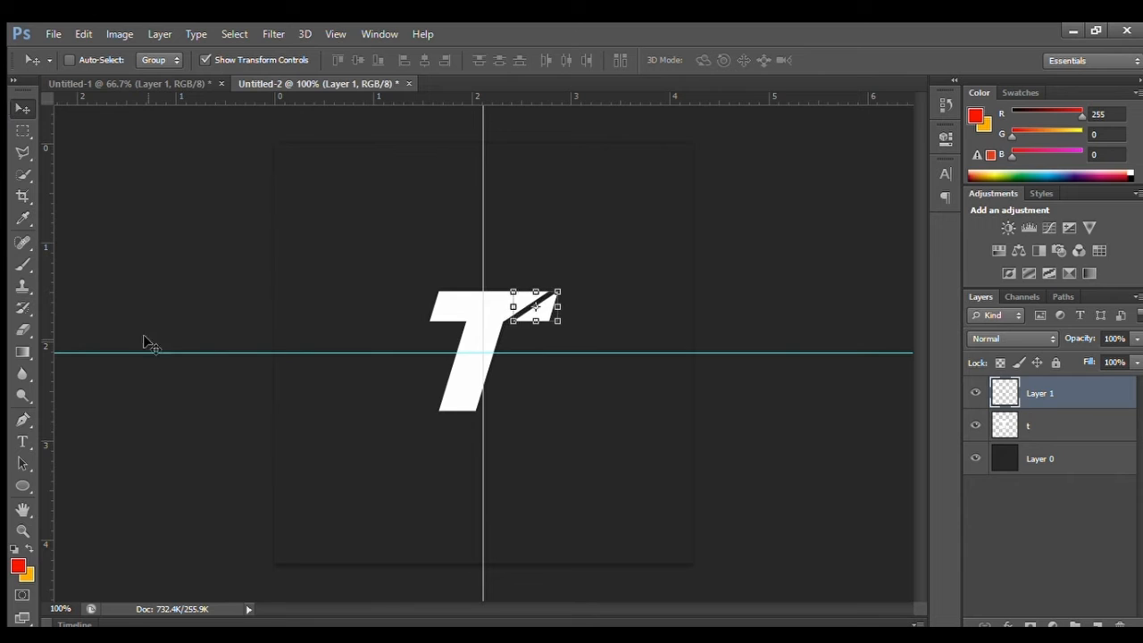
{"action": "left_click", "coordinate": [205, 60]}
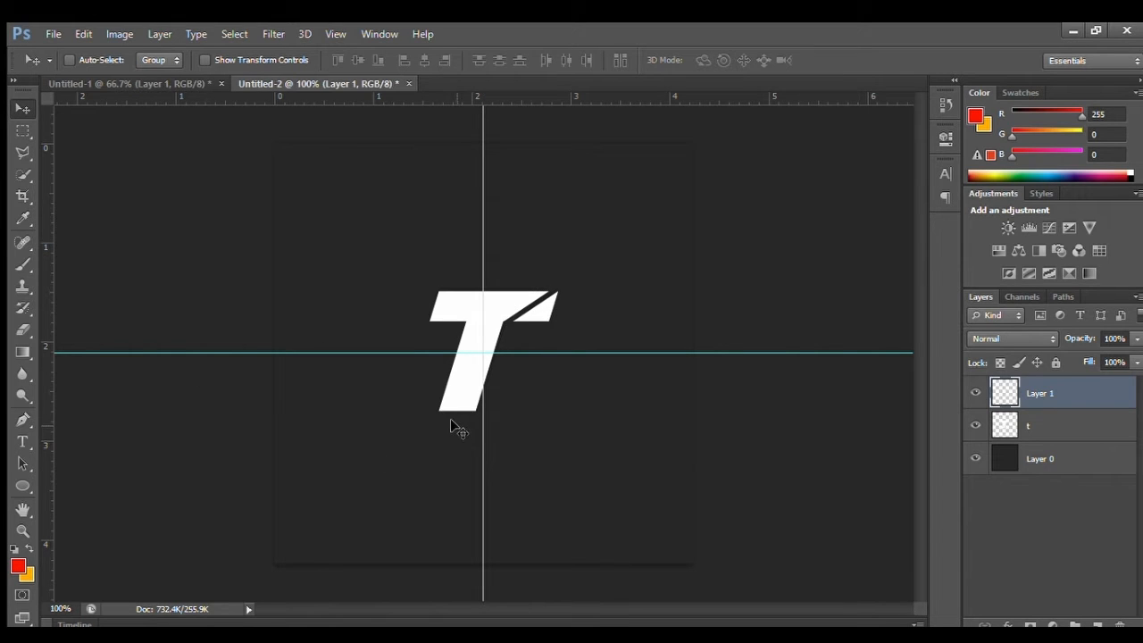
Select the lower-left corner of the T's stem with the Polygonal Lasso and cut it from the t layer to a new layer.
{"action": "left_click", "coordinate": [23, 152]}
{"action": "left_click", "coordinate": [453, 426]}
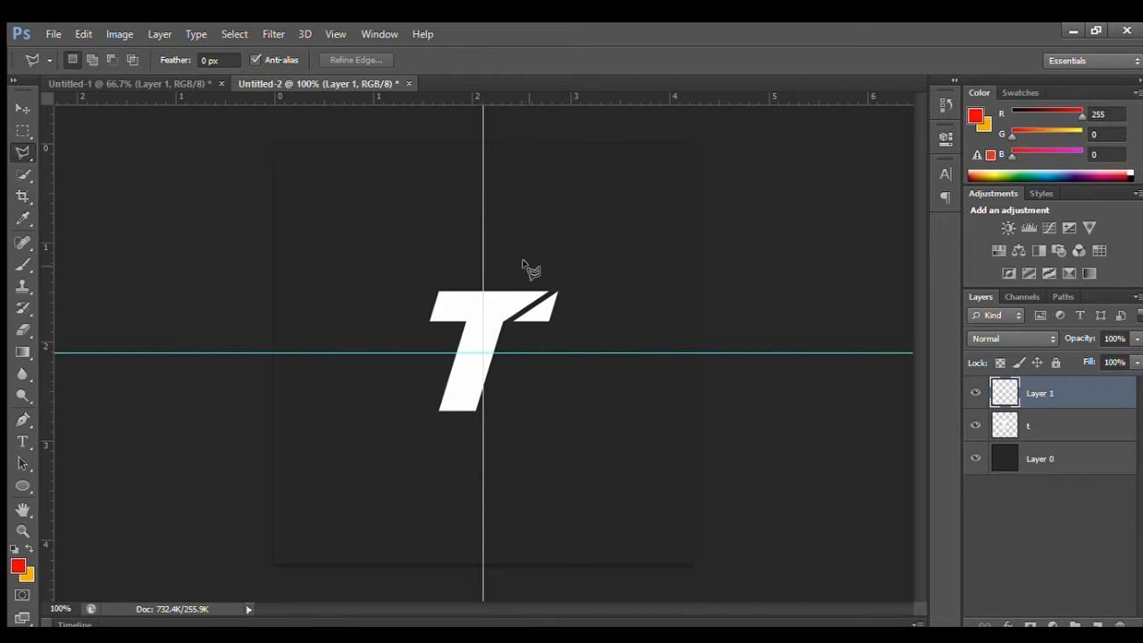
{"action": "left_click", "coordinate": [439, 376]}
{"action": "left_click", "coordinate": [416, 387]}
{"action": "double_click", "coordinate": [415, 423]}
{"action": "key", "text": "alt+bracketleft"}
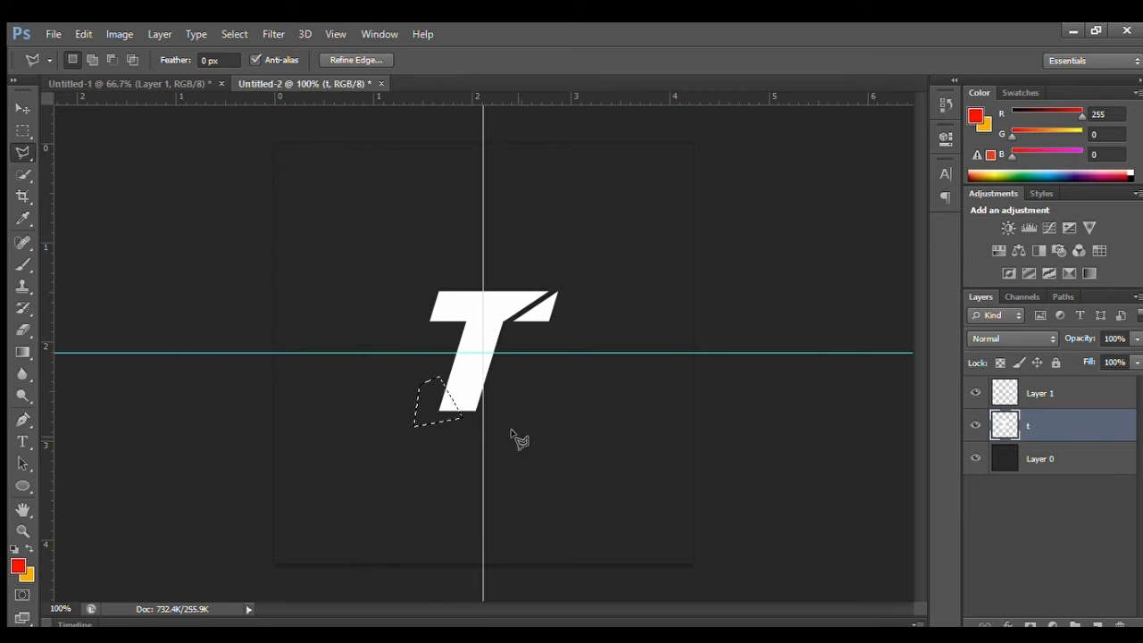
{"action": "key", "text": "ctrl+j"}
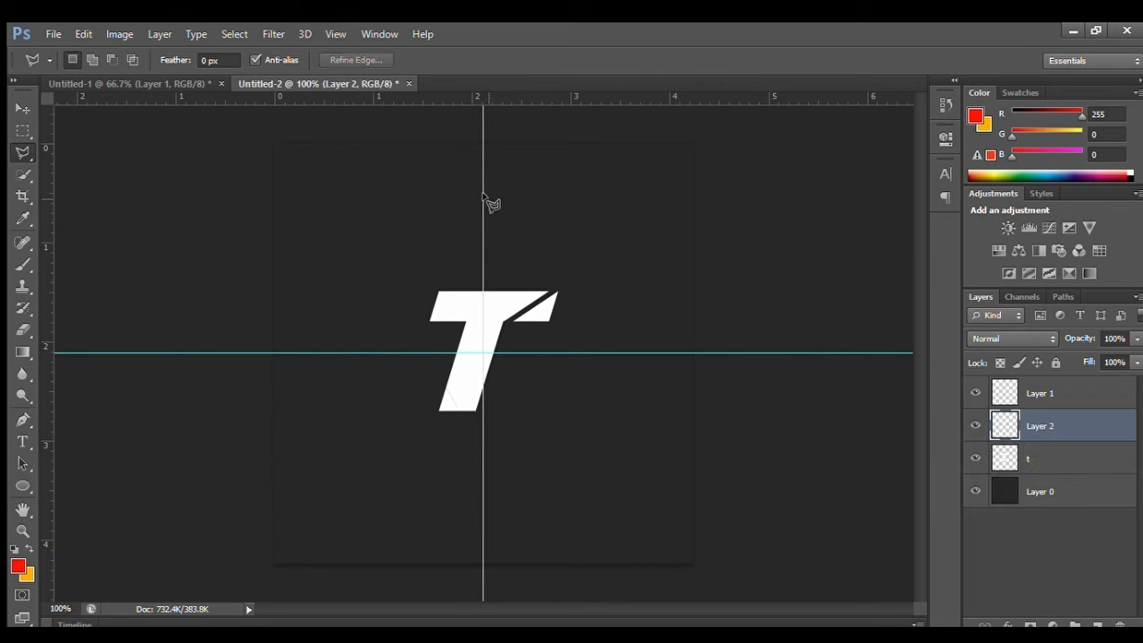
Nudge the cut stem corner left to open a thin gap between it and the T.
{"action": "left_click", "coordinate": [23, 107]}
{"action": "key", "text": "Left"}
{"action": "key", "text": "Left"}
{"action": "key", "text": "Left"}
{"action": "key", "text": "Left"}
{"action": "key", "text": "Left"}
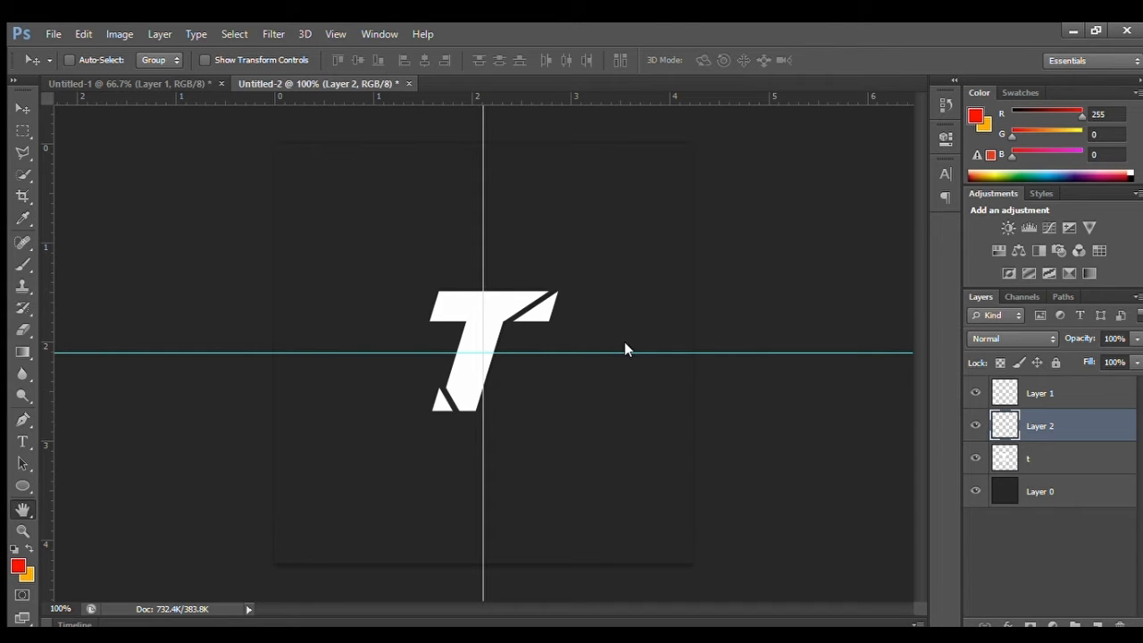
Apply a turquoise Color Overlay to the small triangular piece at the foot of the T.
{"action": "key", "text": "space"}
{"action": "key", "text": "alt+BackSpace"}
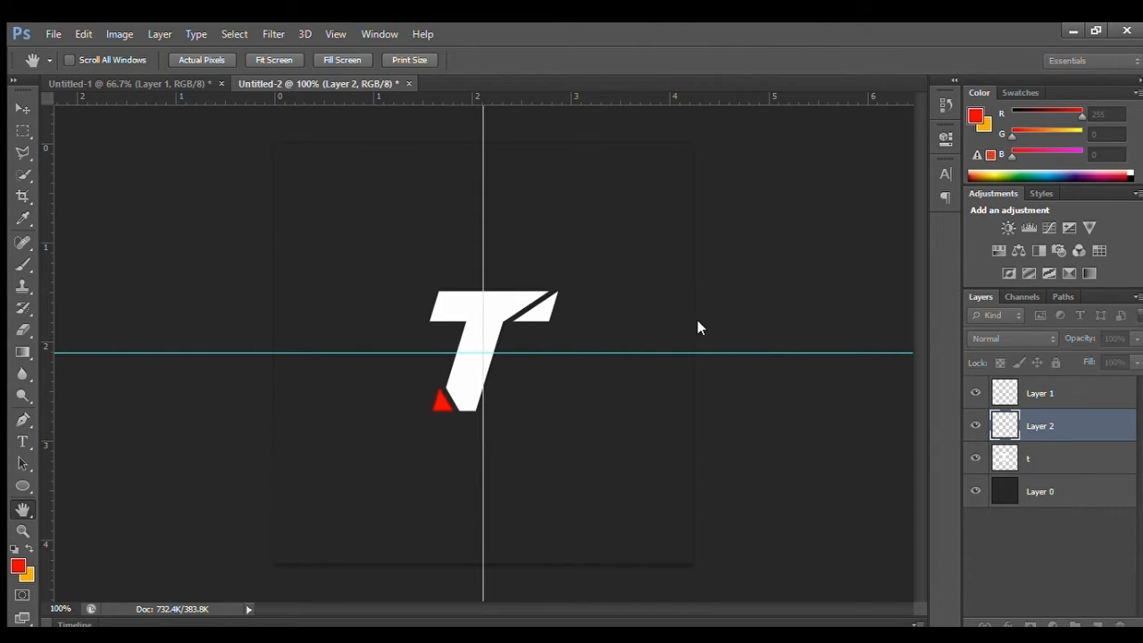
{"action": "key", "text": "i"}
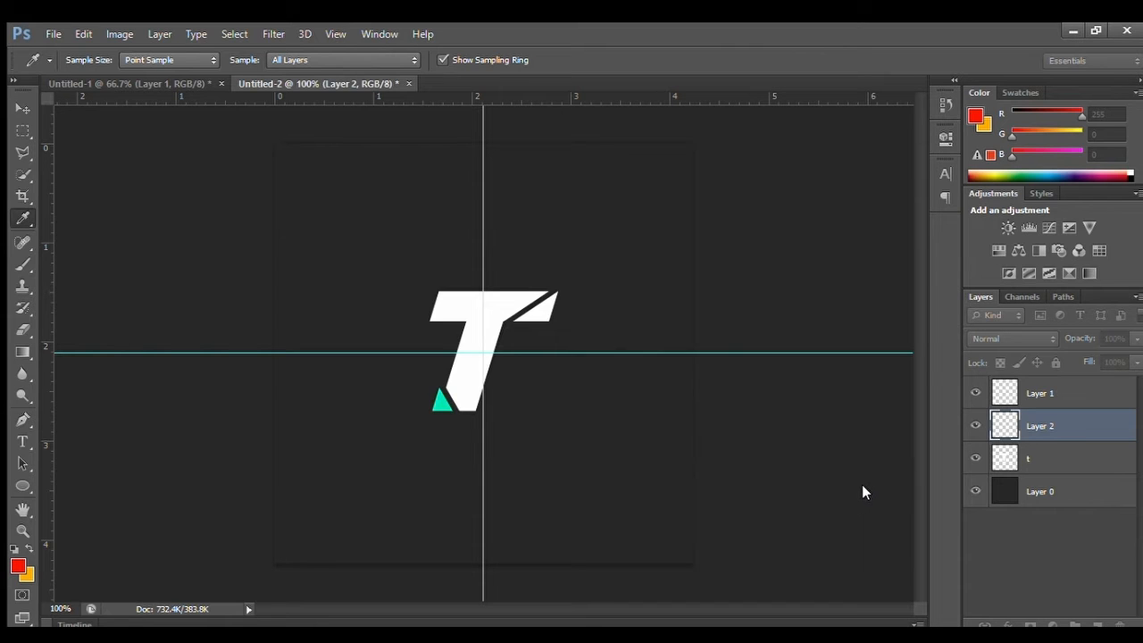
{"action": "key", "text": "h"}
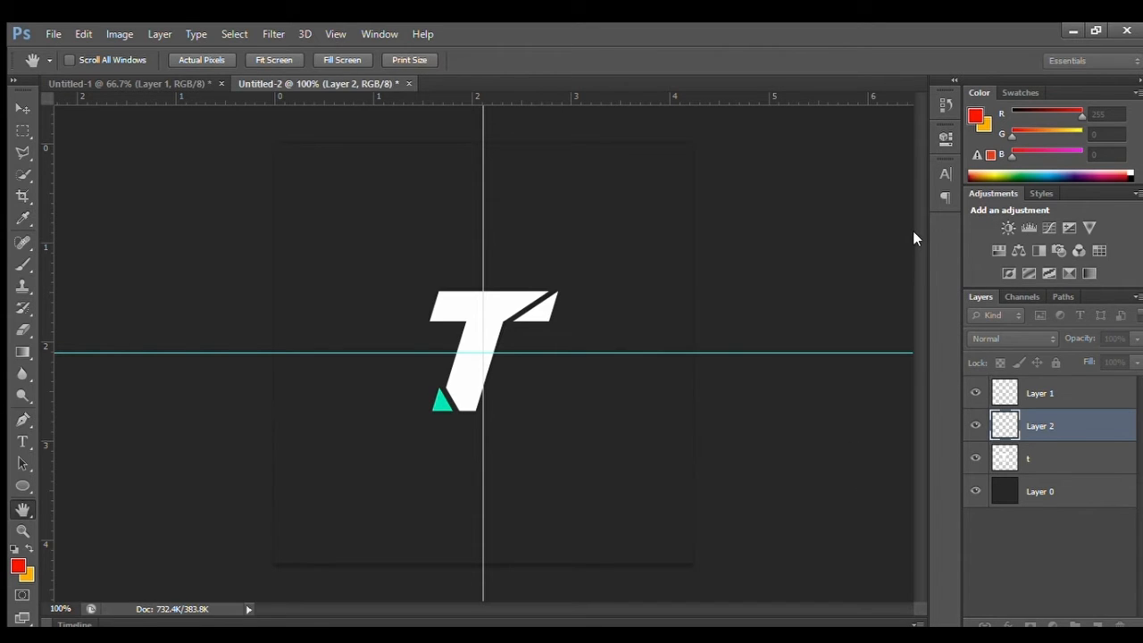
{"action": "key", "text": "v"}
{"action": "left_click", "coordinate": [1029, 385]}
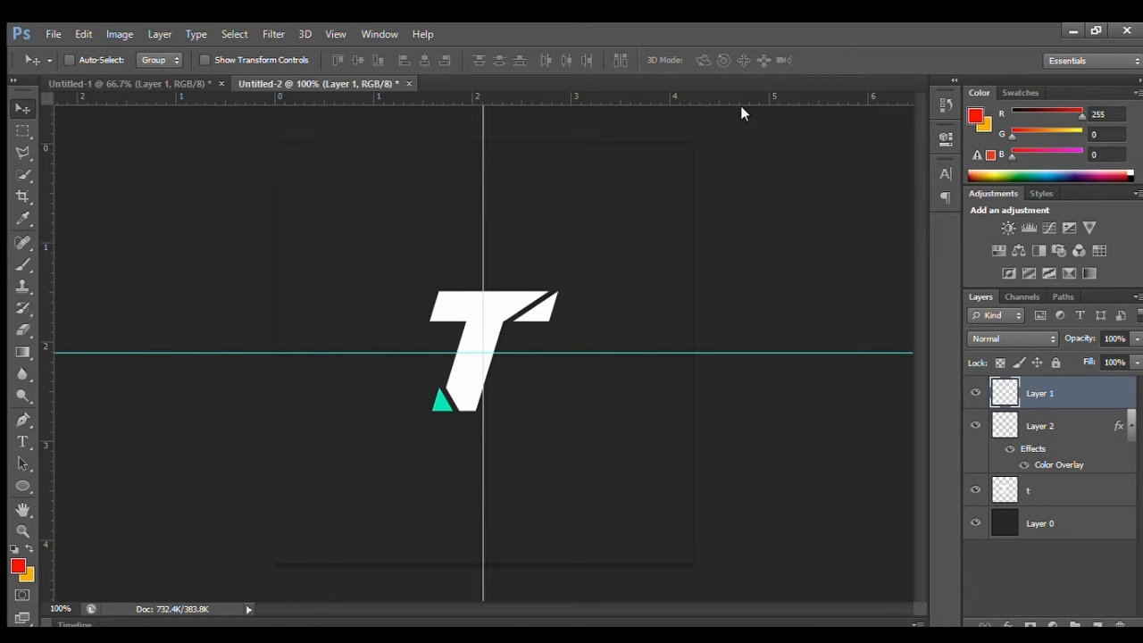
{"action": "key", "text": "space"}
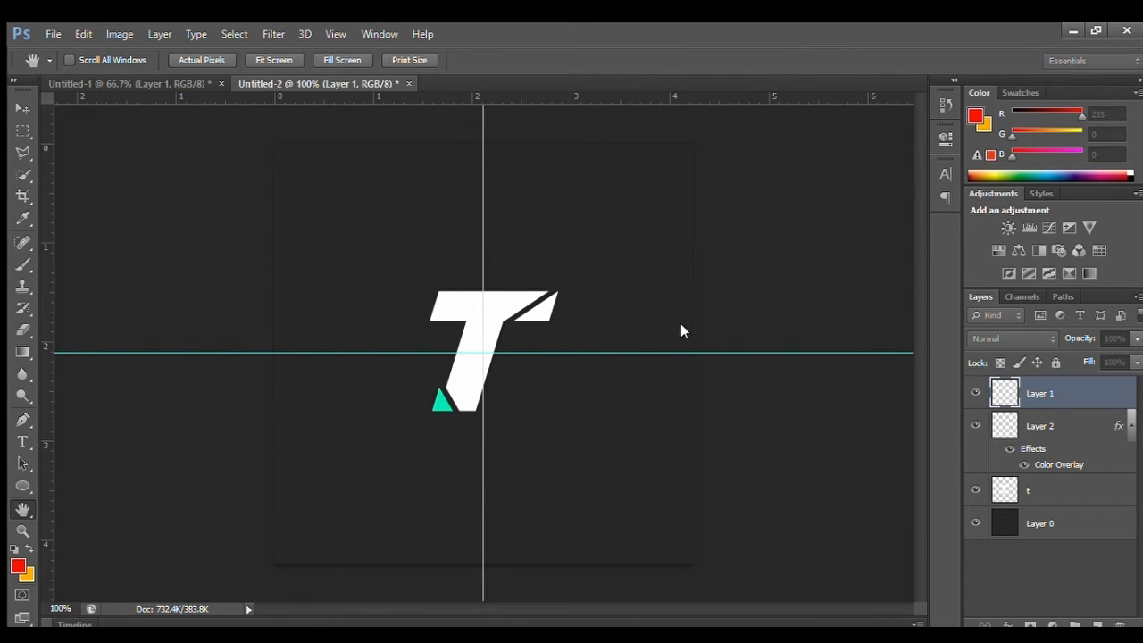
{"action": "key", "text": "ctrl+z"}
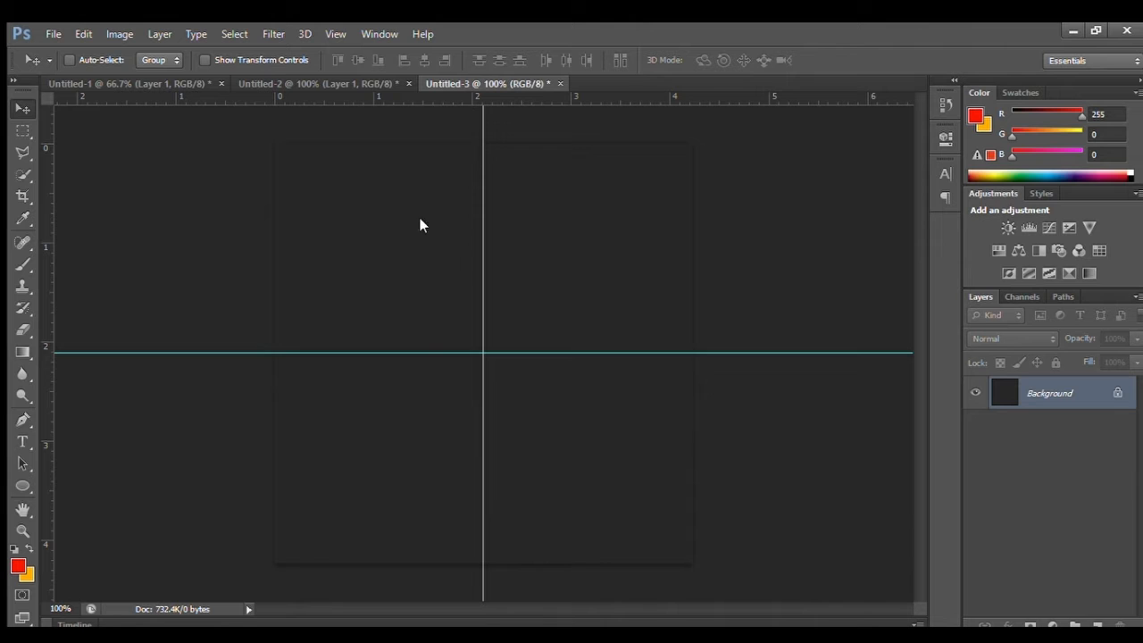
Add a white letter J in Eurostile Extended Bold at 30 pt in the new document and shorten its text box to fit.
{"action": "left_click", "coordinate": [23, 442]}
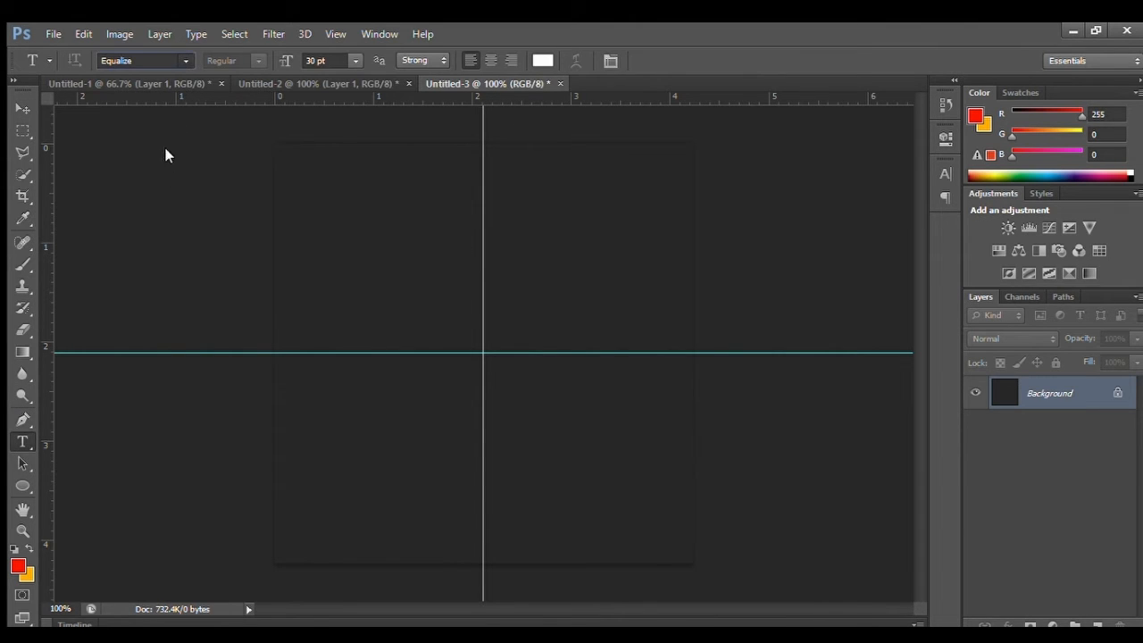
{"action": "left_click_drag", "start_coordinate": [447, 278], "coordinate": [527, 421]}
{"action": "type", "text": "J"}
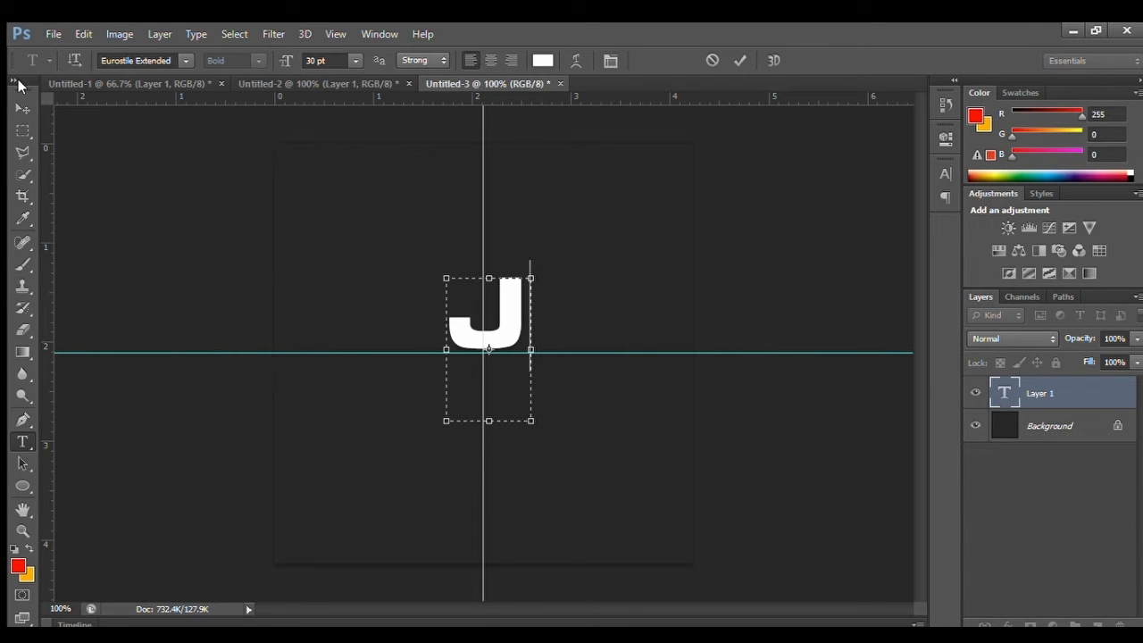
{"action": "left_click_drag", "start_coordinate": [489, 419], "coordinate": [487, 352]}
{"action": "left_click", "coordinate": [19, 108]}
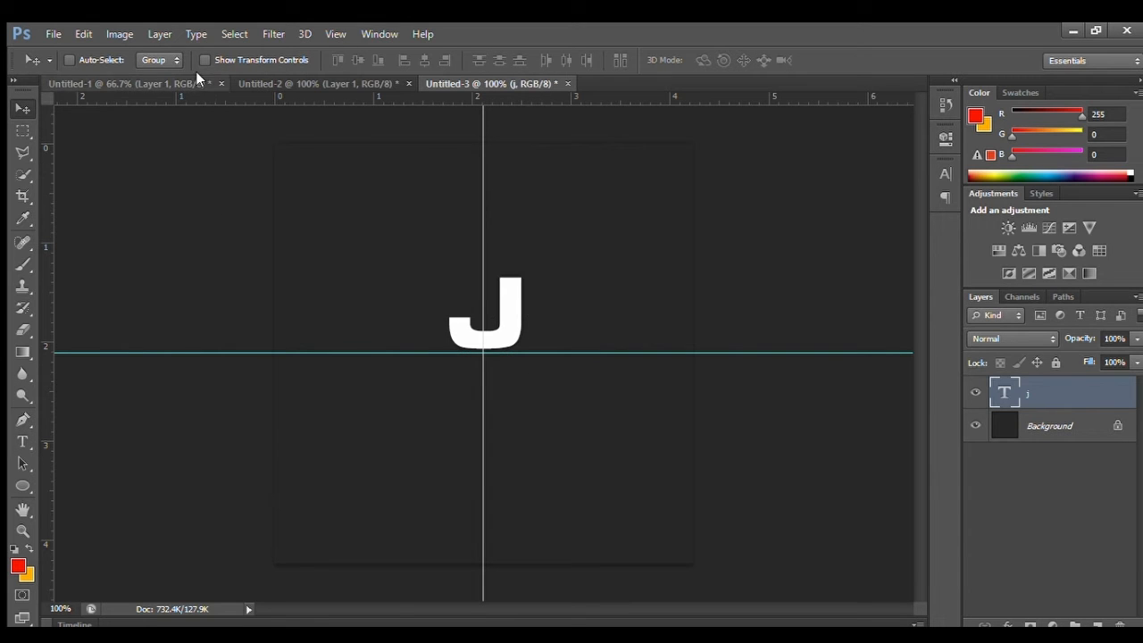
Show the transform controls, nudge the J left and down until its bounding box is centred on the guides, and hide them again.
{"action": "left_click", "coordinate": [201, 60]}
{"action": "key", "text": "Left"}
{"action": "key", "text": "Left"}
{"action": "key", "text": "Left"}
{"action": "key", "text": "Left"}
{"action": "key", "text": "Left"}
{"action": "key", "text": "Left"}
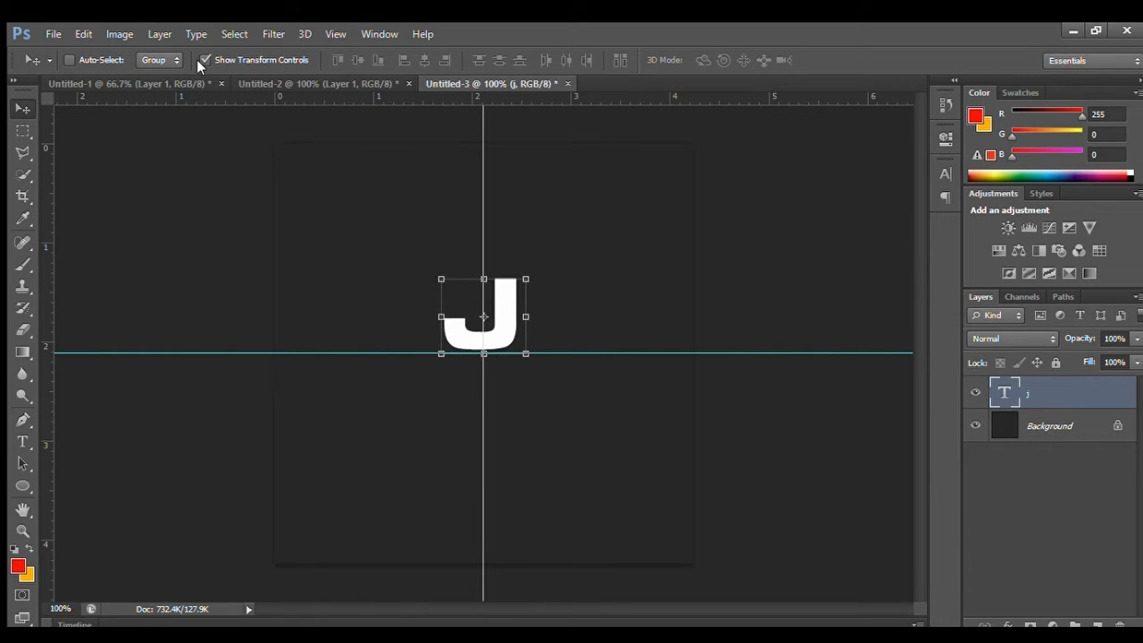
{"action": "key", "text": "Down"}
{"action": "key", "text": "Down"}
{"action": "key", "text": "Down"}
{"action": "key", "text": "Down"}
{"action": "key", "text": "Down"}
{"action": "key", "text": "Down"}
{"action": "key", "text": "Down"}
{"action": "key", "text": "Down"}
{"action": "key", "text": "Down"}
{"action": "key", "text": "Down"}
{"action": "key", "text": "Down"}
{"action": "key", "text": "Down"}
{"action": "key", "text": "Down"}
{"action": "key", "text": "Down"}
{"action": "key", "text": "Down"}
{"action": "key", "text": "Down"}
{"action": "key", "text": "Down"}
{"action": "key", "text": "Down"}
{"action": "key", "text": "Down"}
{"action": "key", "text": "Down"}
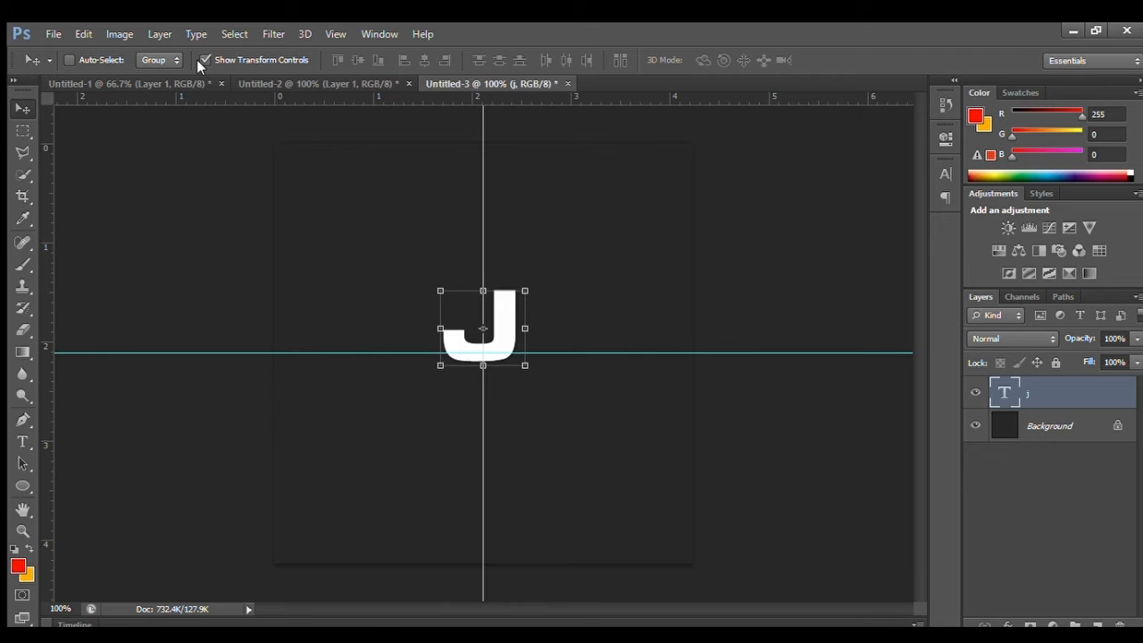
{"action": "key", "text": "Down"}
{"action": "key", "text": "Down"}
{"action": "key", "text": "Down"}
{"action": "key", "text": "Down"}
{"action": "key", "text": "Down"}
{"action": "key", "text": "Down"}
{"action": "key", "text": "Down"}
{"action": "key", "text": "Down"}
{"action": "key", "text": "Down"}
{"action": "key", "text": "Down"}
{"action": "key", "text": "Down"}
{"action": "key", "text": "Down"}
{"action": "key", "text": "Down"}
{"action": "key", "text": "Down"}
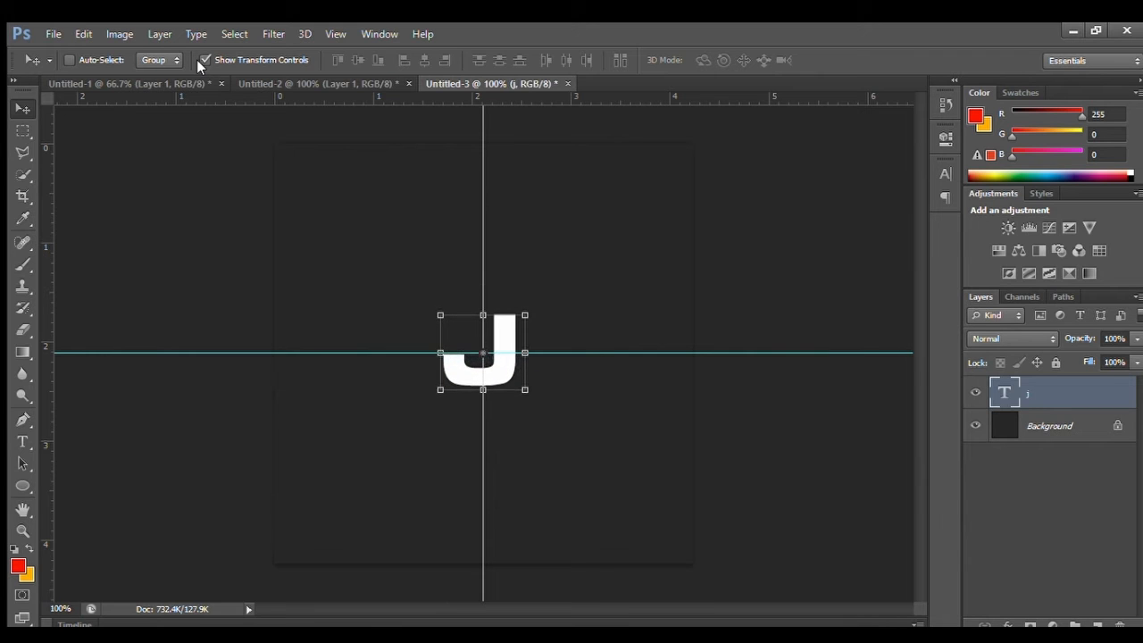
{"action": "left_click", "coordinate": [205, 60]}
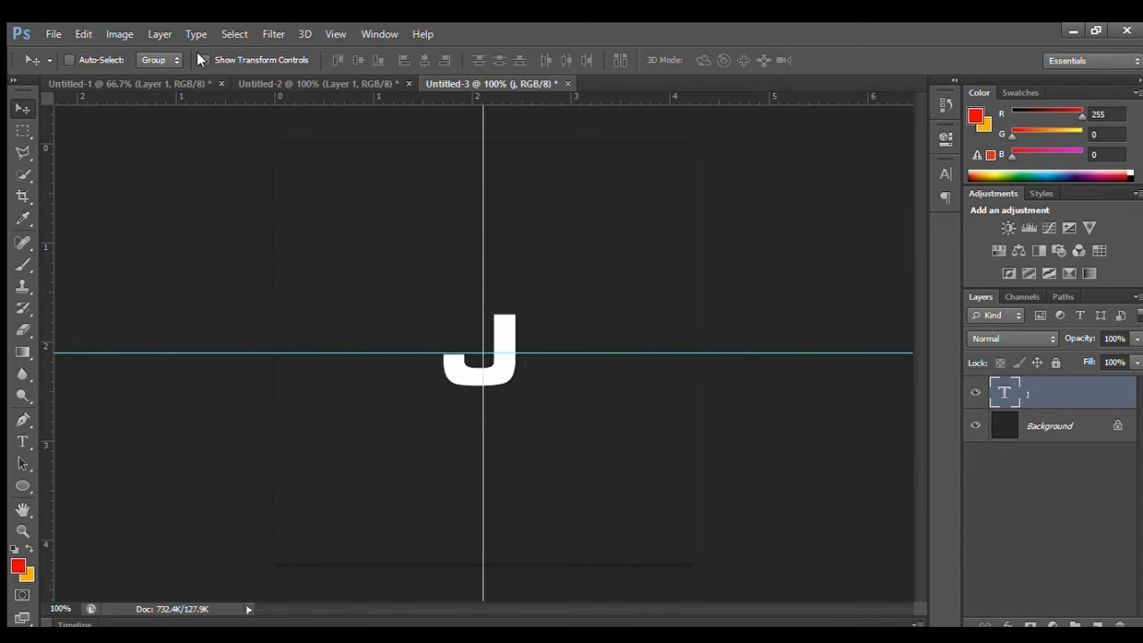
Stretch the J considerably taller and slightly wider with Free Transform.
{"action": "key", "text": "ctrl+t"}
{"action": "left_click_drag", "start_coordinate": [483, 301], "coordinate": [483, 252]}
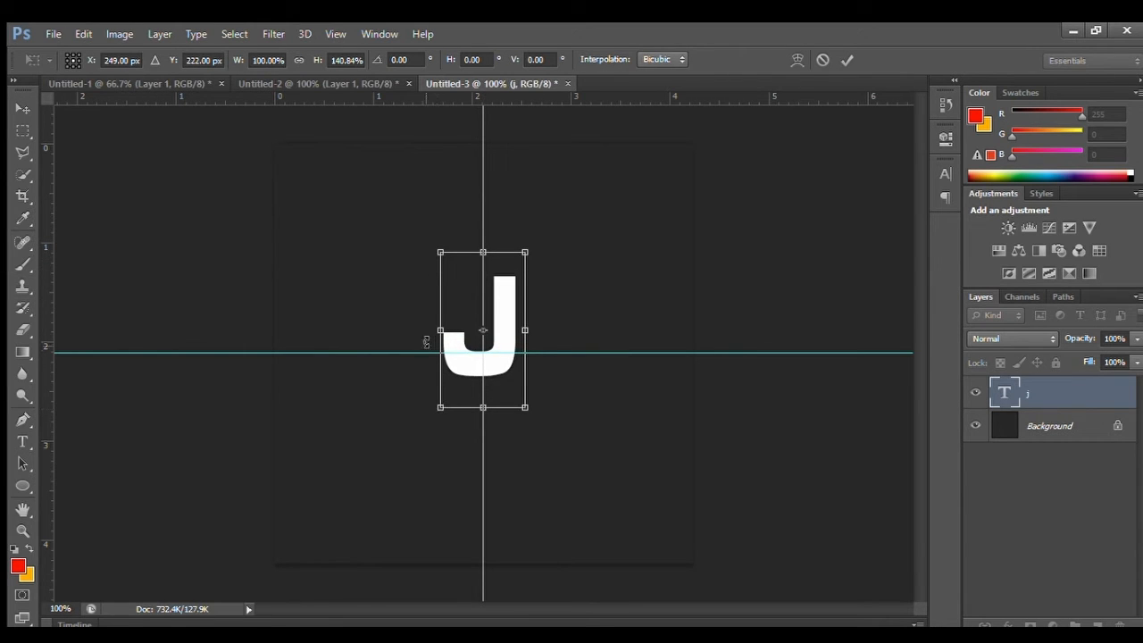
{"action": "left_click_drag", "start_coordinate": [437, 336], "coordinate": [434, 332]}
{"action": "left_click_drag", "start_coordinate": [480, 411], "coordinate": [480, 425]}
{"action": "key", "text": "Return"}
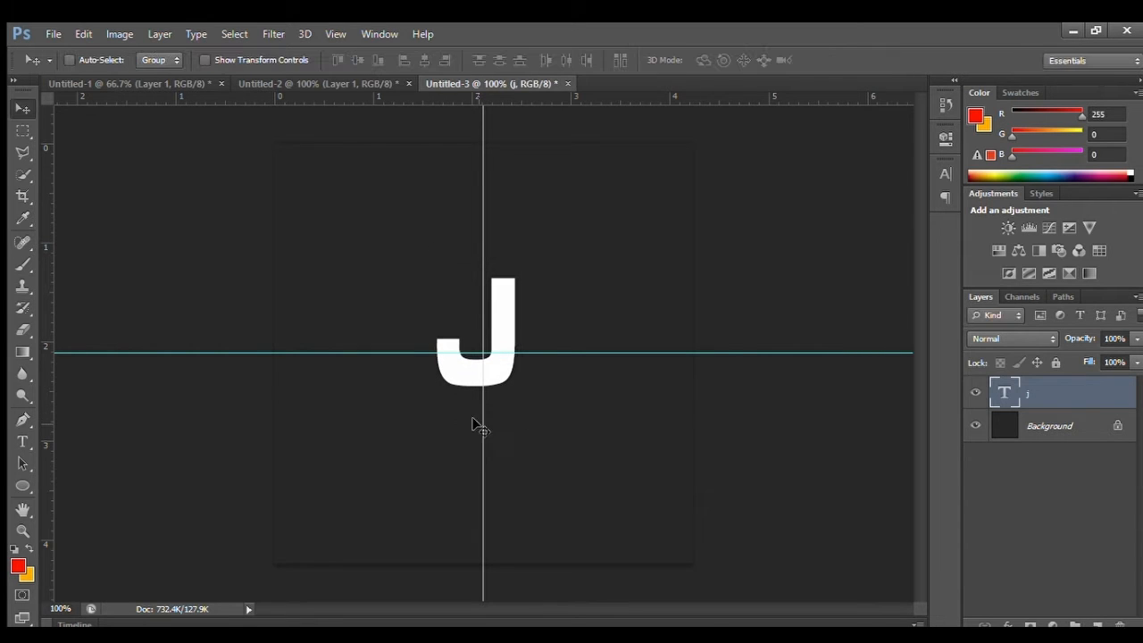
Nudge the stretched J down and right until its bounding box is centred on the guides, and rasterize its layer.
{"action": "left_click", "coordinate": [203, 59]}
{"action": "key", "text": "Down"}
{"action": "key", "text": "Down"}
{"action": "key", "text": "Down"}
{"action": "key", "text": "Down"}
{"action": "key", "text": "Down"}
{"action": "key", "text": "Down"}
{"action": "key", "text": "Down"}
{"action": "key", "text": "Down"}
{"action": "key", "text": "Down"}
{"action": "key", "text": "Down"}
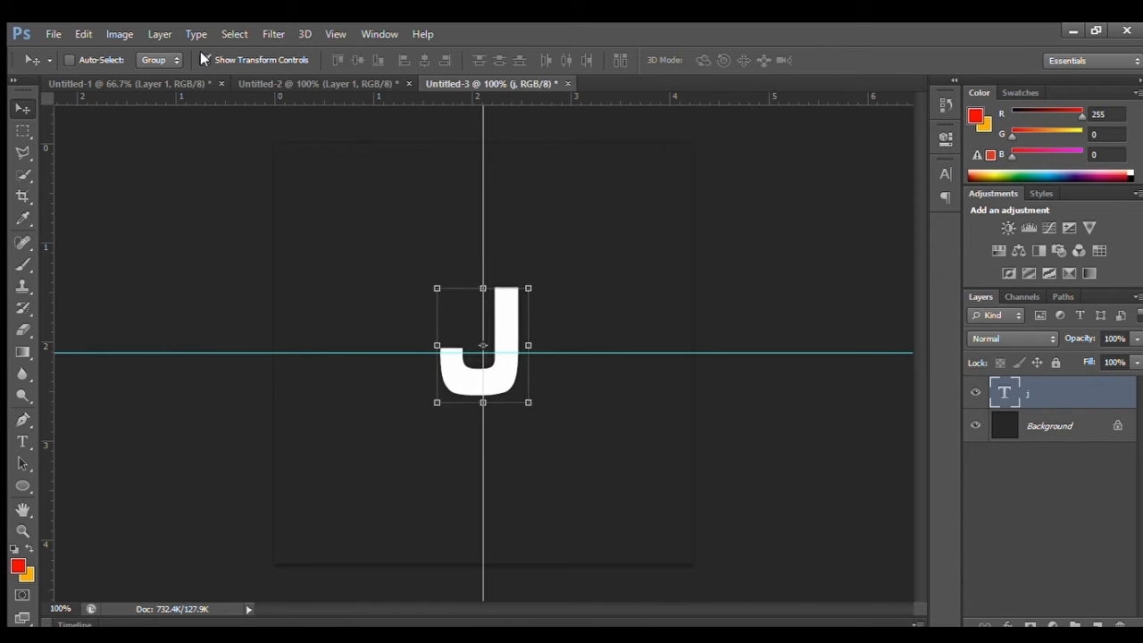
{"action": "key", "text": "Right"}
{"action": "key", "text": "Right"}
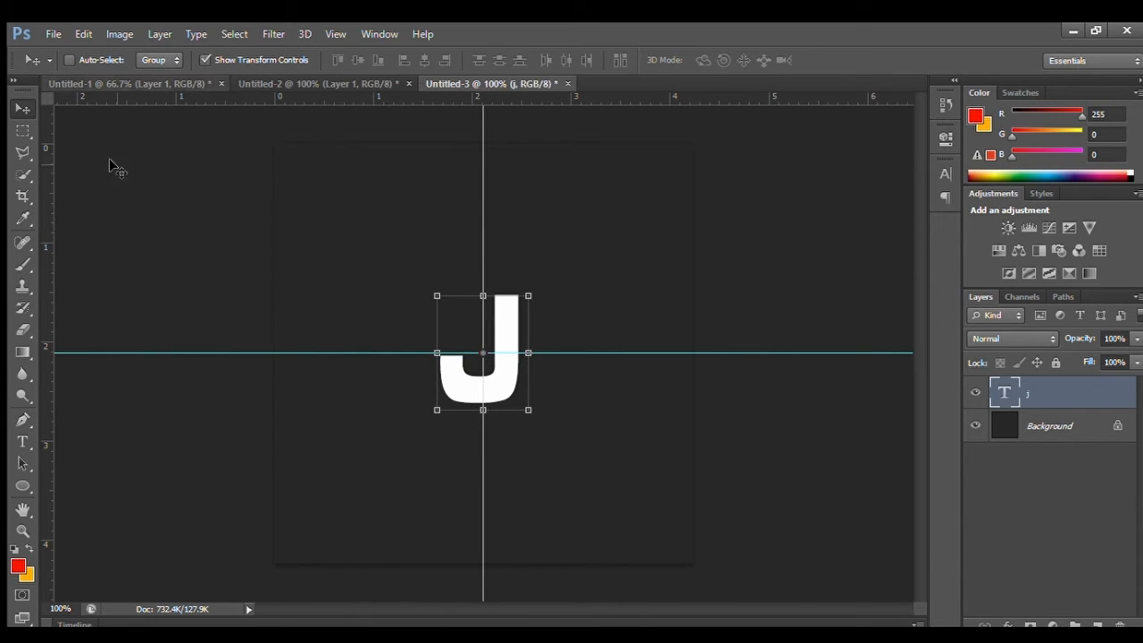
{"action": "left_click", "coordinate": [204, 59]}
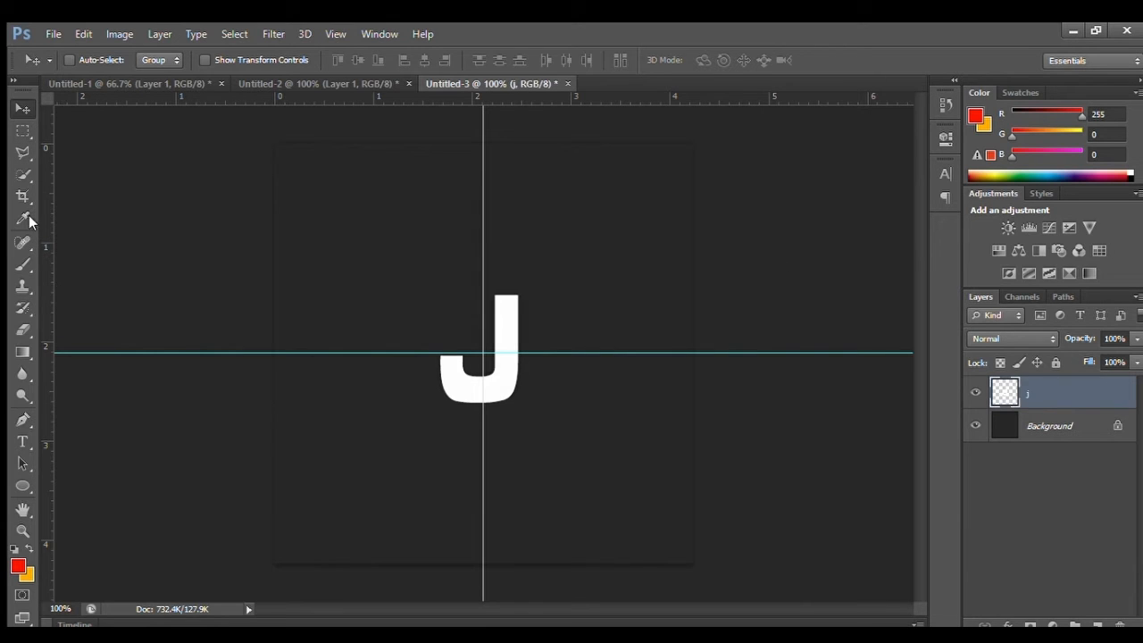
Select the left end of the J's hook with a diagonal Polygonal Lasso edge and cut it to a new layer.
{"action": "key", "text": "l"}
{"action": "left_click", "coordinate": [439, 405]}
{"action": "left_click", "coordinate": [482, 357]}
{"action": "left_click", "coordinate": [464, 293]}
{"action": "left_click", "coordinate": [398, 322]}
{"action": "double_click", "coordinate": [402, 392]}
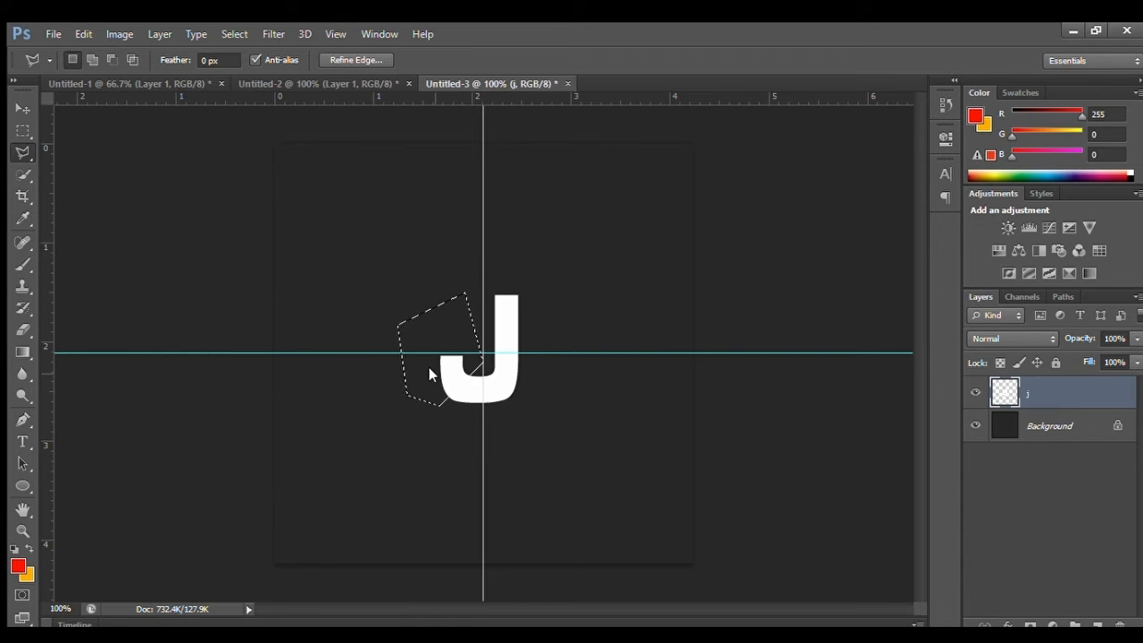
{"action": "key", "text": "ctrl+j"}
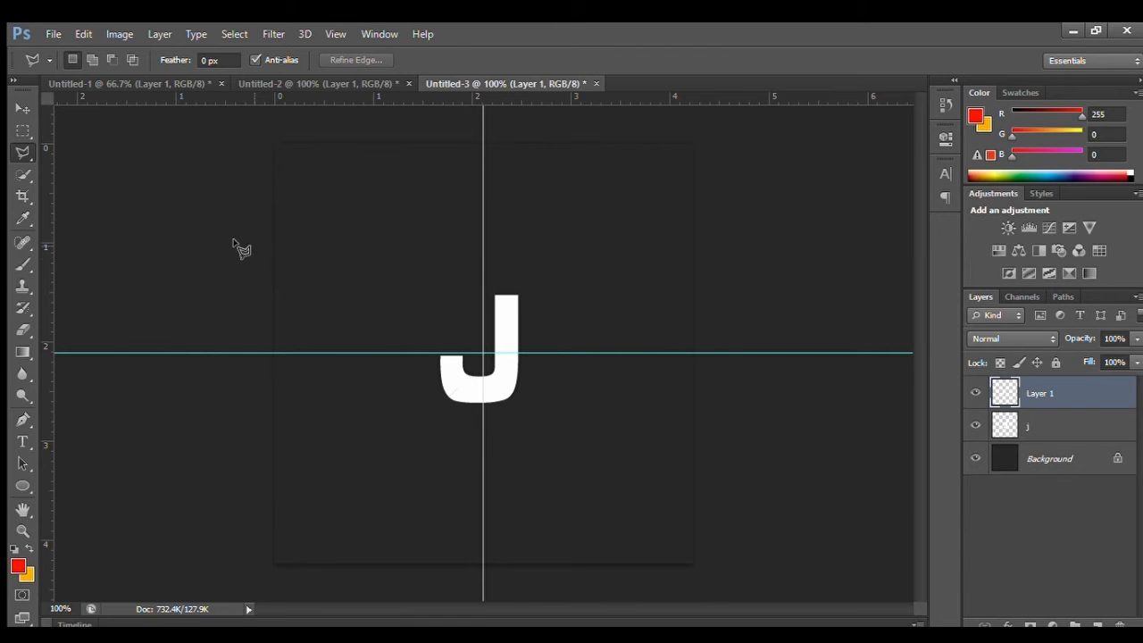
Nudge the cut hook end up and left to open a thin diagonal gap in the J.
{"action": "left_click", "coordinate": [21, 108]}
{"action": "key", "text": "Up"}
{"action": "key", "text": "Up"}
{"action": "key", "text": "Up"}
{"action": "key", "text": "Up"}
{"action": "key", "text": "Left"}
{"action": "key", "text": "Left"}
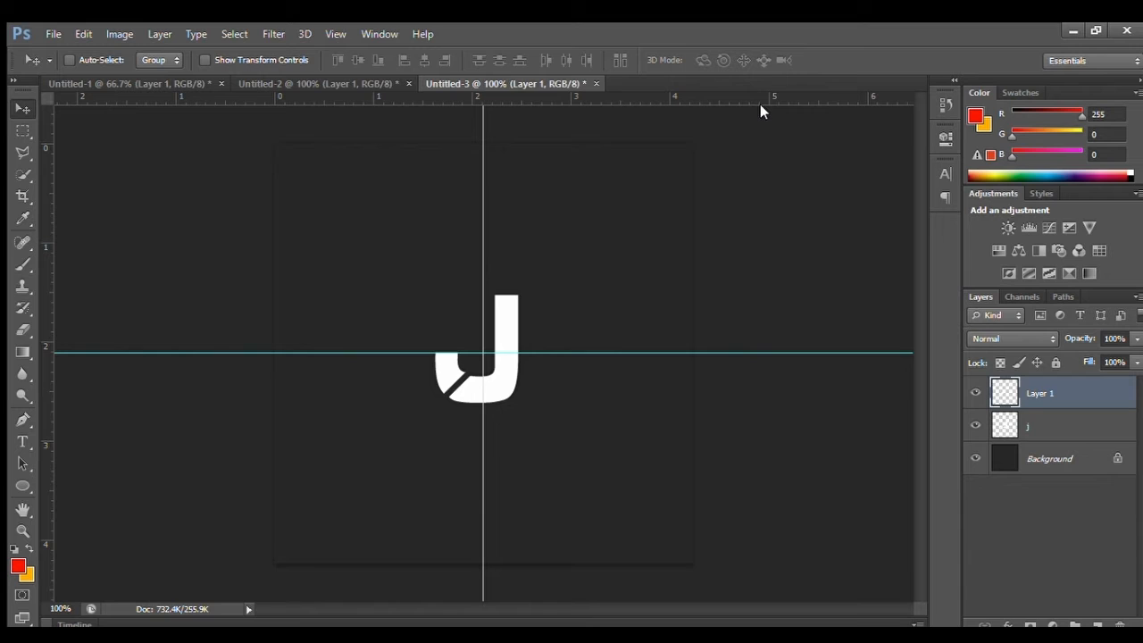
{"action": "key", "text": "h"}
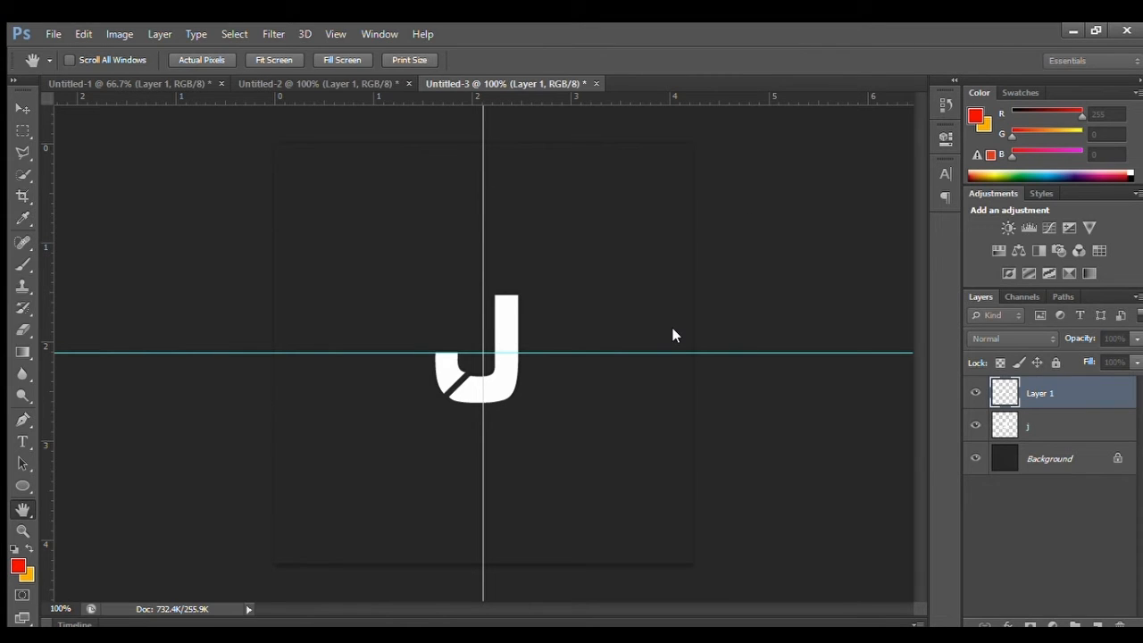
Give the cut hook end of the J a purple Color Overlay.
{"action": "key", "text": "ctrl+z"}
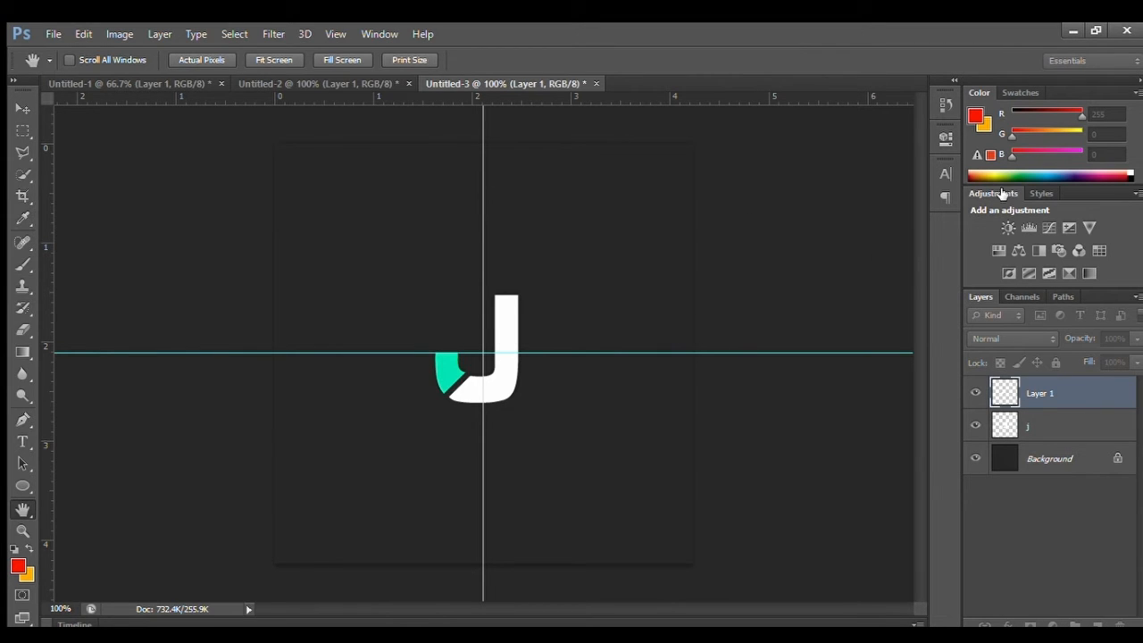
{"action": "key", "text": "i"}
{"action": "key", "text": "ctrl+alt+z"}
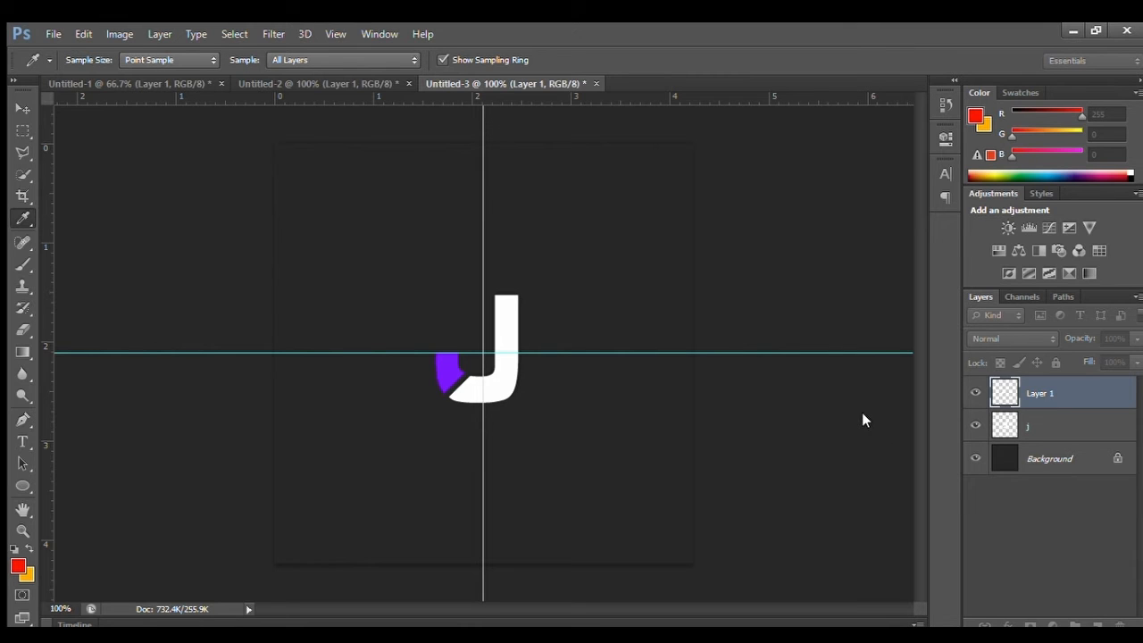
{"action": "key", "text": "h"}
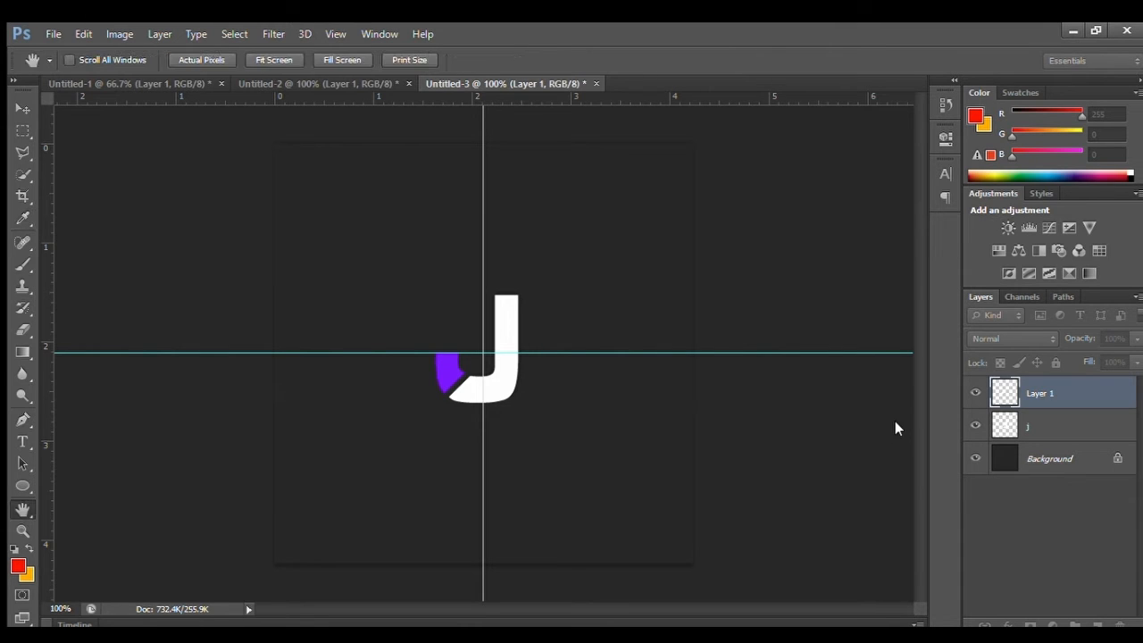
{"action": "key", "text": "v"}
Cut the upper right corner of the J's stem to a new layer along a diagonal and nudge it outward to open a gap.
{"action": "left_click", "coordinate": [23, 147]}
{"action": "left_click", "coordinate": [1036, 455]}
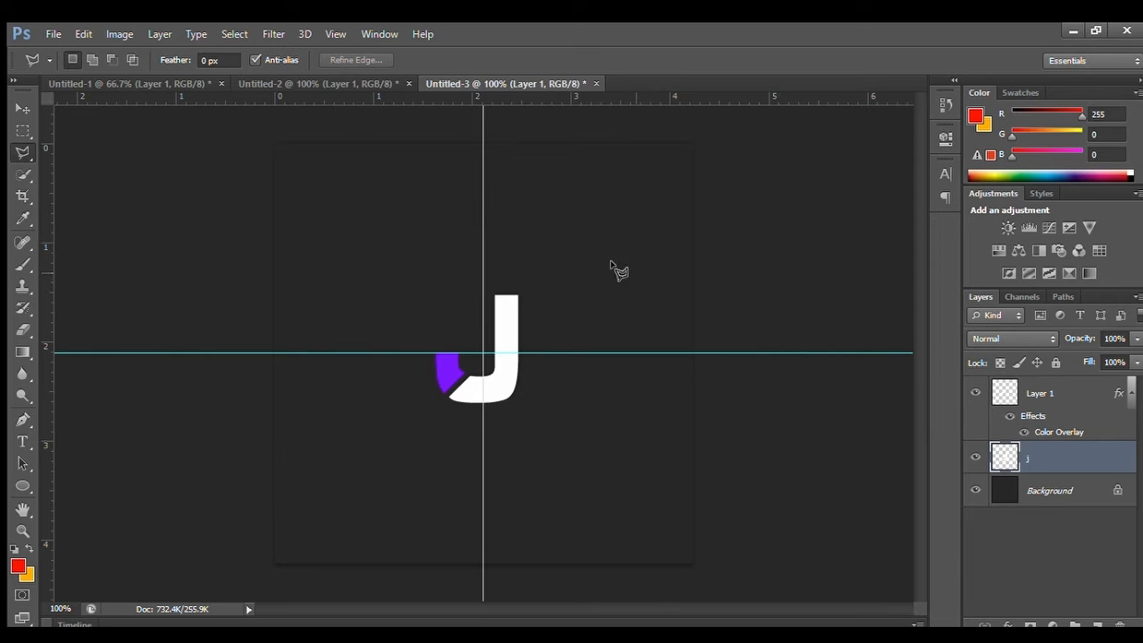
{"action": "left_click", "coordinate": [520, 320]}
{"action": "left_click", "coordinate": [477, 256]}
{"action": "left_click", "coordinate": [575, 235]}
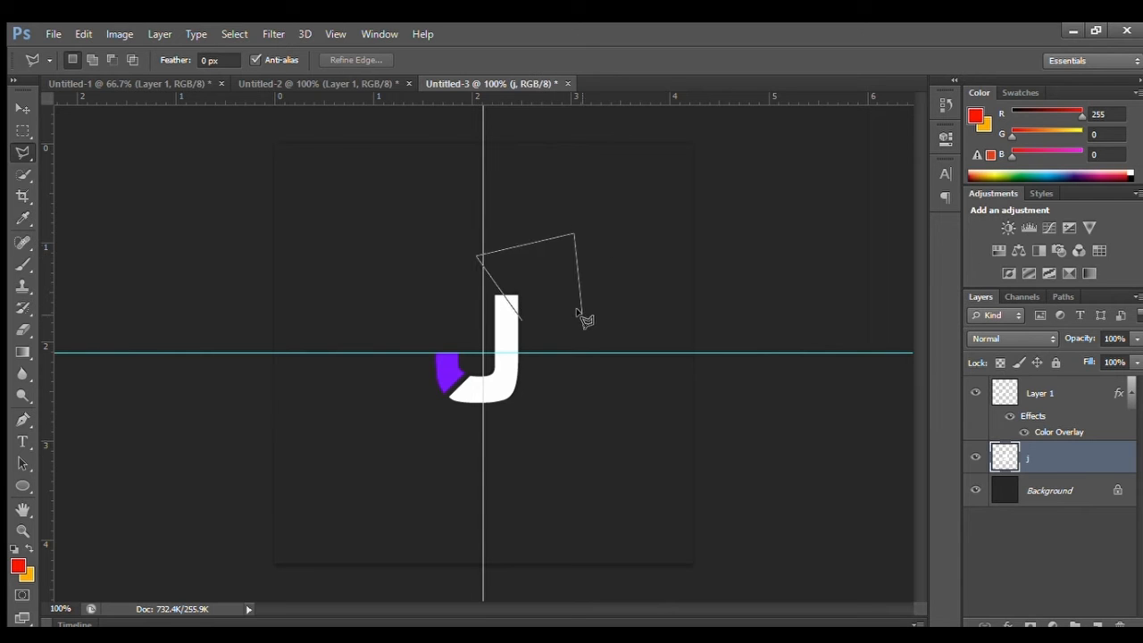
{"action": "double_click", "coordinate": [581, 314]}
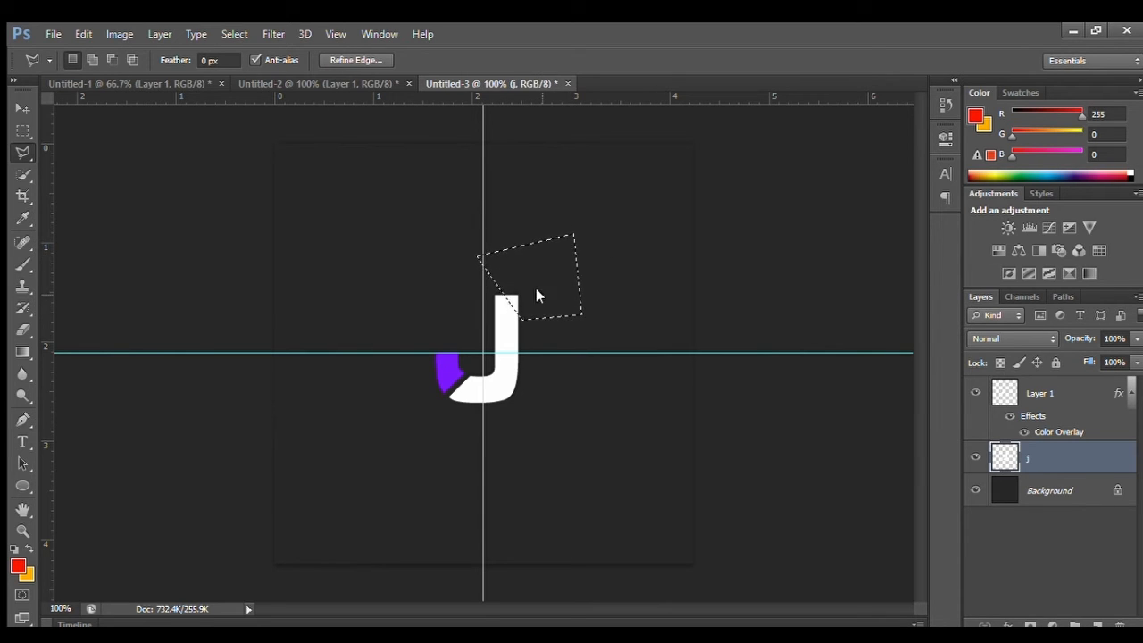
{"action": "key", "text": "ctrl+shift+j"}
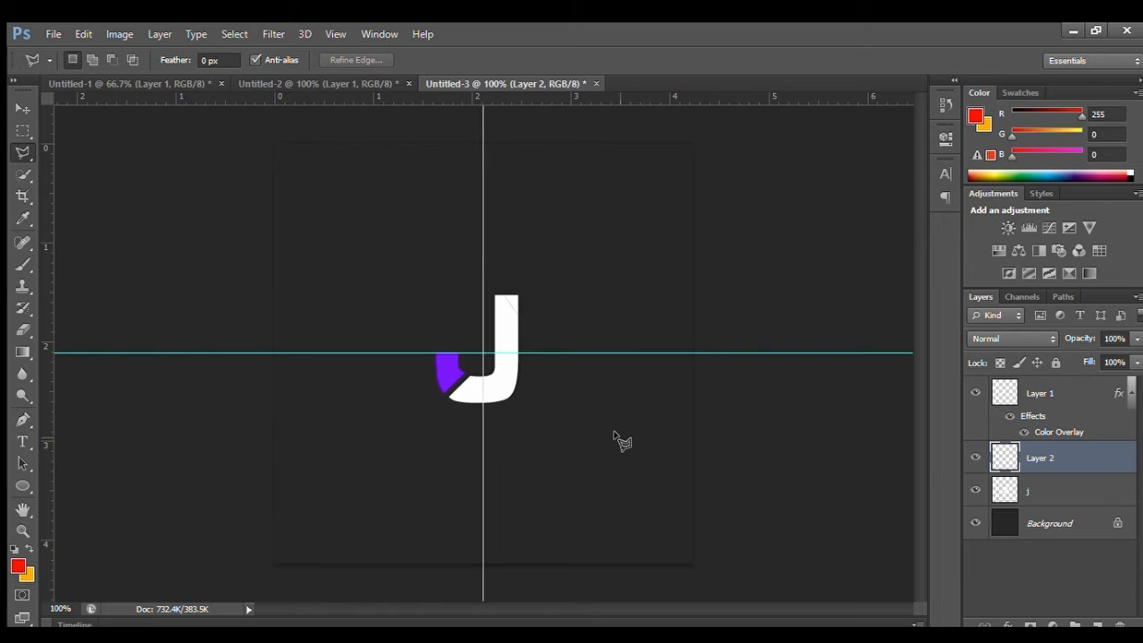
{"action": "left_click", "coordinate": [18, 109]}
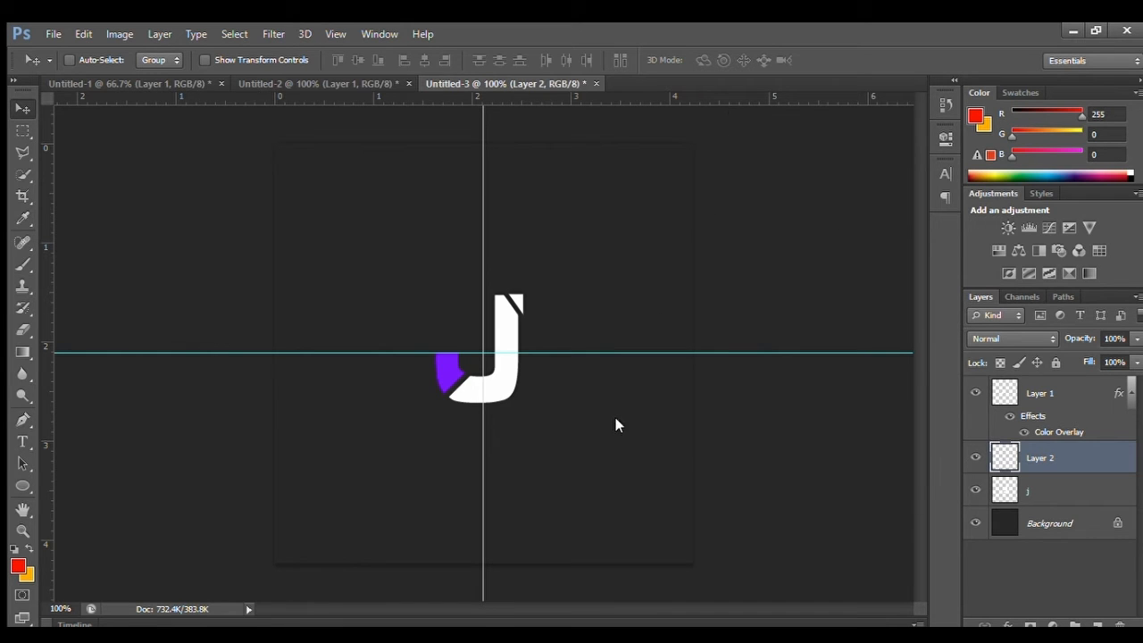
Give the cut stem corner a Color Overlay in the purple sampled from the hook end.
{"action": "key", "text": "h"}
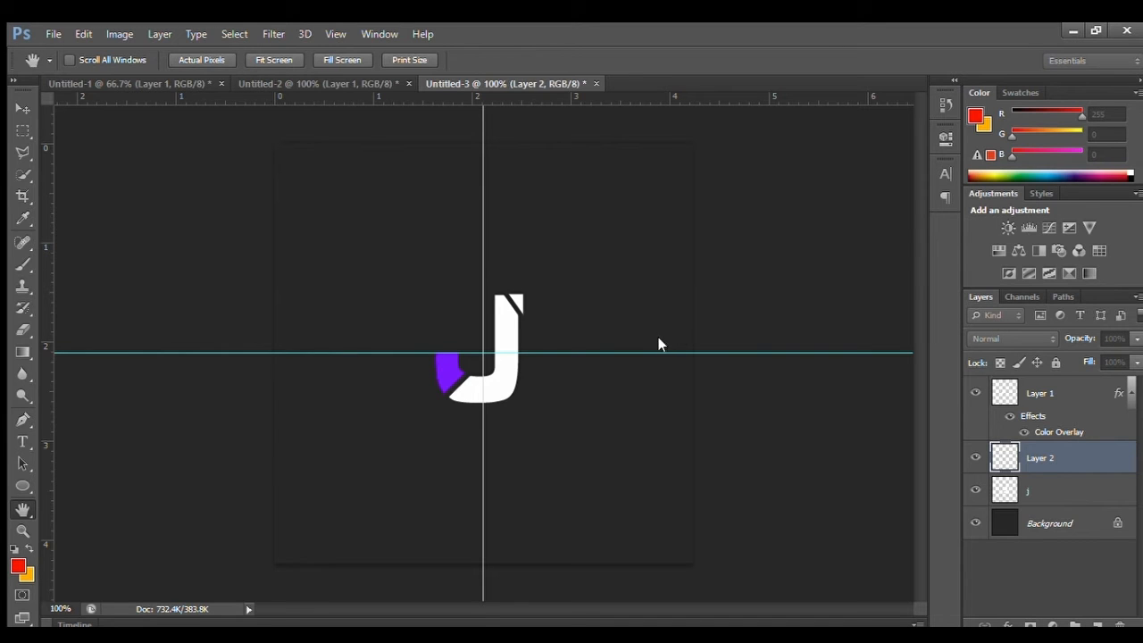
{"action": "left_click", "coordinate": [671, 324]}
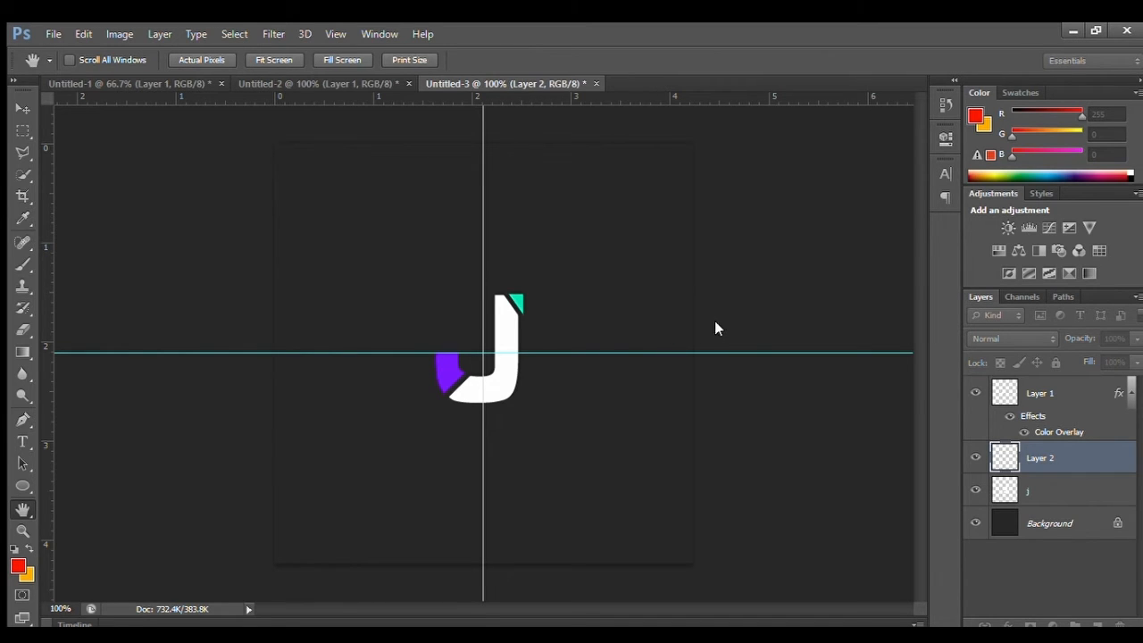
{"action": "key", "text": "i"}
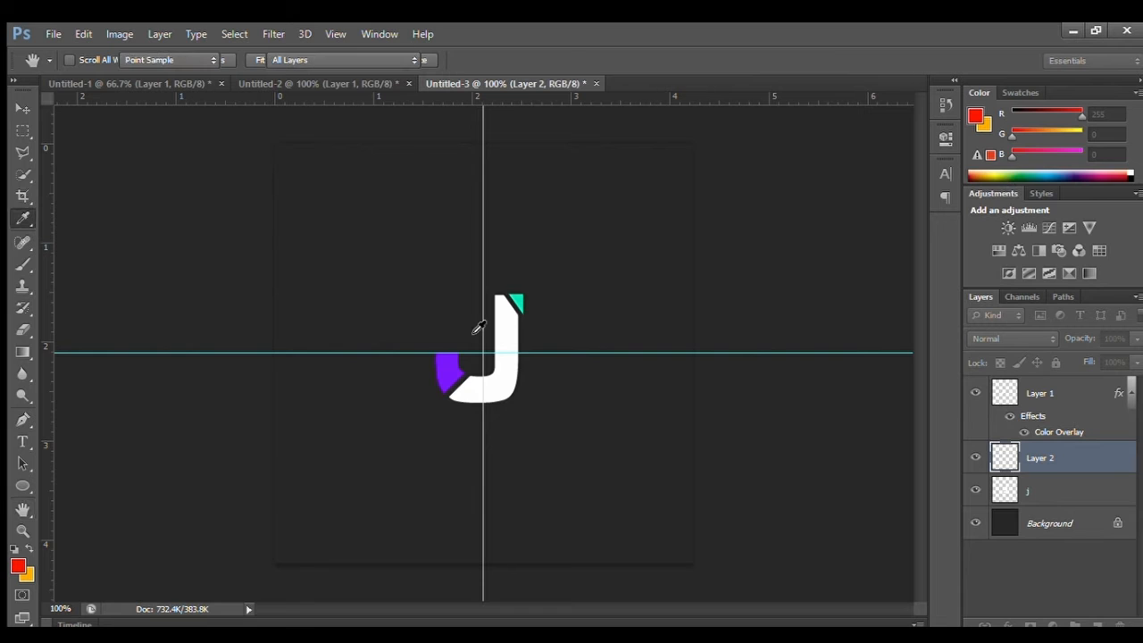
{"action": "key", "text": "Return"}
{"action": "key", "text": "Return"}
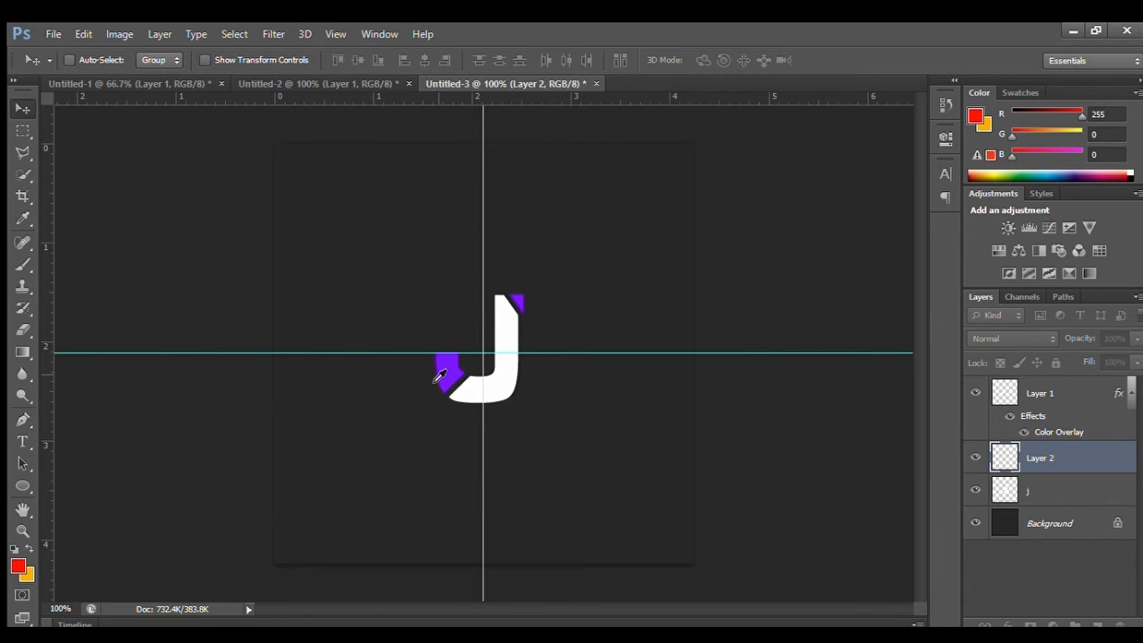
Cut the J's lower right outer curve to a new layer along a diagonal Polygonal Lasso edge and nudge it right.
{"action": "left_click", "coordinate": [22, 151]}
{"action": "left_click", "coordinate": [483, 408]}
{"action": "left_click", "coordinate": [529, 364]}
{"action": "left_click", "coordinate": [541, 426]}
{"action": "double_click", "coordinate": [499, 437]}
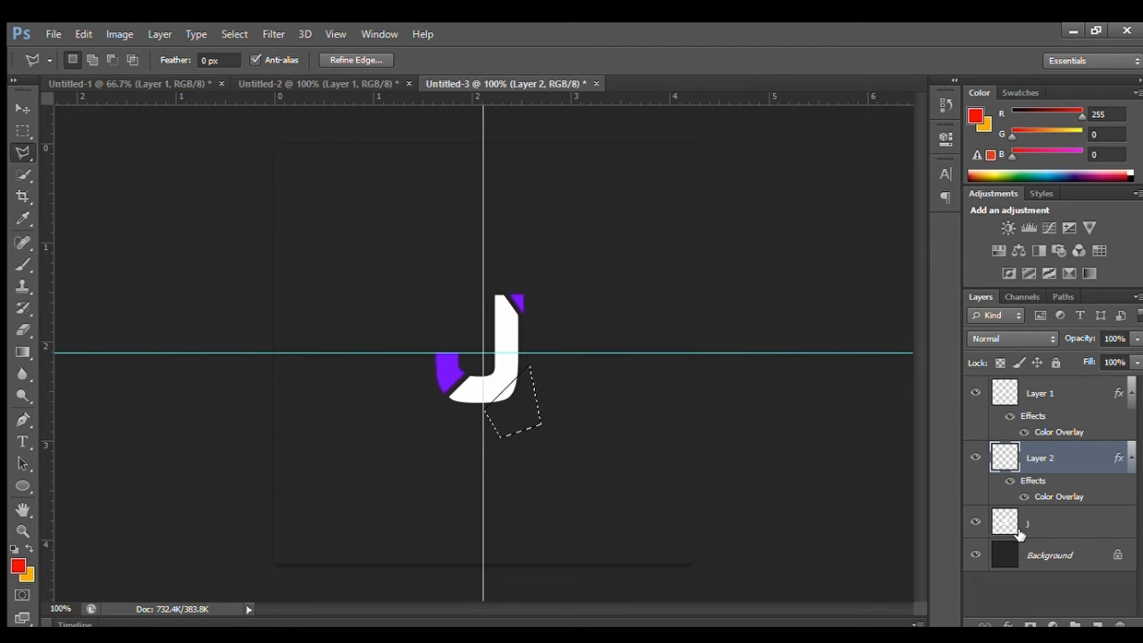
{"action": "key", "text": "alt+bracketleft"}
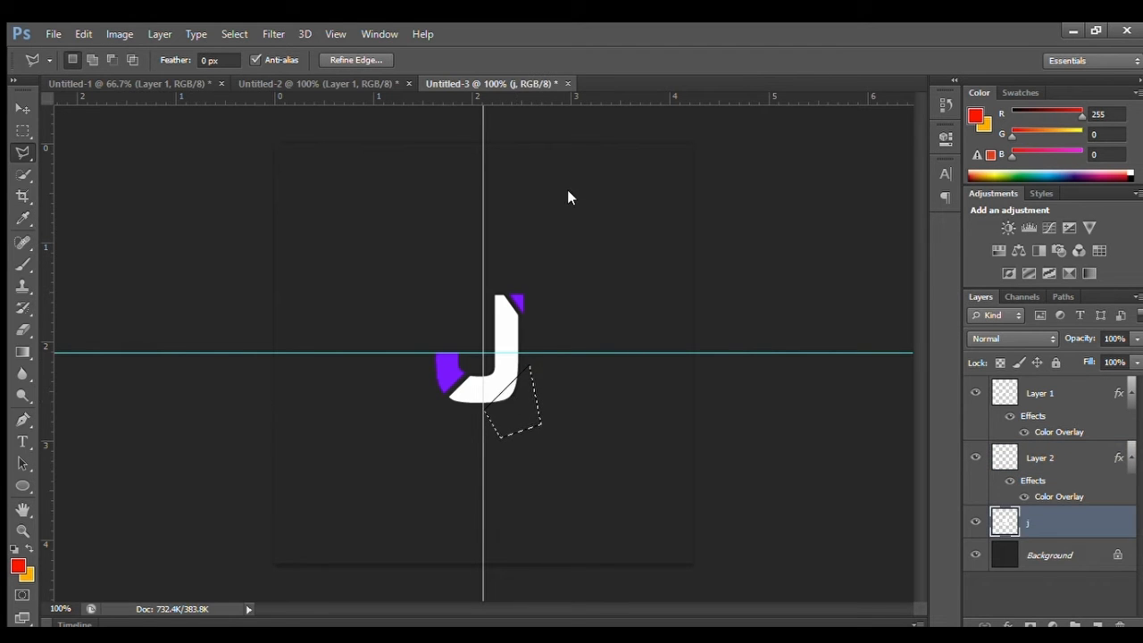
{"action": "key", "text": "ctrl+shift+j"}
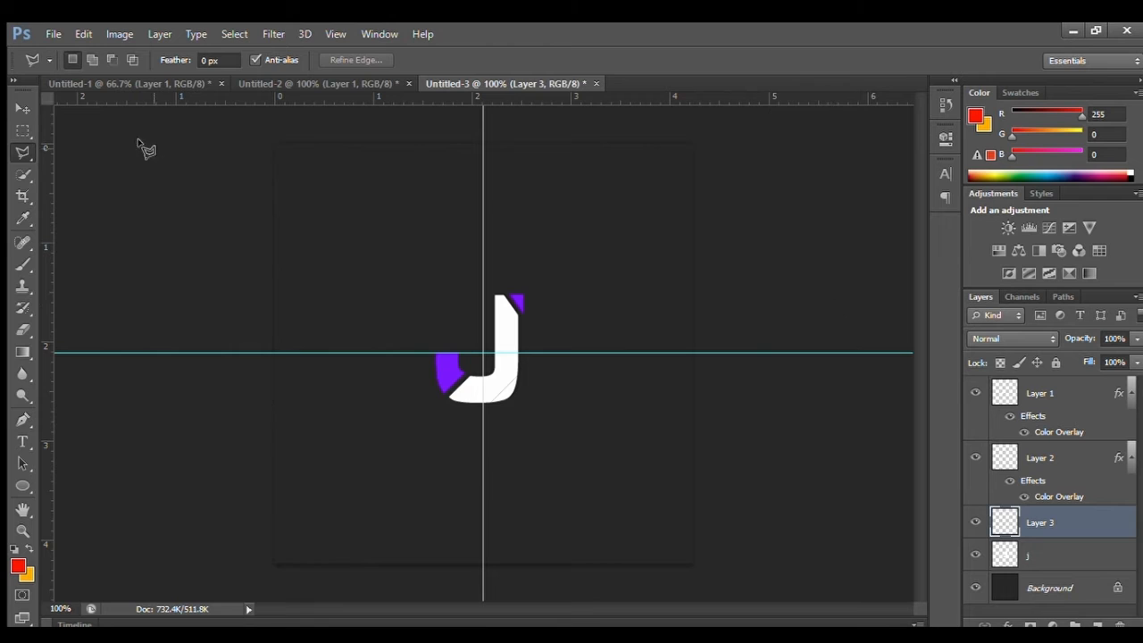
{"action": "left_click", "coordinate": [15, 105]}
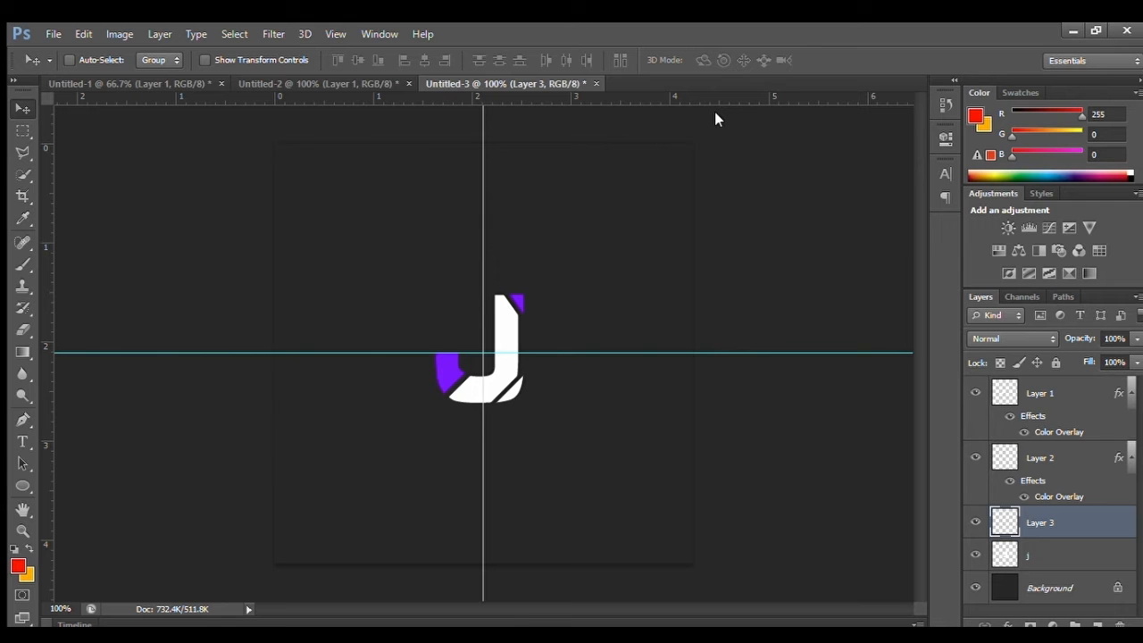
Give the lower right piece the hook end's purple as Color Overlay and nudge it further down and right.
{"action": "key", "text": "space"}
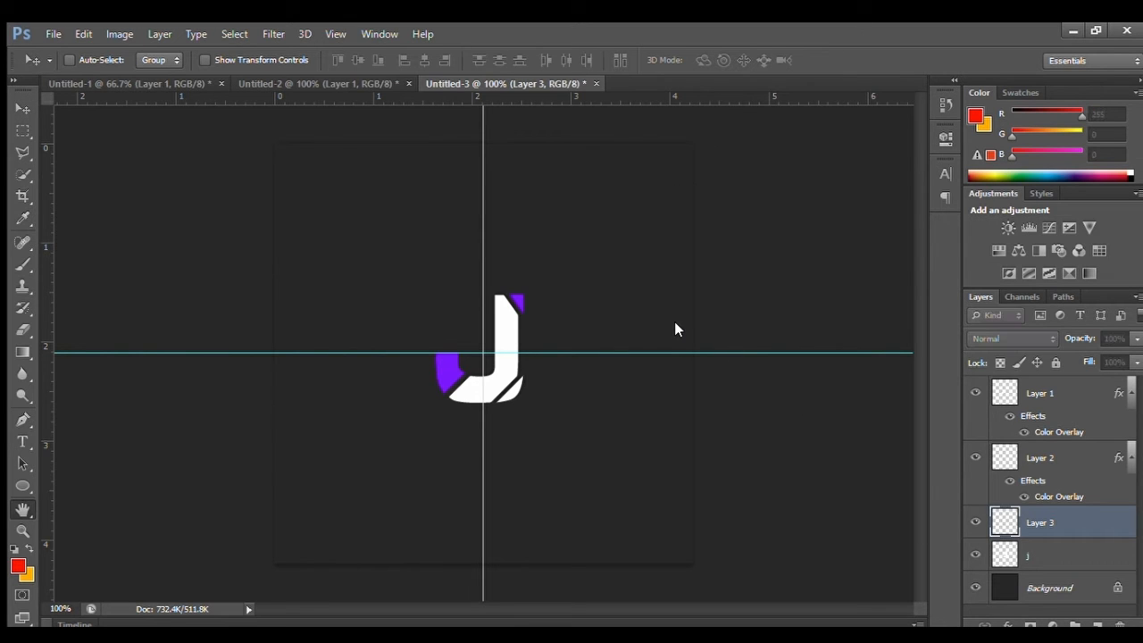
{"action": "left_click", "coordinate": [674, 322]}
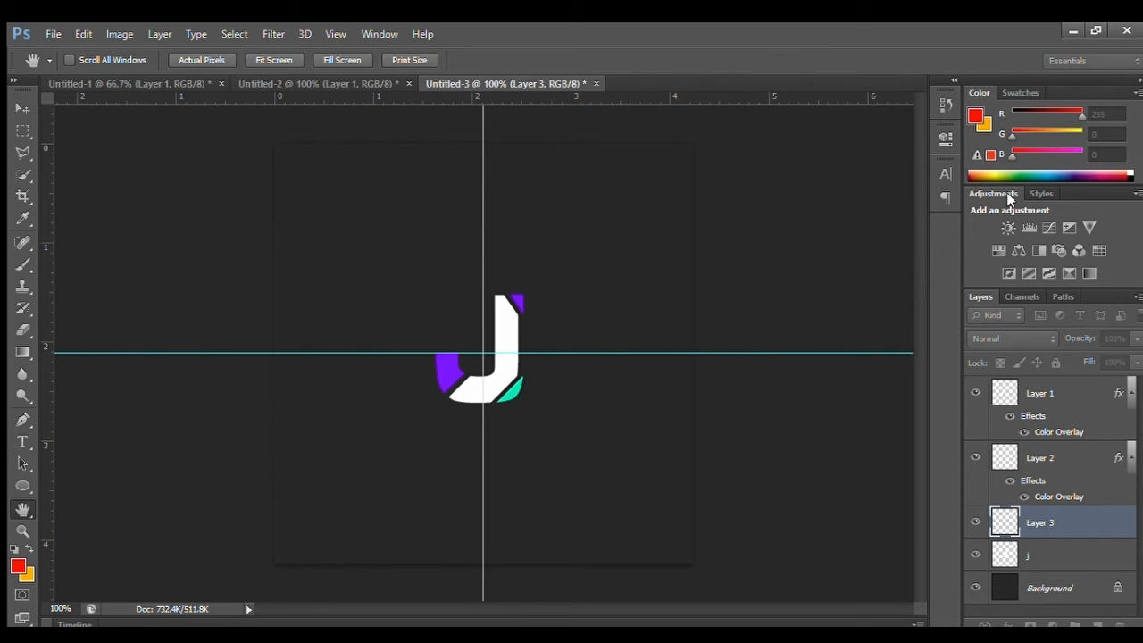
{"action": "key", "text": "i"}
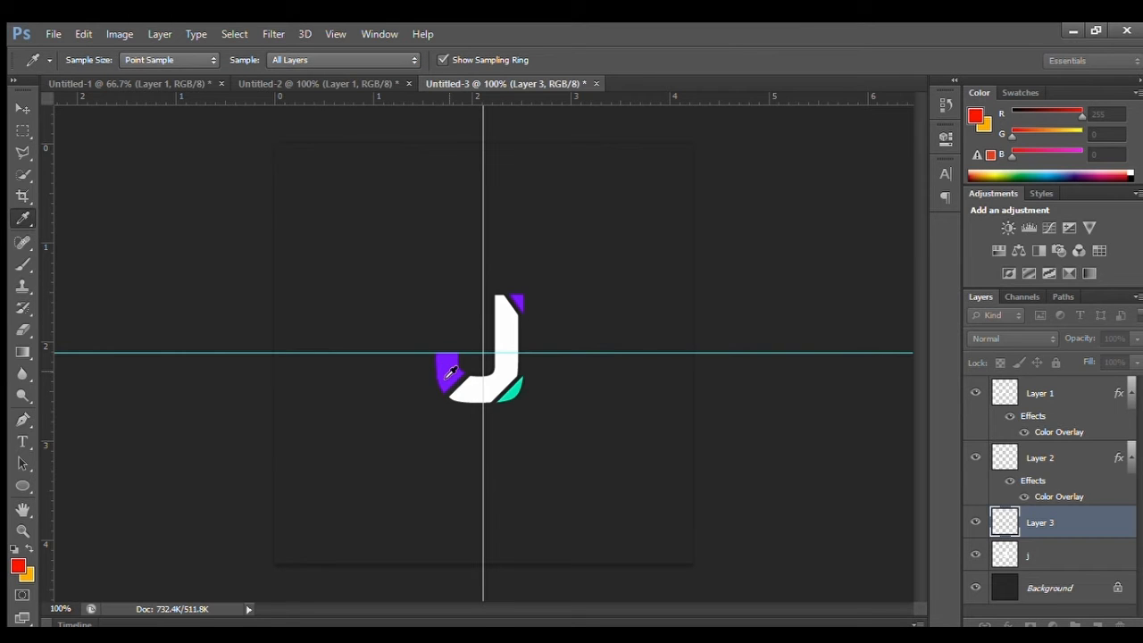
{"action": "left_click", "coordinate": [451, 370]}
{"action": "key", "text": "Return"}
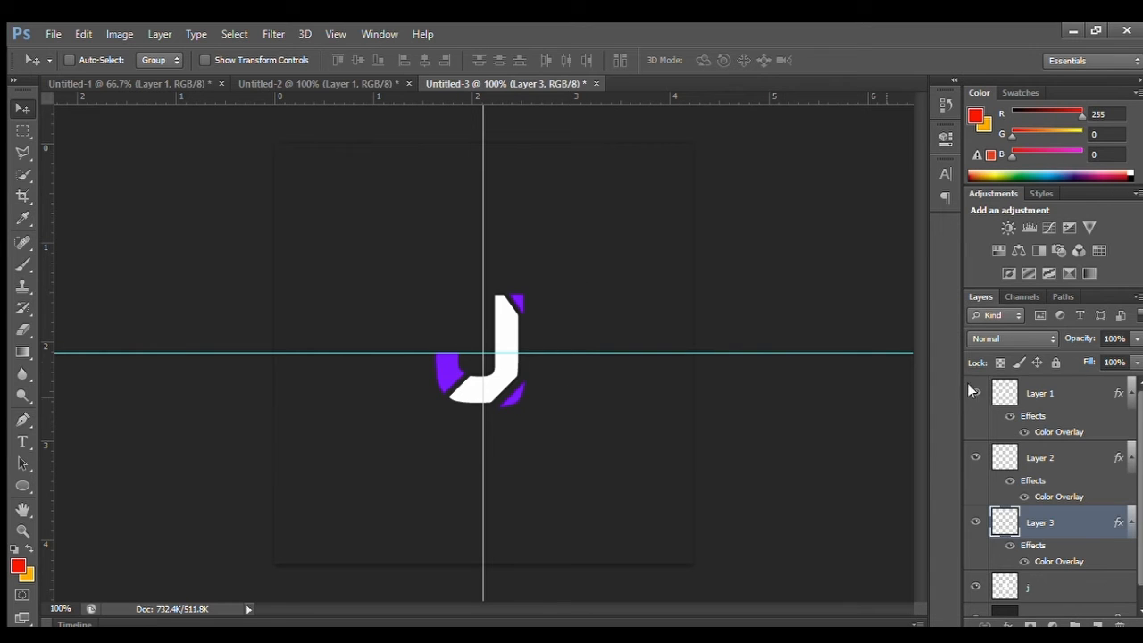
Widen the other gaps by nudging the purple top corner up and the purple hook end left.
{"action": "left_click", "coordinate": [1074, 457]}
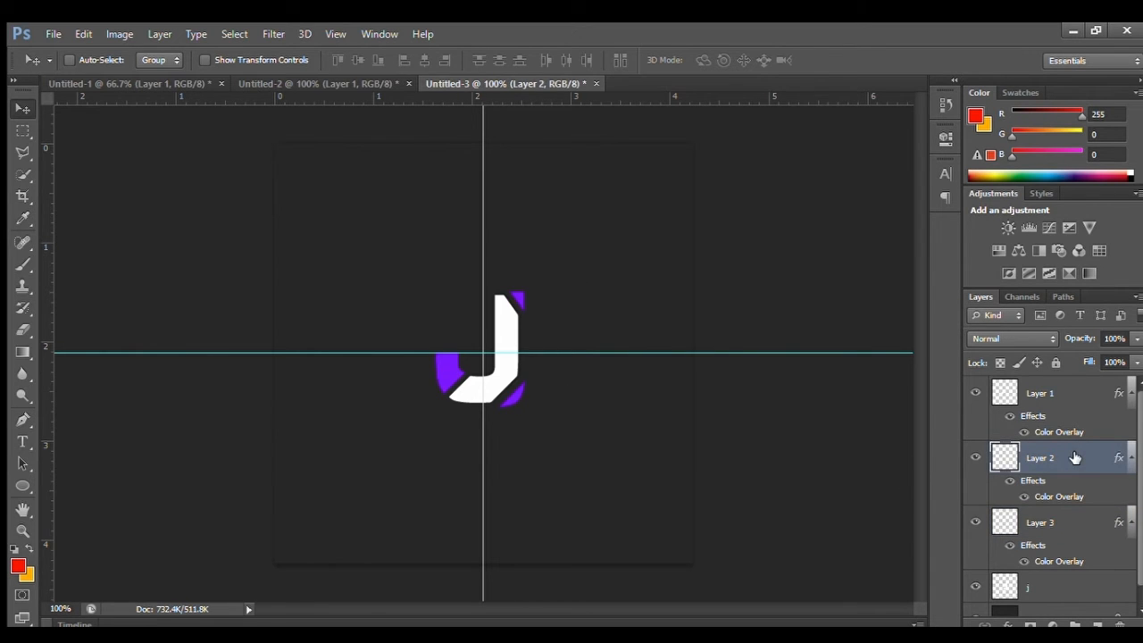
{"action": "left_click", "coordinate": [1077, 397]}
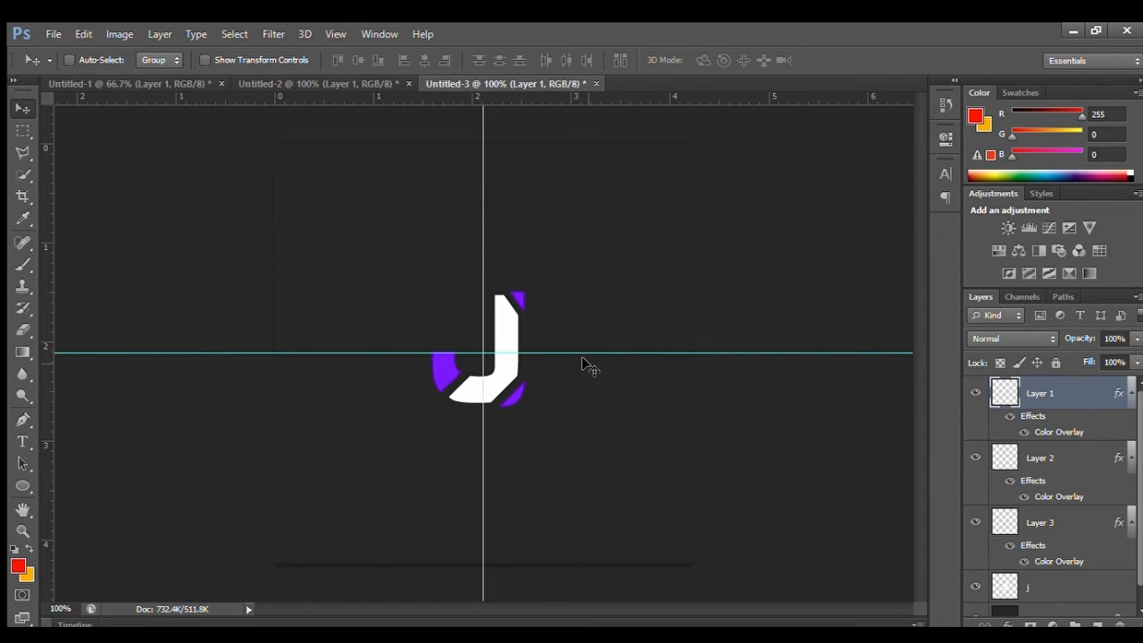
Select the J's stem above a diagonal edge at the bend with the Polygonal Lasso and cut it to a new layer.
{"action": "left_click", "coordinate": [1011, 587]}
{"action": "left_click", "coordinate": [23, 152]}
{"action": "left_click", "coordinate": [490, 344]}
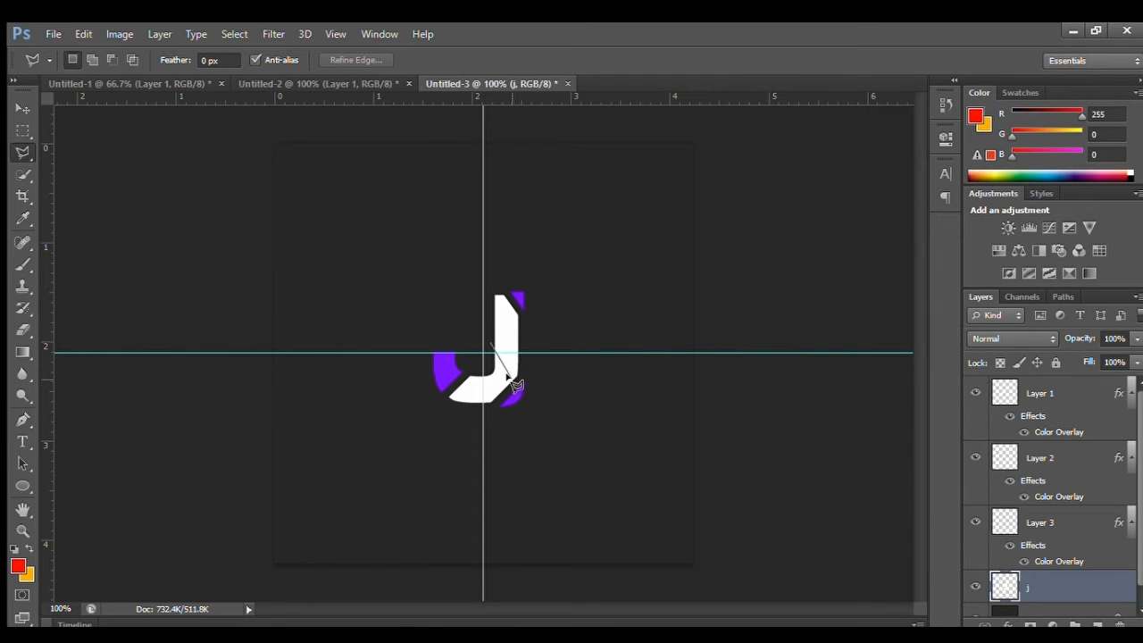
{"action": "left_click", "coordinate": [548, 376]}
{"action": "left_click", "coordinate": [527, 303]}
{"action": "left_click", "coordinate": [457, 240]}
{"action": "double_click", "coordinate": [464, 325]}
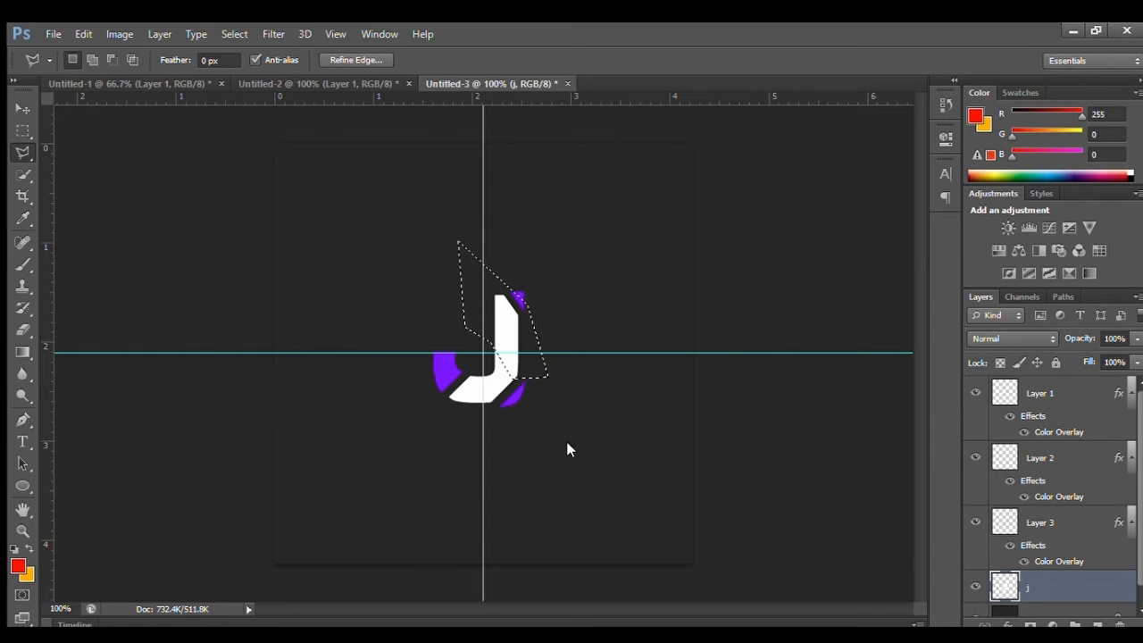
{"action": "key", "text": "ctrl+j"}
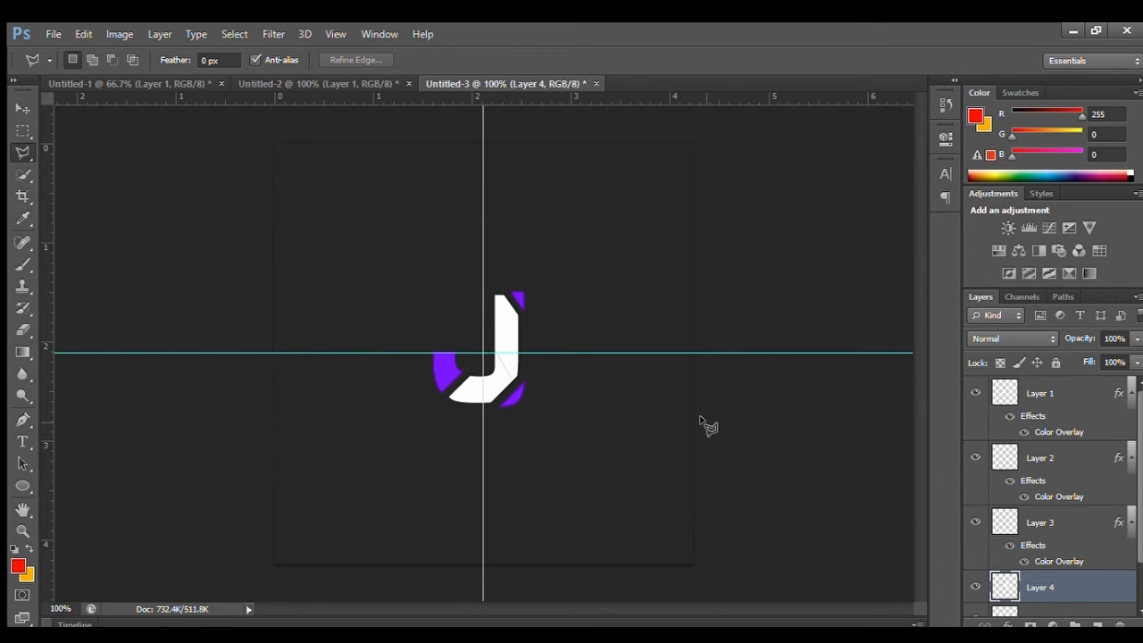
Nudge the cut stem up and right to open a diagonal gap, and readjust the purple hook end slightly to the right.
{"action": "left_click", "coordinate": [19, 108]}
{"action": "key", "text": "Right"}
{"action": "key", "text": "Right"}
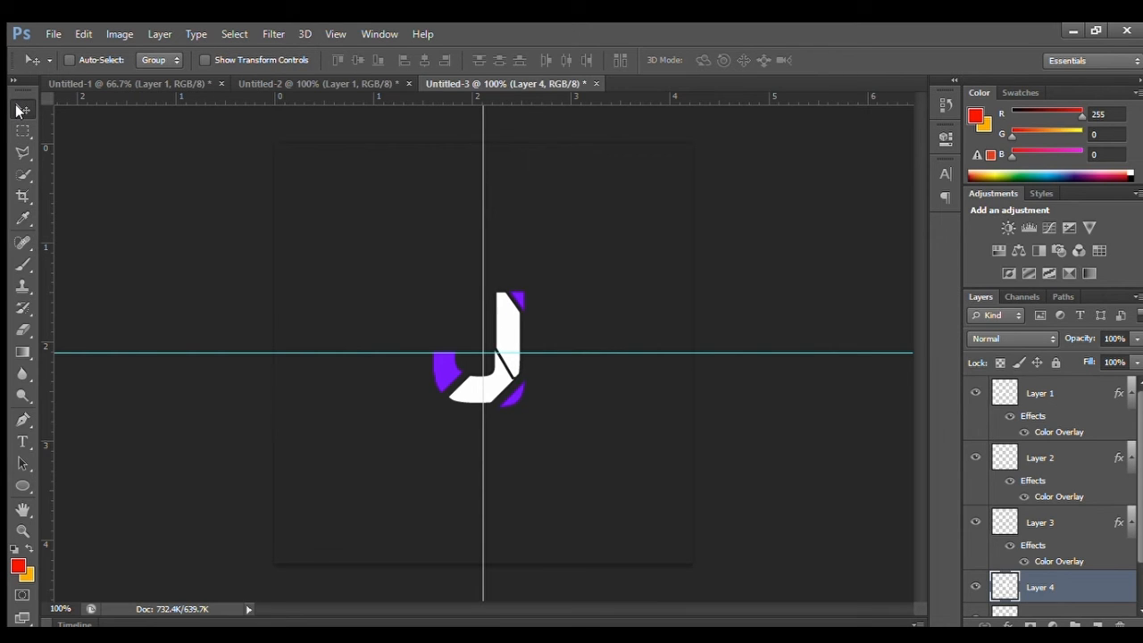
{"action": "key", "text": "Right"}
{"action": "key", "text": "Right"}
{"action": "key", "text": "Right"}
{"action": "left_click", "coordinate": [1063, 389]}
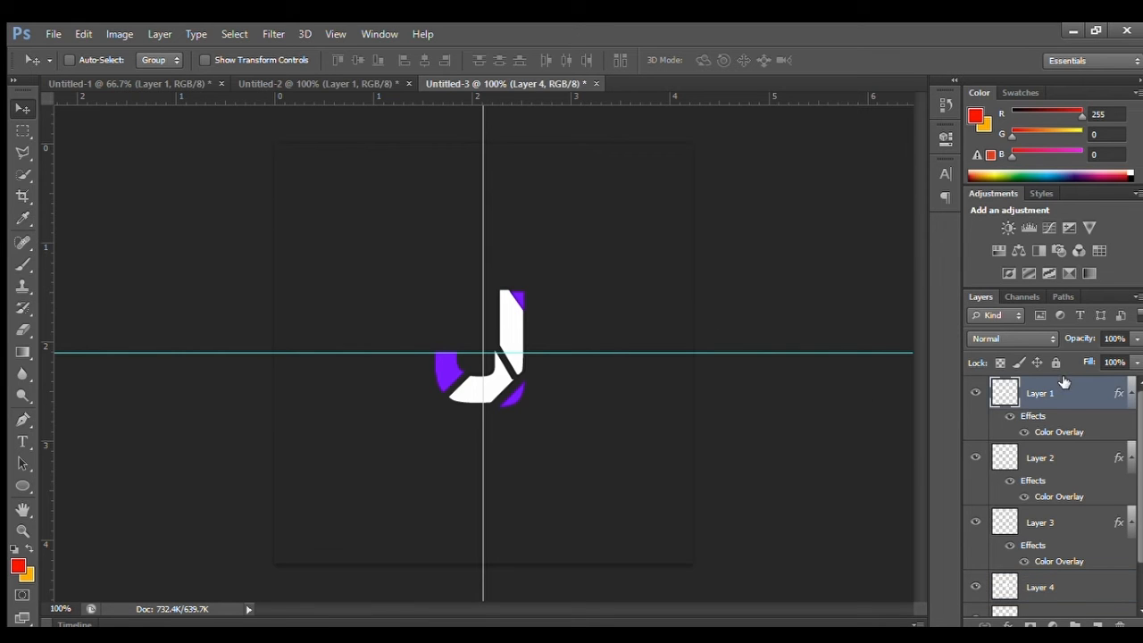
{"action": "left_click", "coordinate": [1071, 459]}
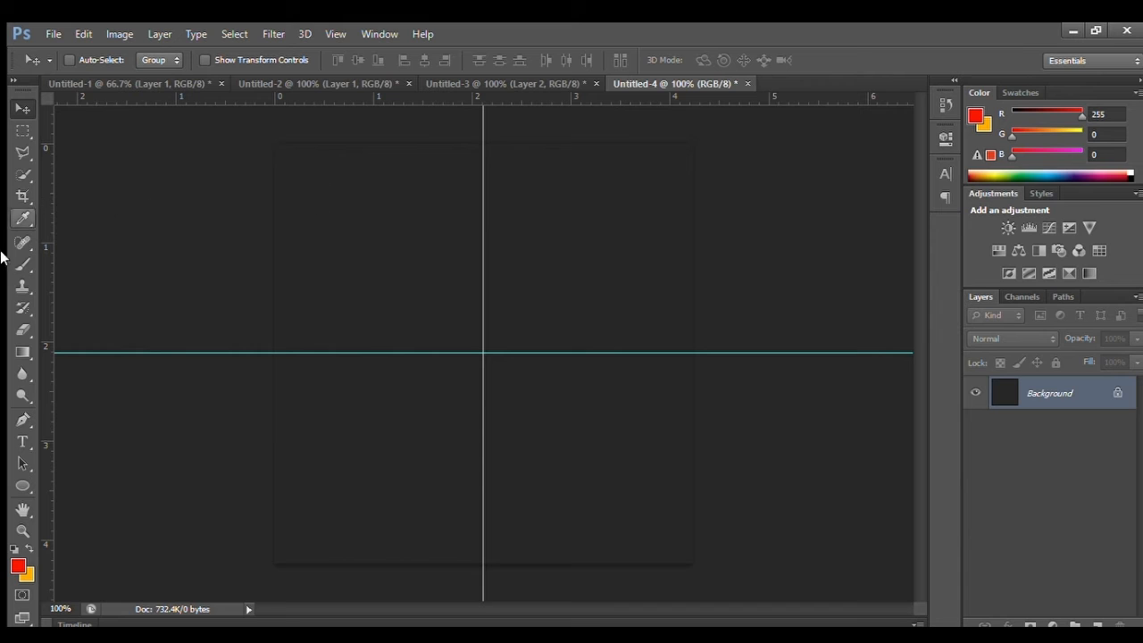
Add a white 30 pt letter R as text in the new document and set its font to Equalize.
{"action": "left_click", "coordinate": [20, 444]}
{"action": "left_click_drag", "start_coordinate": [350, 199], "coordinate": [475, 366]}
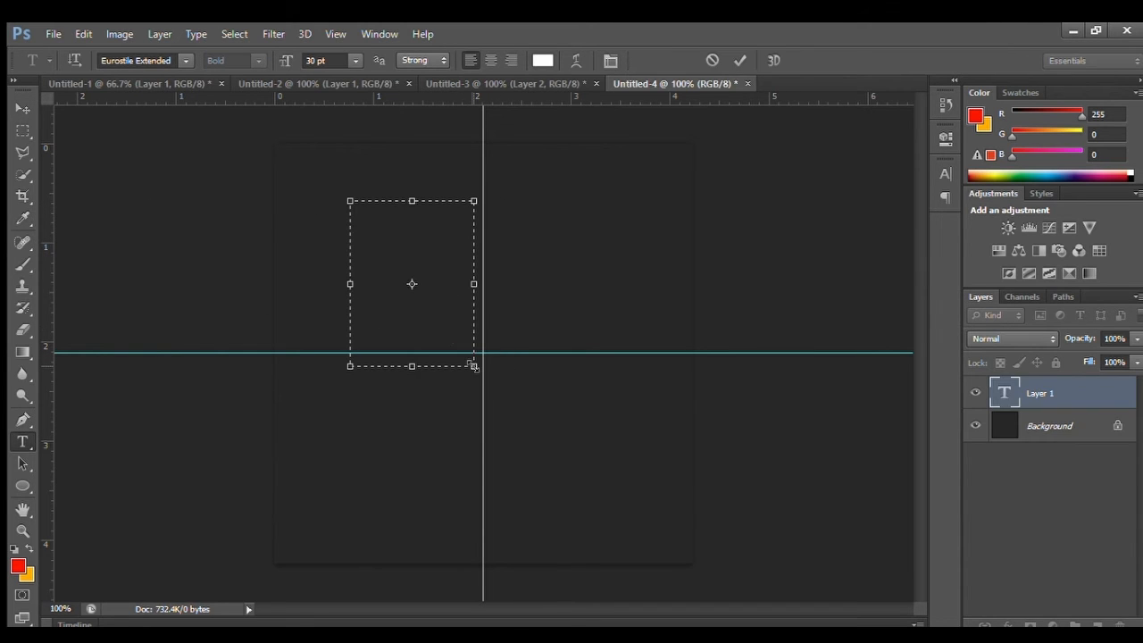
{"action": "type", "text": "R"}
{"action": "left_click_drag", "start_coordinate": [466, 219], "coordinate": [281, 210]}
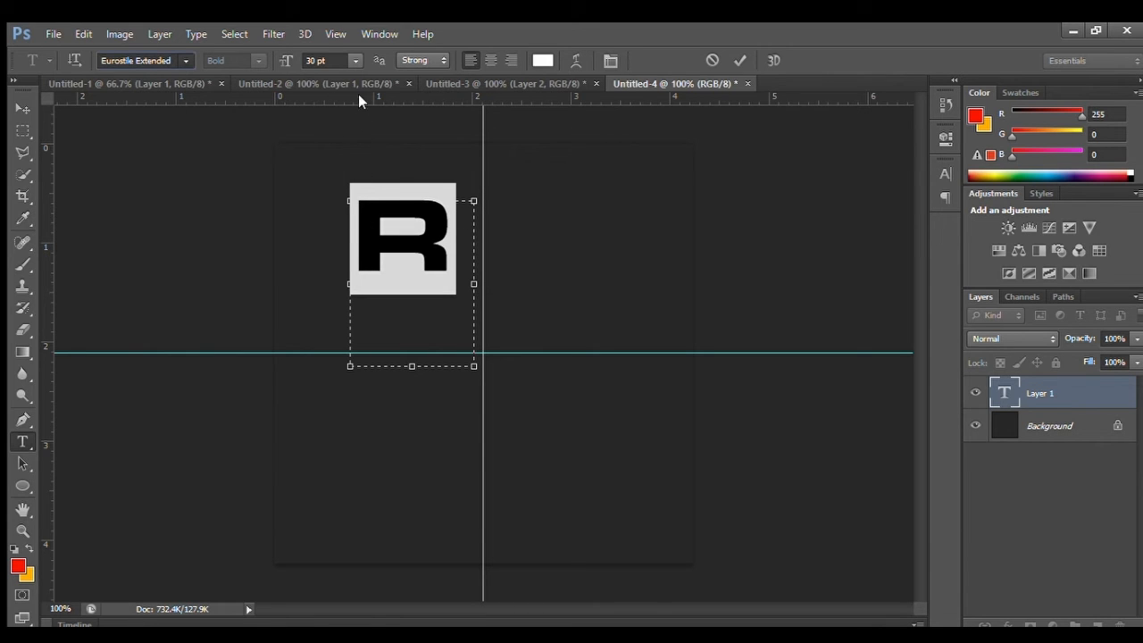
{"action": "key", "text": "Up"}
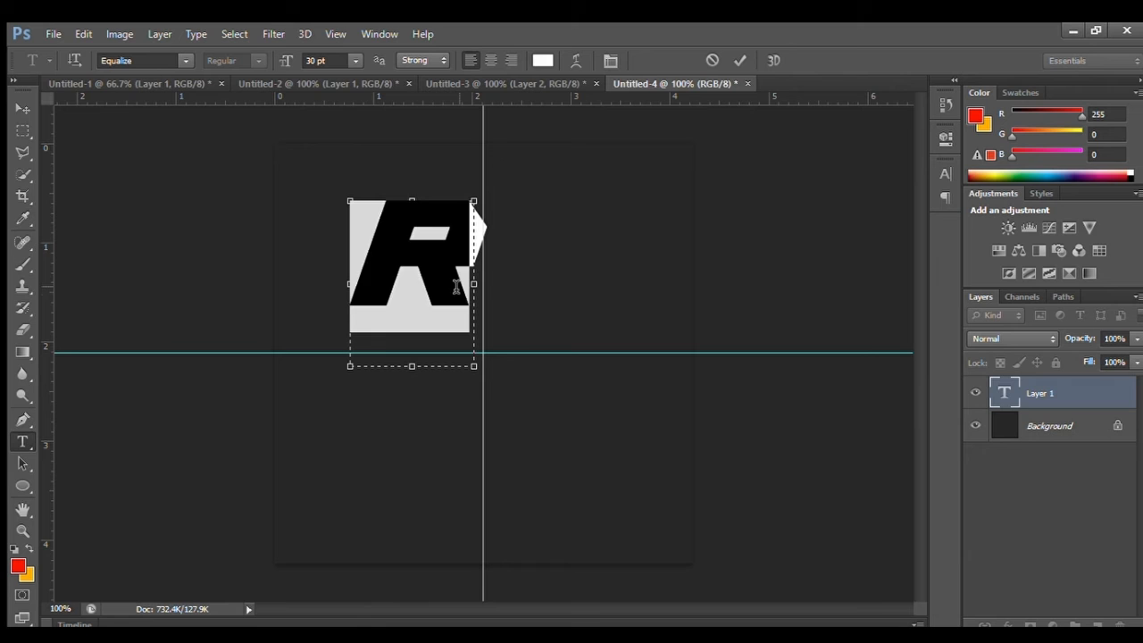
{"action": "left_click", "coordinate": [456, 302]}
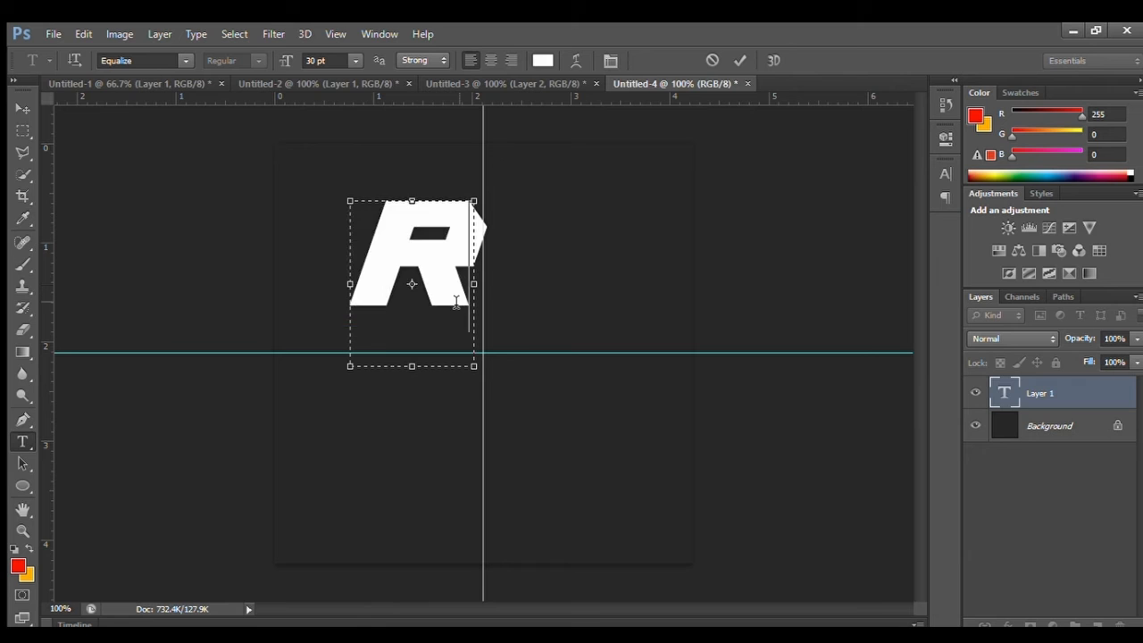
Rasterize the R and move it so its bounding box is centred on the guides, with transform controls shown.
{"action": "left_click", "coordinate": [22, 108]}
{"action": "left_click_drag", "start_coordinate": [425, 271], "coordinate": [484, 343]}
{"action": "left_click", "coordinate": [205, 60]}
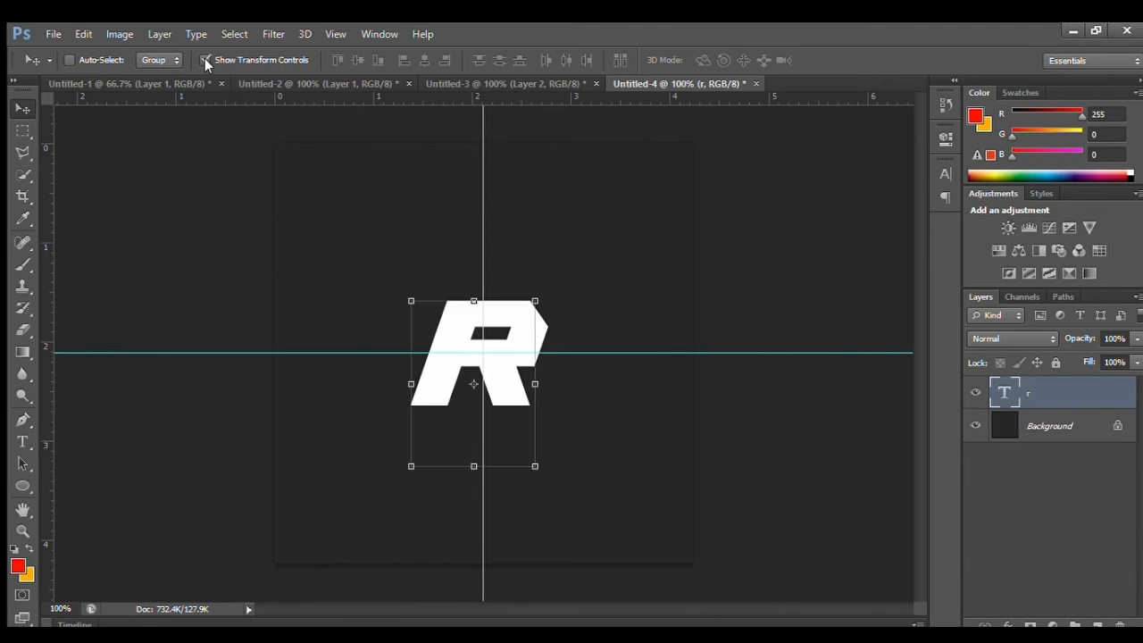
{"action": "left_click", "coordinate": [22, 423]}
{"action": "left_click", "coordinate": [22, 108]}
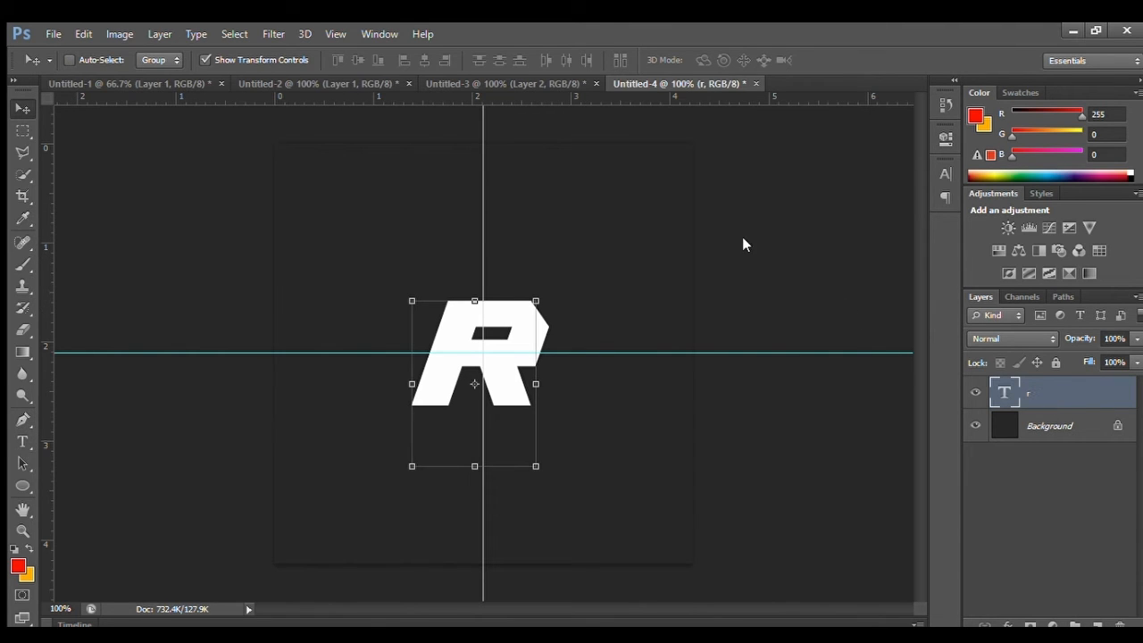
{"action": "left_click_drag", "start_coordinate": [531, 352], "coordinate": [539, 352]}
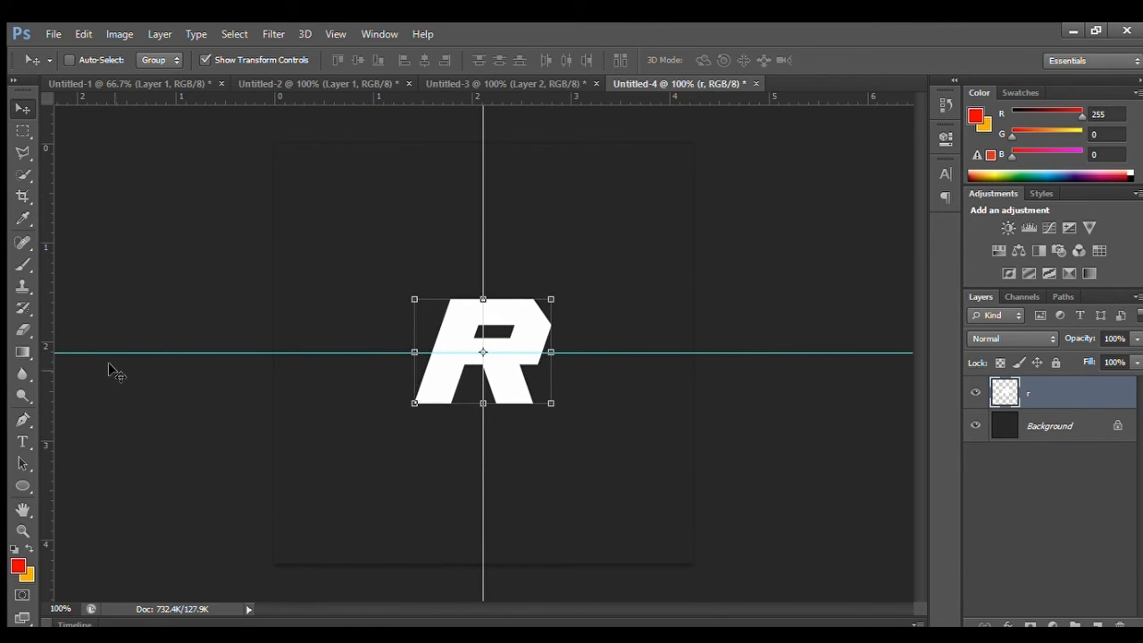
Stretch the R to about 122% height, narrow it slightly, and realign it to the guides with transform controls hidden.
{"action": "left_click", "coordinate": [206, 60]}
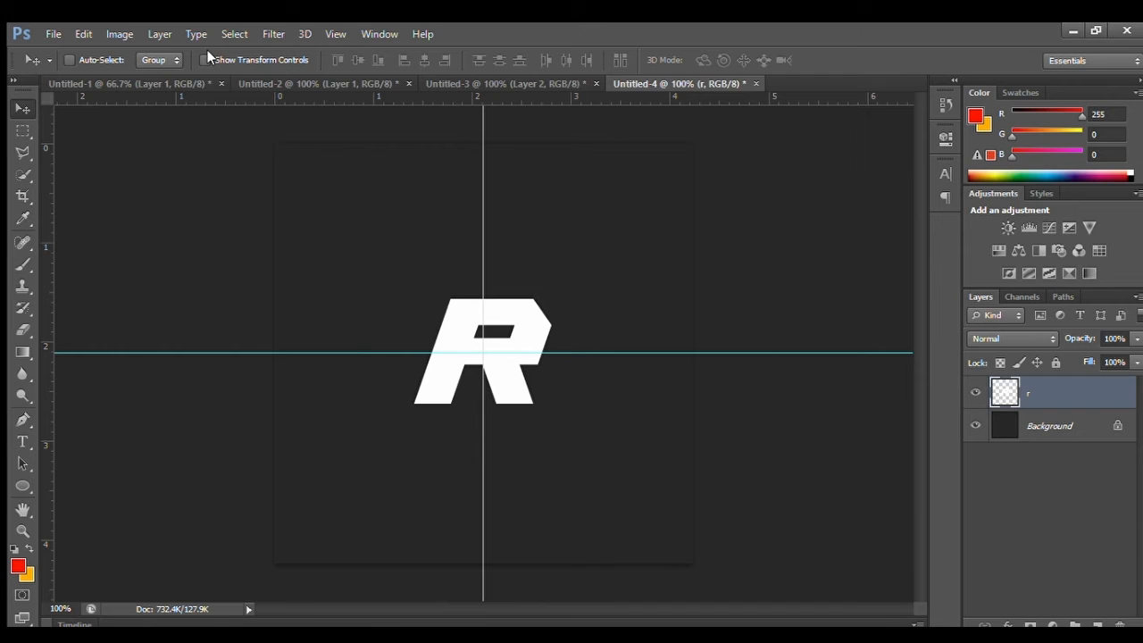
{"action": "key", "text": "ctrl+t"}
{"action": "left_click_drag", "start_coordinate": [483, 298], "coordinate": [483, 283]}
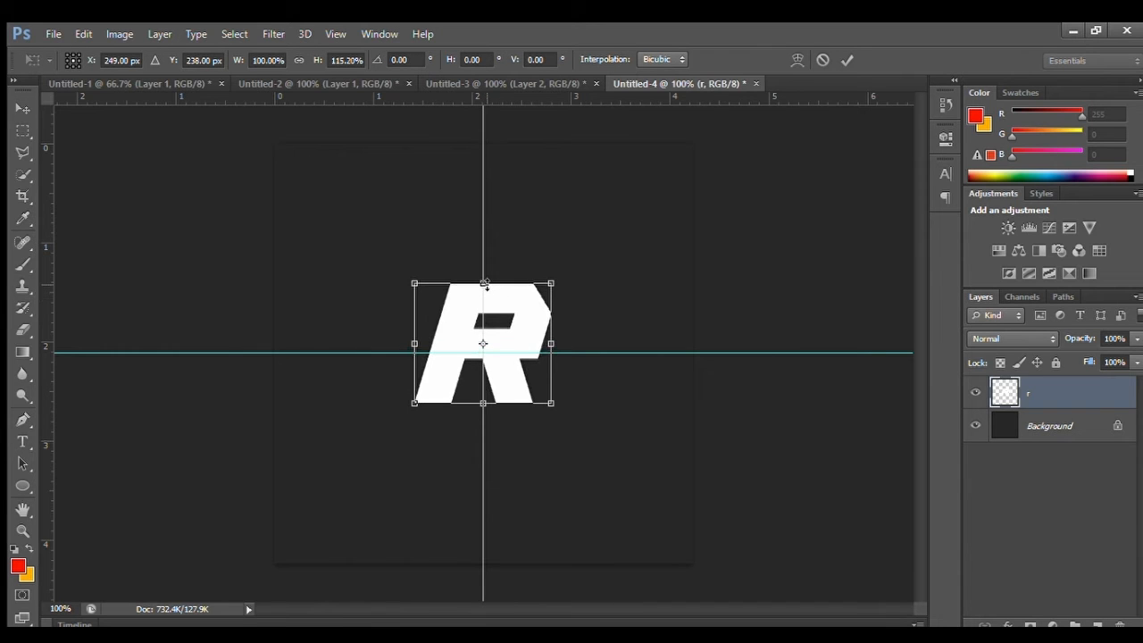
{"action": "left_click_drag", "start_coordinate": [482, 403], "coordinate": [482, 409]}
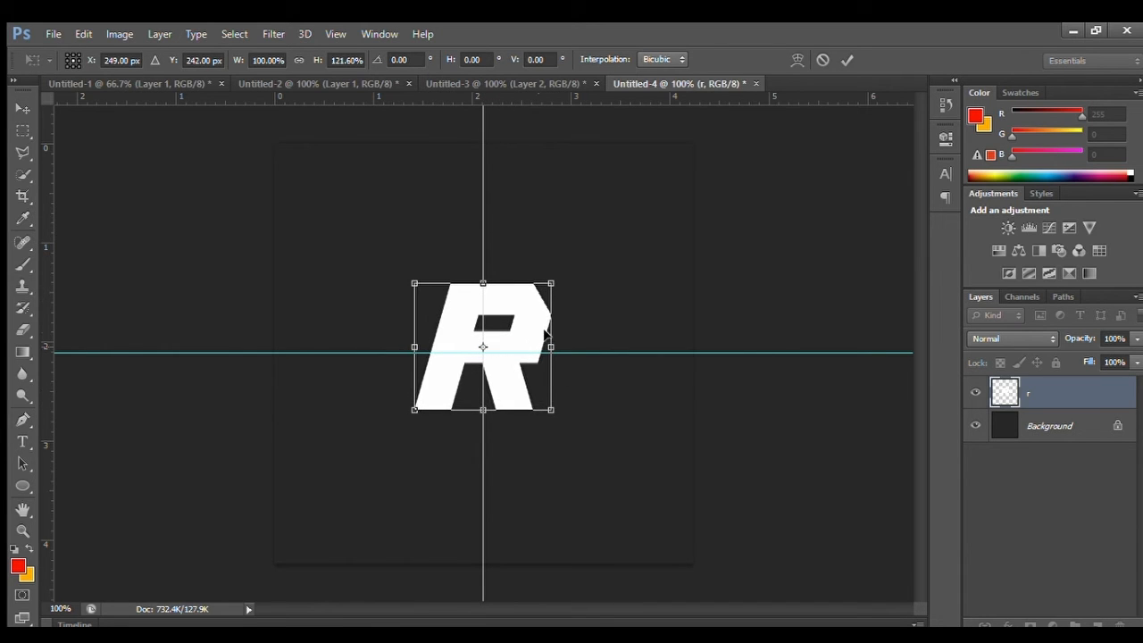
{"action": "mouse_move", "coordinate": [550, 347]}
{"action": "left_mouse_down"}
{"action": "mouse_move", "coordinate": [532, 346]}
{"action": "mouse_move", "coordinate": [550, 348]}
{"action": "left_mouse_up"}
{"action": "key", "text": "Return"}
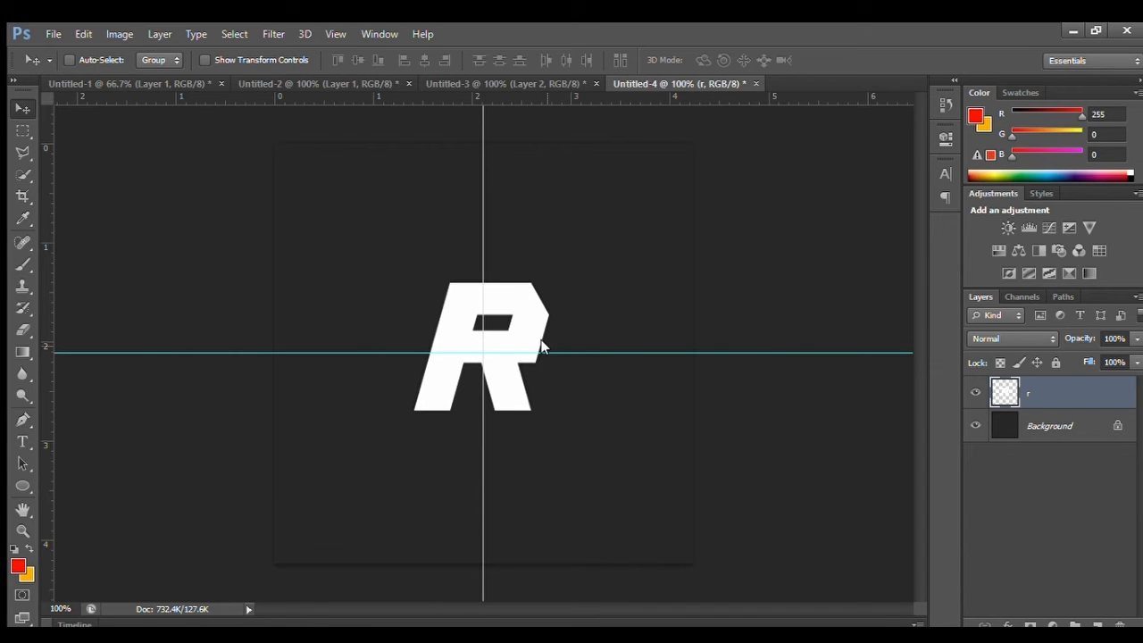
{"action": "left_click", "coordinate": [206, 60]}
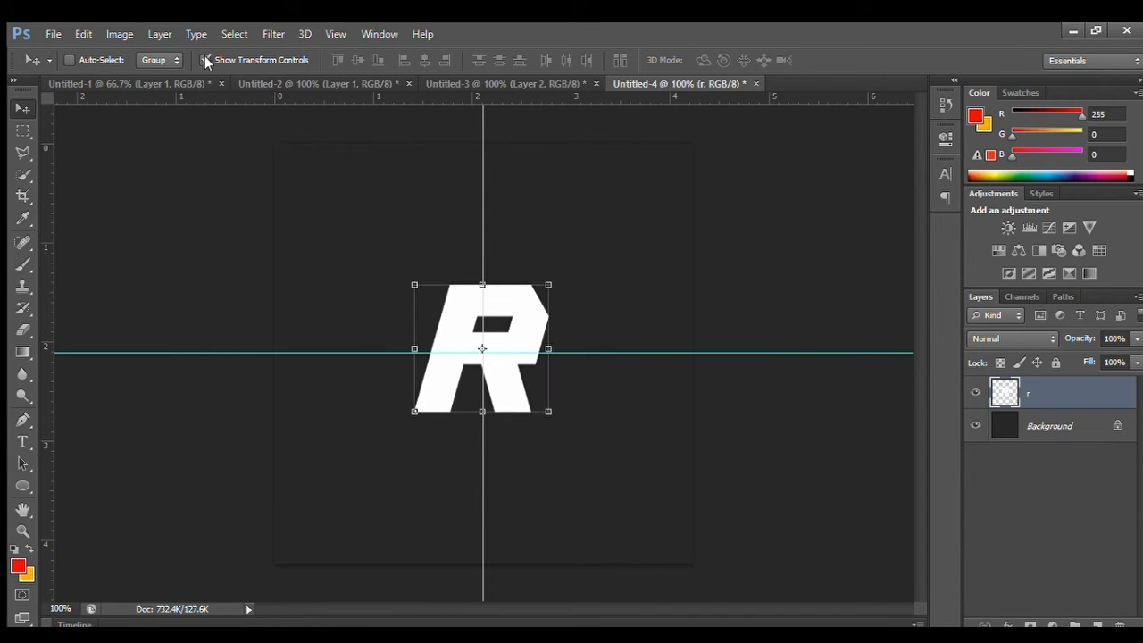
{"action": "left_click", "coordinate": [205, 60]}
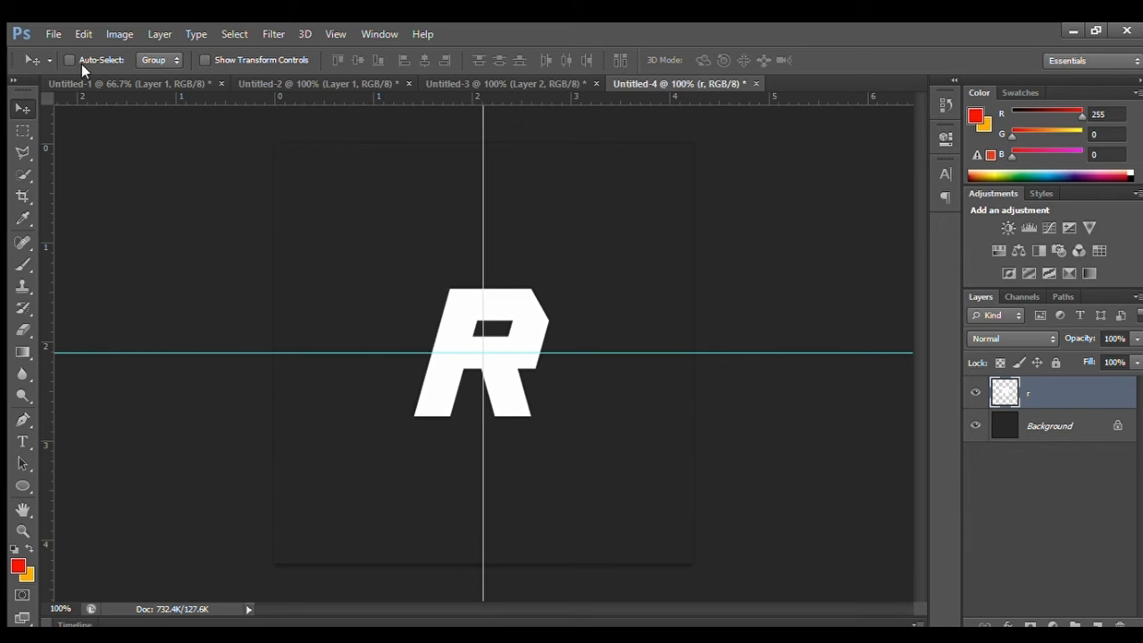
Select the lower end of the R's left leg below a diagonal edge with the Polygonal Lasso and cut it to a new layer.
{"action": "left_click", "coordinate": [23, 152]}
{"action": "left_click", "coordinate": [451, 415]}
{"action": "left_click", "coordinate": [400, 366]}
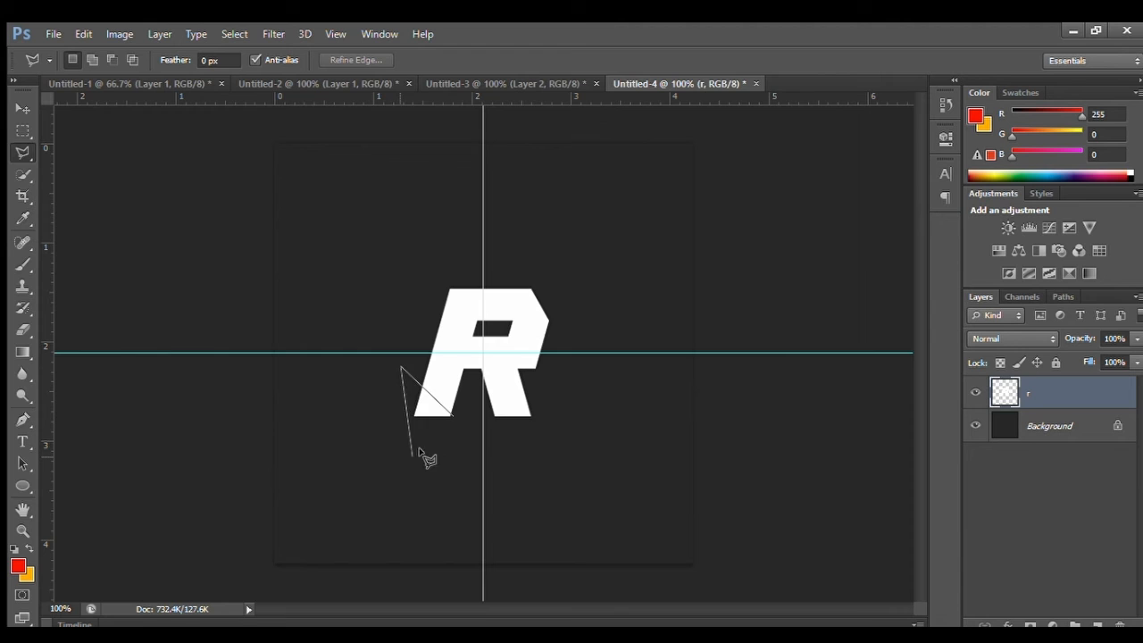
{"action": "left_click", "coordinate": [396, 453]}
{"action": "double_click", "coordinate": [454, 438]}
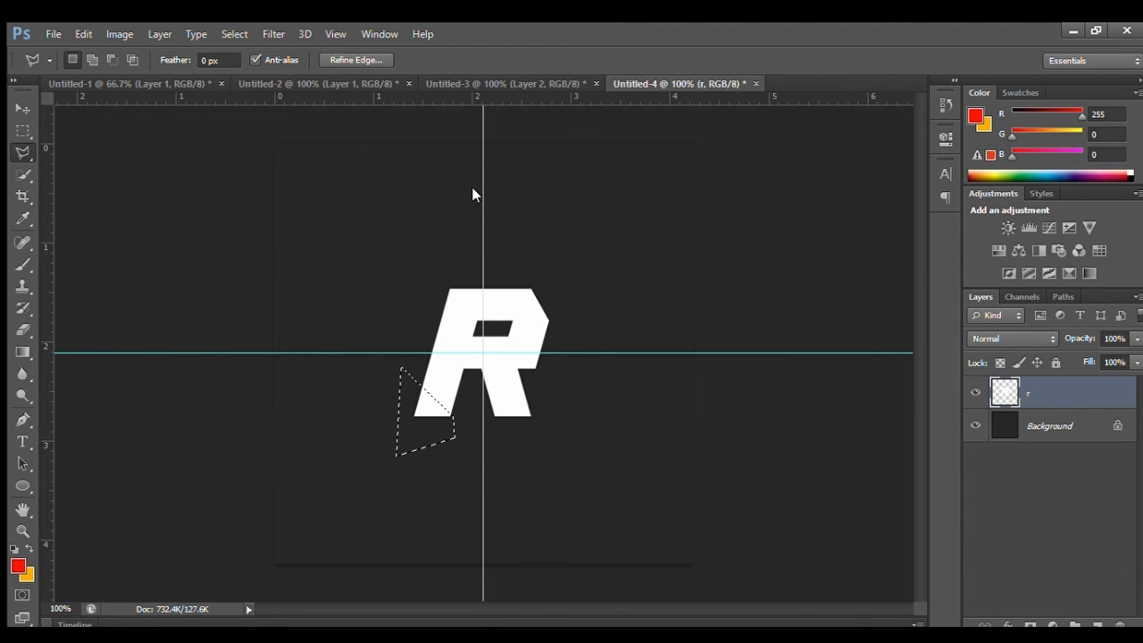
{"action": "key", "text": "ctrl+shift+j"}
Nudge the cut leg end down and slightly left to open a diagonal gap.
{"action": "left_click", "coordinate": [14, 108]}
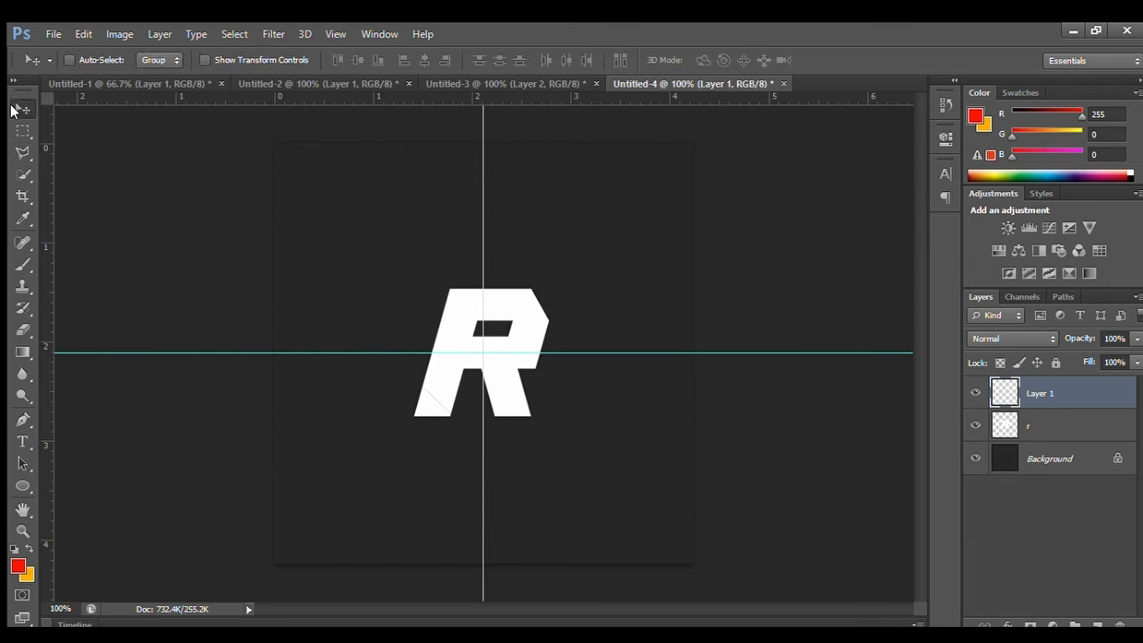
{"action": "key", "text": "Down"}
{"action": "key", "text": "Down"}
{"action": "key", "text": "Down"}
{"action": "key", "text": "Down"}
{"action": "key", "text": "Left"}
{"action": "key", "text": "Left"}
Try to outline the lower outer corner of the R's bowl with the Polygonal Lasso and activate the r layer.
{"action": "key", "text": "l"}
{"action": "left_click", "coordinate": [518, 369]}
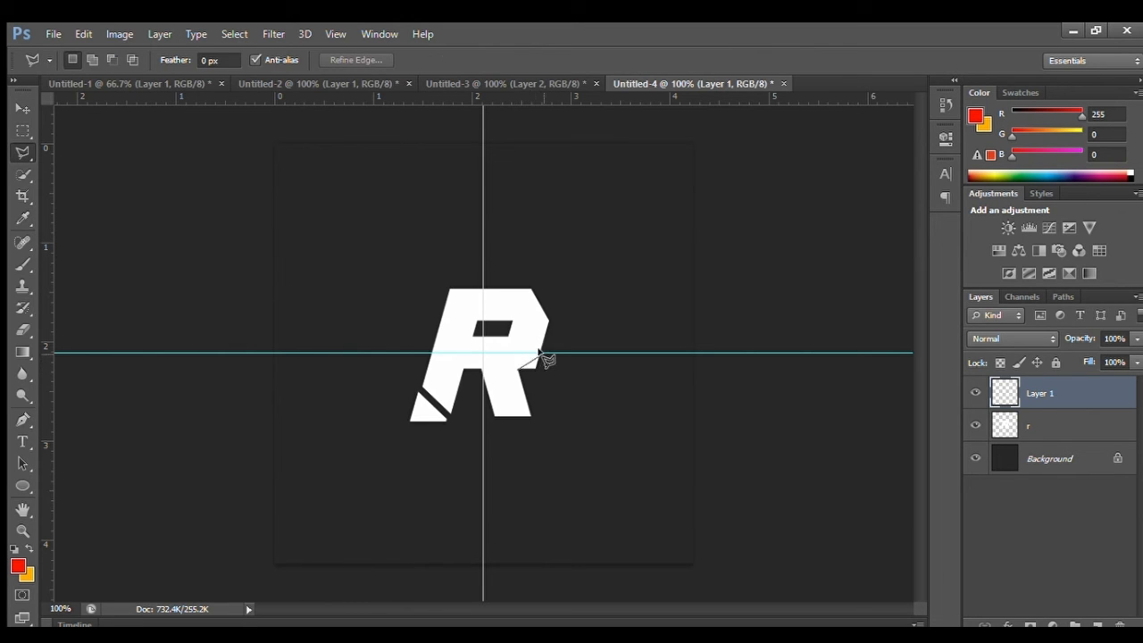
{"action": "left_click", "coordinate": [540, 354]}
{"action": "left_click", "coordinate": [546, 388]}
{"action": "left_click", "coordinate": [517, 368]}
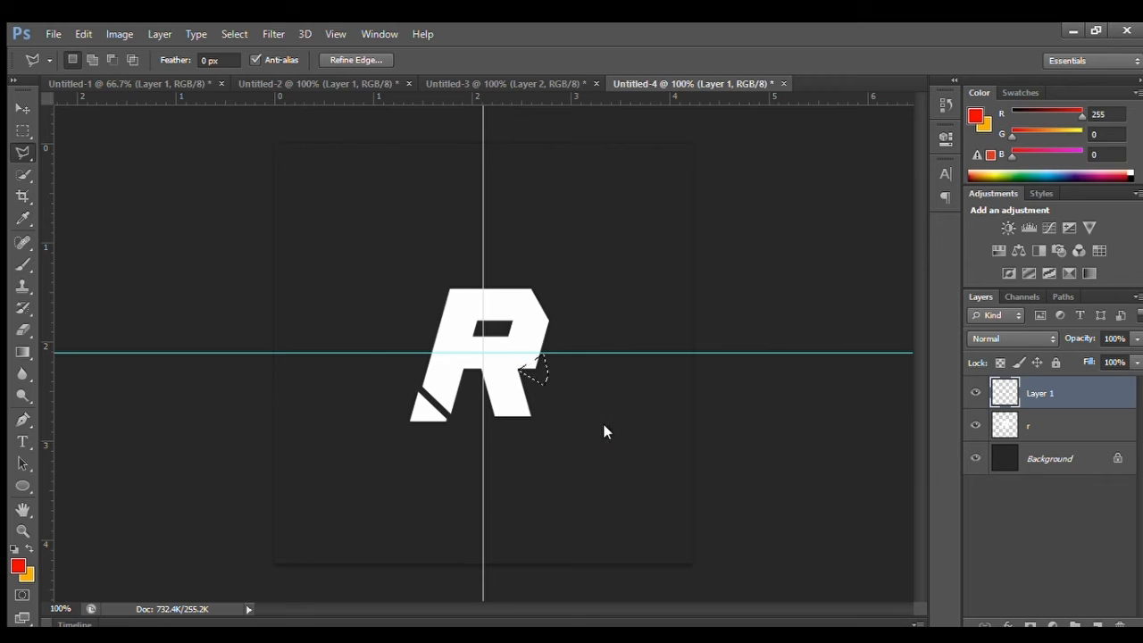
{"action": "key", "text": "alt+bracketleft"}
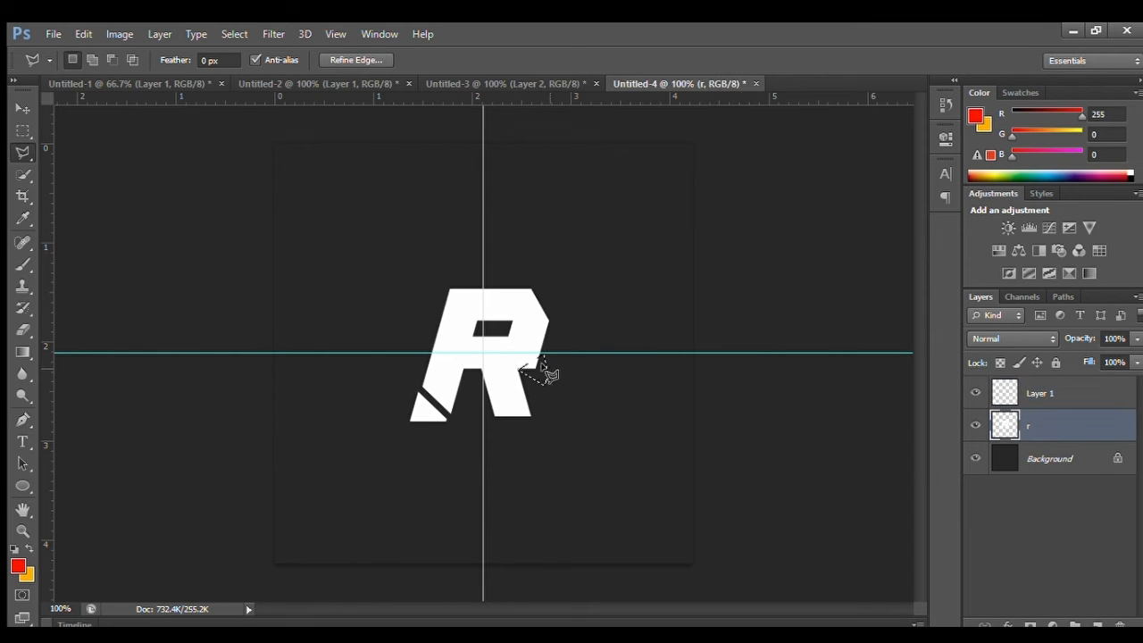
{"action": "scroll", "coordinate": [518, 416], "scroll_direction": "up", "scroll_amount": 2}
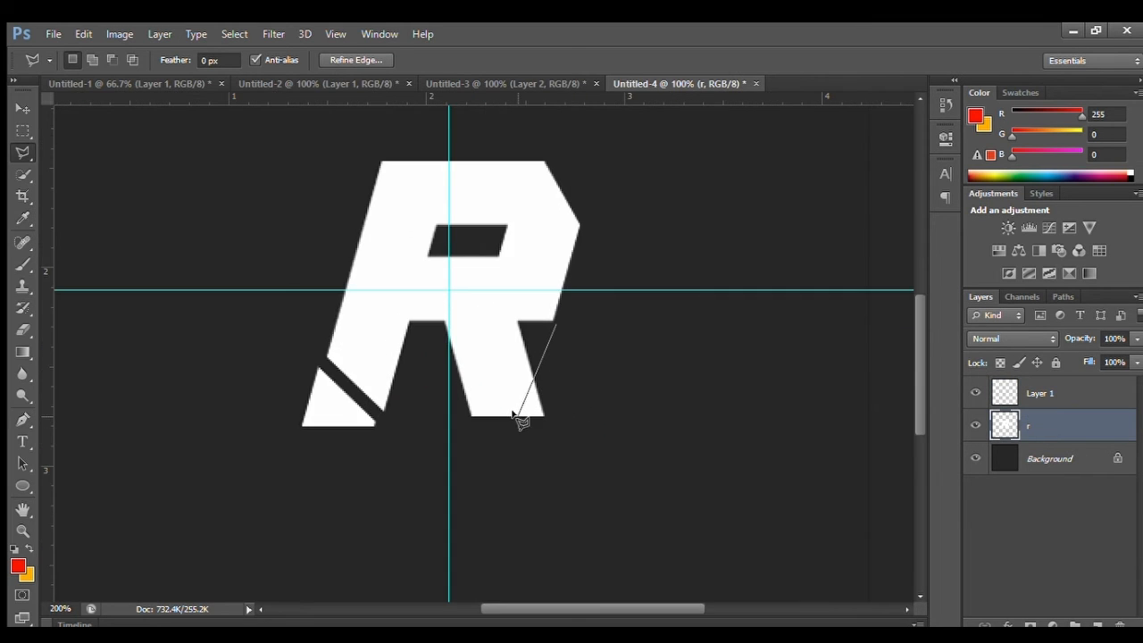
Try to reselect the bowl's lower corner along a diagonal edge and cut it from the r layer to a new layer.
{"action": "key", "text": "alt+bracketright"}
{"action": "left_click", "coordinate": [561, 293]}
{"action": "left_click", "coordinate": [578, 332]}
{"action": "left_click", "coordinate": [572, 354]}
{"action": "double_click", "coordinate": [520, 321]}
{"action": "key", "text": "alt+bracketleft"}
{"action": "key", "text": "ctrl+j"}
Toggle the visibility of the cut corner's layer to check it and try nudging the piece down.
{"action": "left_click", "coordinate": [623, 437]}
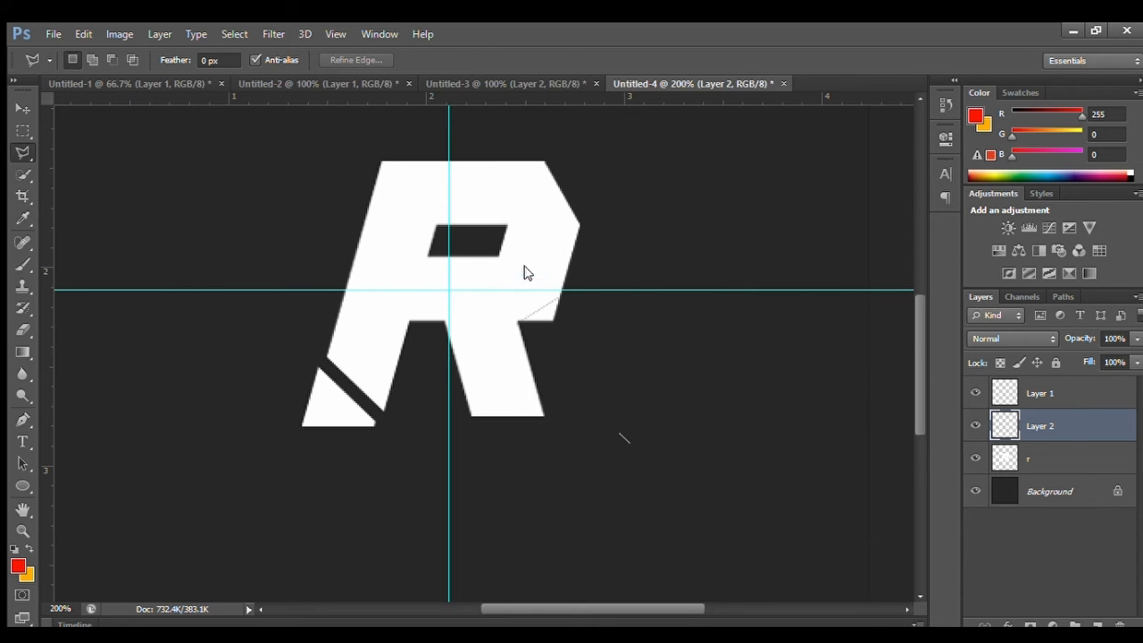
{"action": "left_click", "coordinate": [974, 427]}
{"action": "left_click", "coordinate": [974, 428]}
{"action": "left_click", "coordinate": [12, 111]}
{"action": "key", "text": "Down"}
{"action": "key", "text": "Down"}
{"action": "key", "text": "Down"}
Undo the bowl corner cut and its move, and clear the remaining selection.
{"action": "key", "text": "ctrl+alt+z"}
{"action": "key", "text": "ctrl+alt+z"}
{"action": "key", "text": "ctrl+alt+z"}
{"action": "key", "text": "ctrl+alt+z"}
{"action": "key", "text": "ctrl+alt+z"}
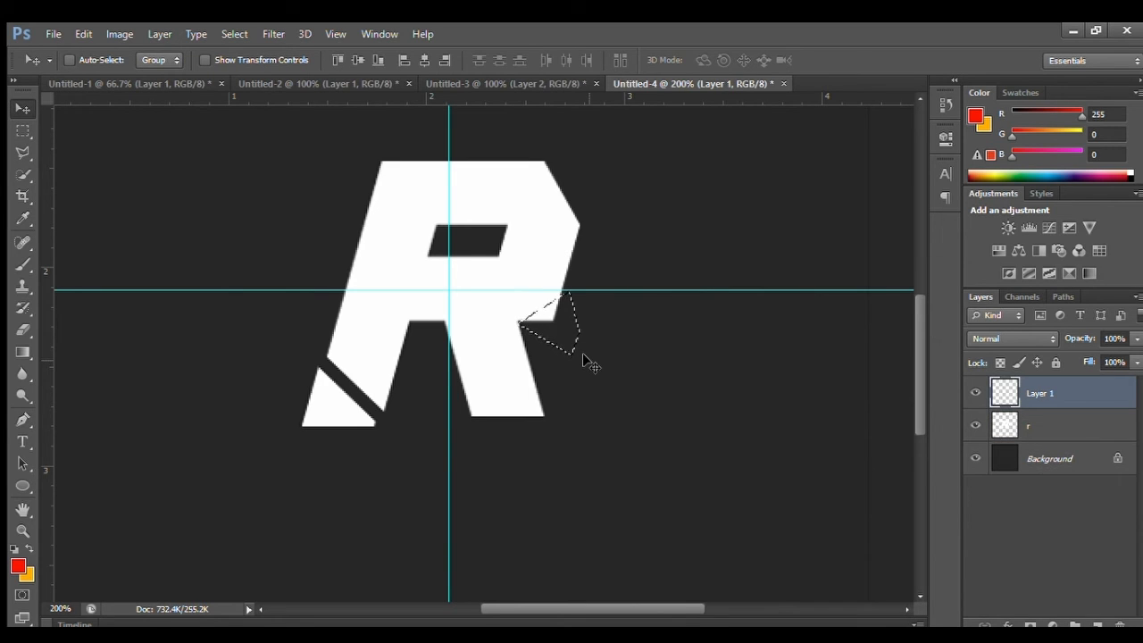
{"action": "scroll", "coordinate": [586, 357], "scroll_direction": "right", "scroll_amount": 1}
{"action": "left_click", "coordinate": [24, 154]}
{"action": "key", "text": "ctrl+d"}
Select the bowl's lower corner from the leg joint up to the horizontal guide and cut it from the r layer to a new layer.
{"action": "scroll", "coordinate": [464, 324], "scroll_direction": "up", "scroll_amount": 4}
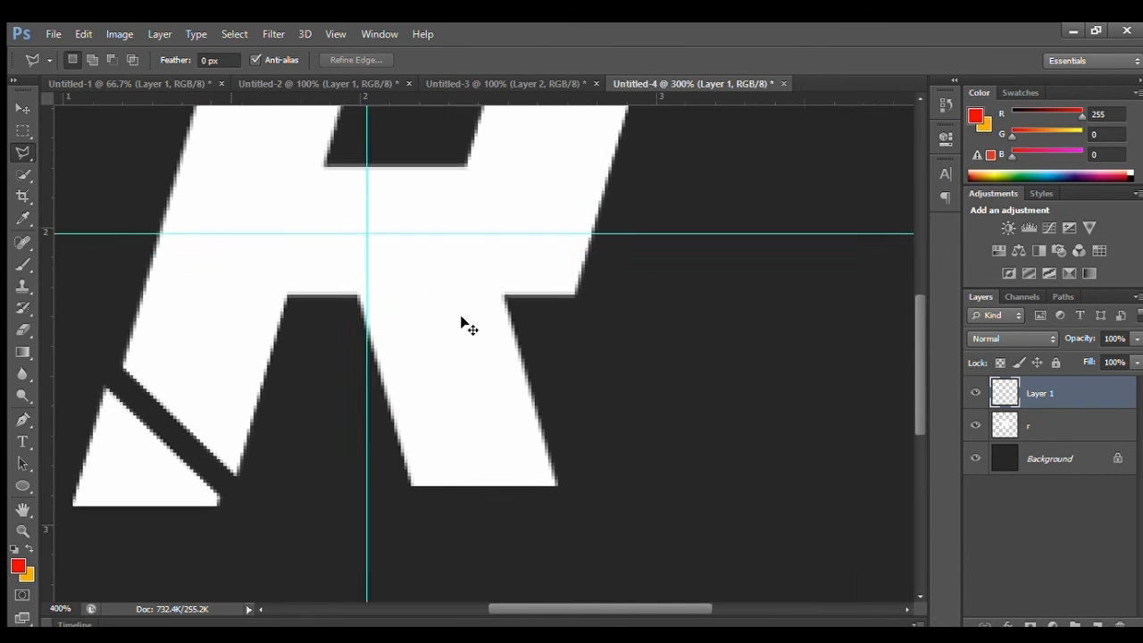
{"action": "left_click", "coordinate": [521, 267]}
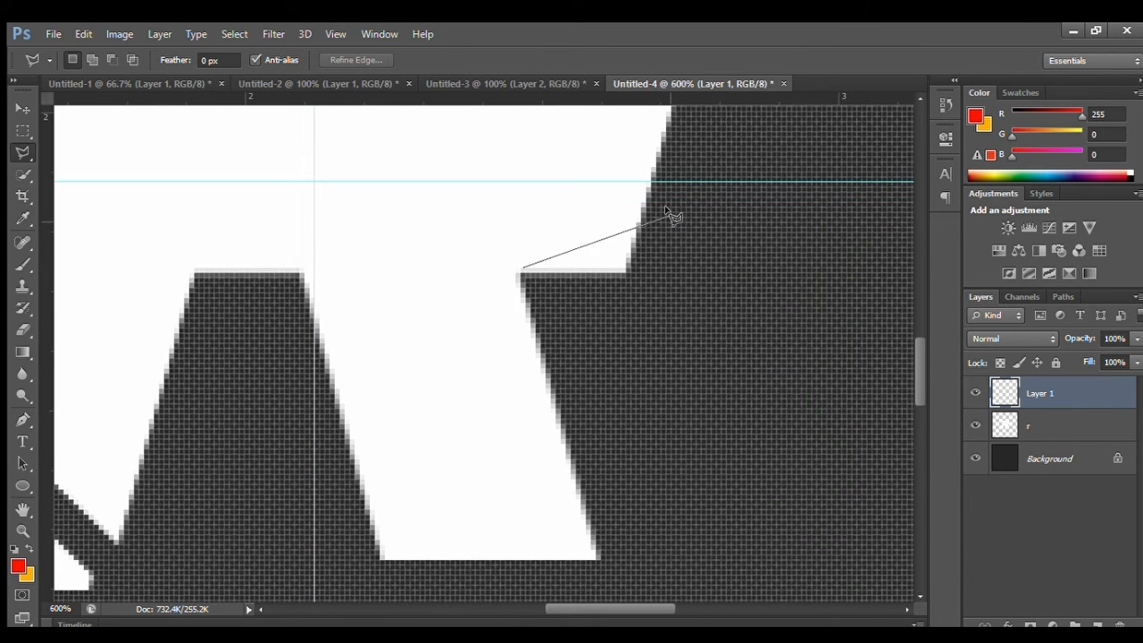
{"action": "left_click", "coordinate": [651, 183]}
{"action": "left_click", "coordinate": [728, 321]}
{"action": "left_click", "coordinate": [633, 338]}
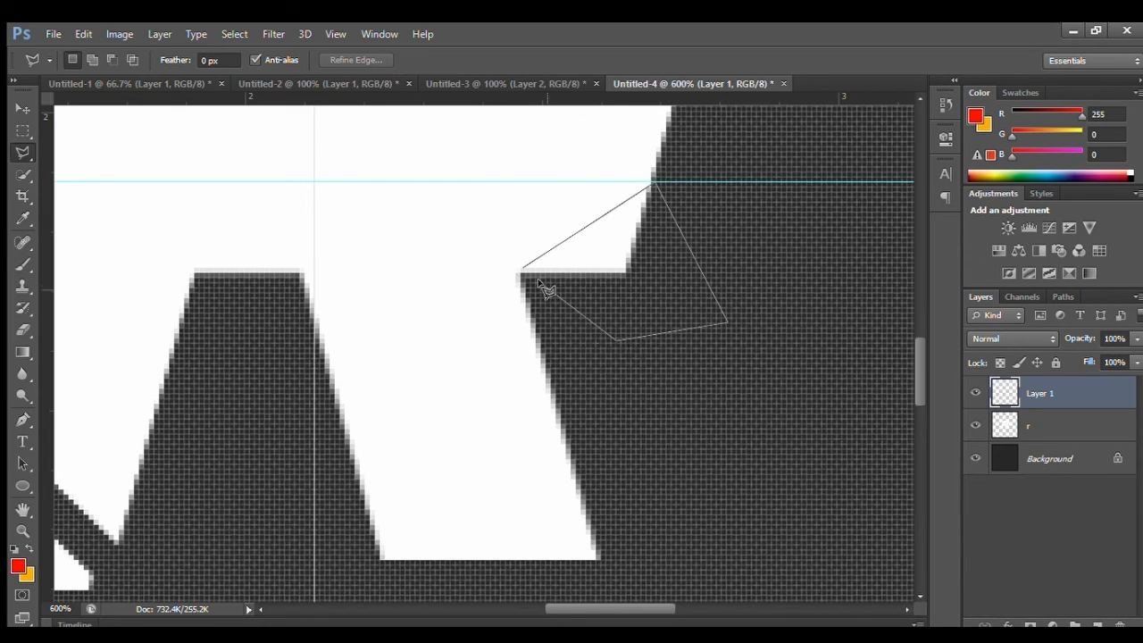
{"action": "left_click", "coordinate": [521, 267]}
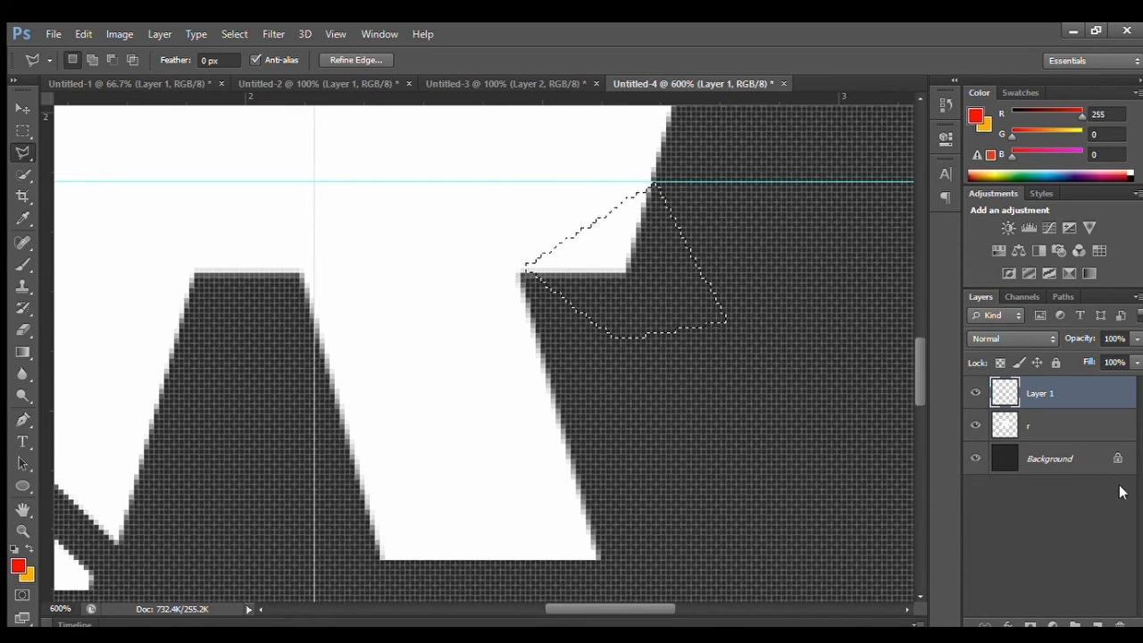
{"action": "key", "text": "alt+bracketleft"}
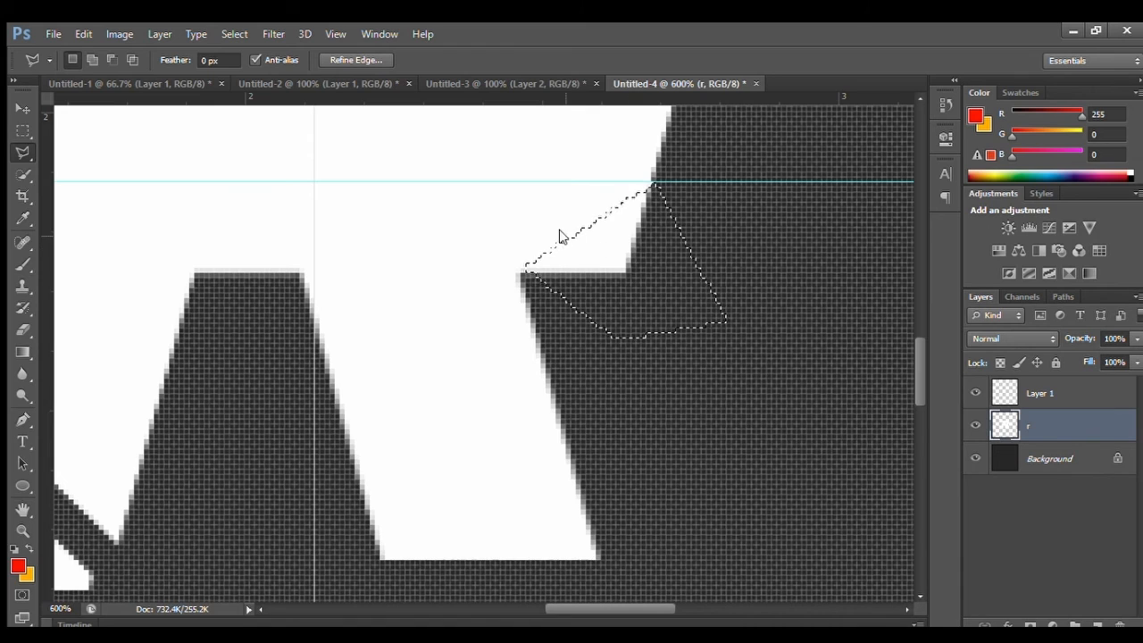
{"action": "key", "text": "ctrl+j"}
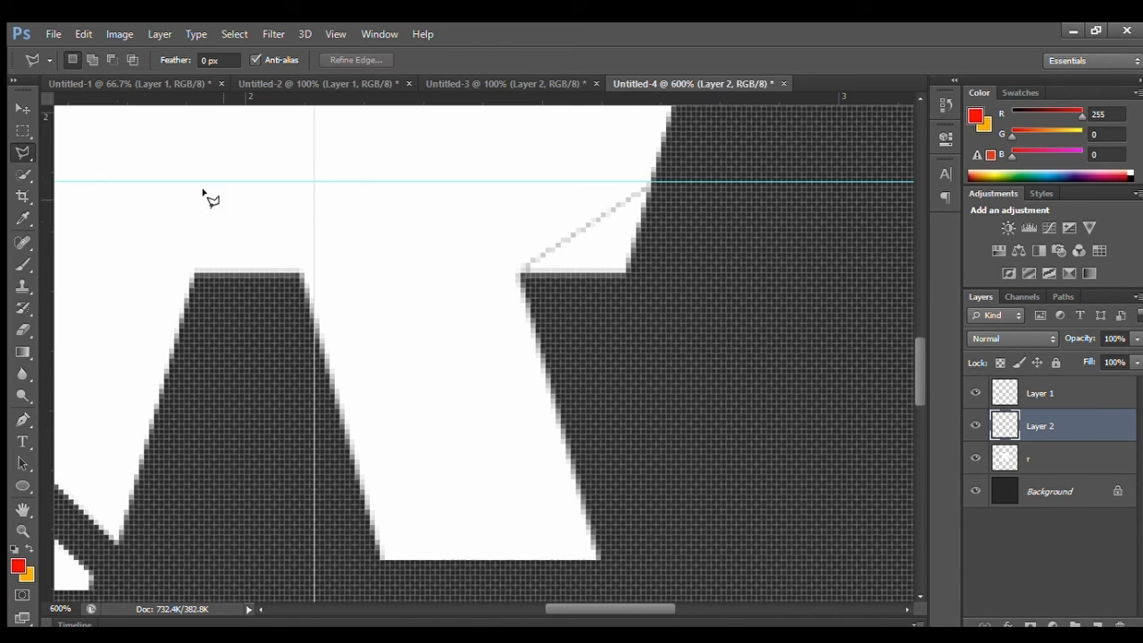
Nudge the cut bowl corner to sit slightly right and down, leaving a thin diagonal gap beneath the bowl.
{"action": "left_click", "coordinate": [22, 109]}
{"action": "key", "text": "Up"}
{"action": "key", "text": "Up"}
{"action": "key", "text": "Right"}
{"action": "key", "text": "Right"}
{"action": "key", "text": "Down"}
{"action": "key", "text": "Left"}
{"action": "key", "text": "Down"}
{"action": "key", "text": "ctrl+minus"}
{"action": "key", "text": "ctrl+minus"}
{"action": "key", "text": "ctrl+minus"}
{"action": "key", "text": "ctrl+minus"}
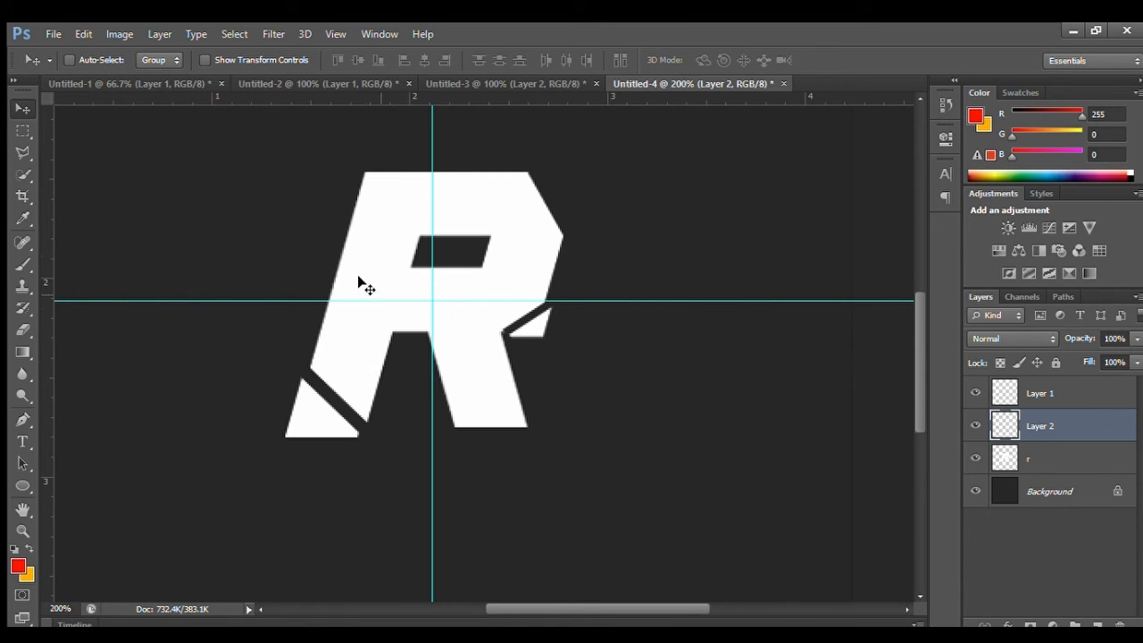
Outline a thin strip along the R's slanted outer stem edge with the Polygonal Lasso and add a new layer for it.
{"action": "left_click", "coordinate": [20, 151]}
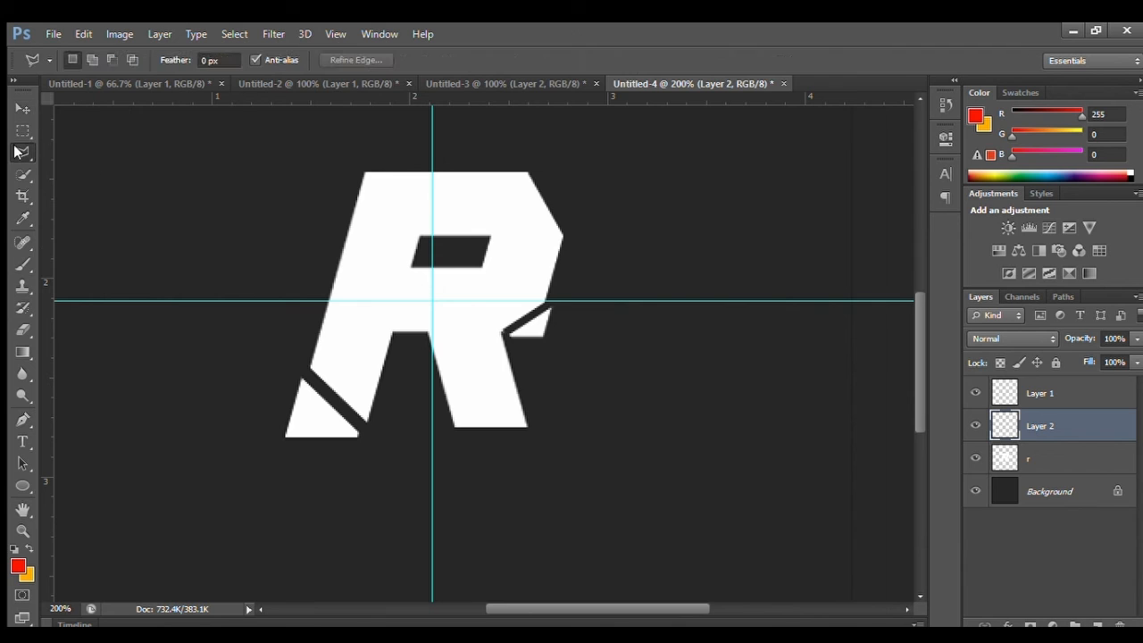
{"action": "left_click", "coordinate": [1097, 624]}
{"action": "key", "text": "ctrl+plus"}
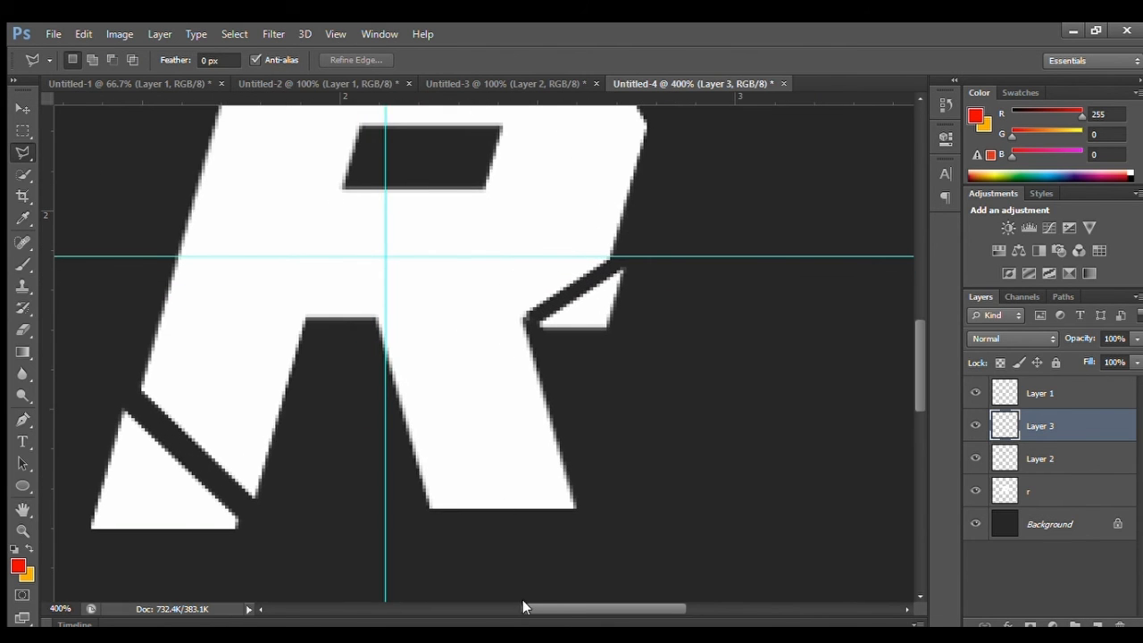
{"action": "left_click_drag", "start_coordinate": [523, 599], "coordinate": [451, 580]}
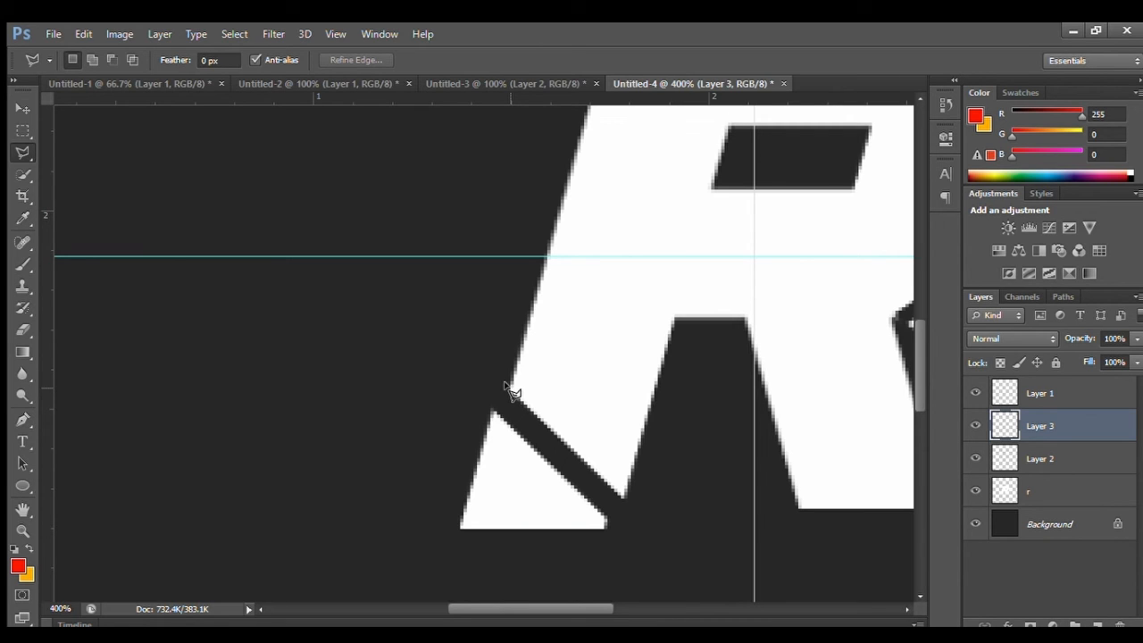
{"action": "scroll", "coordinate": [556, 242], "scroll_direction": "up", "scroll_amount": 5}
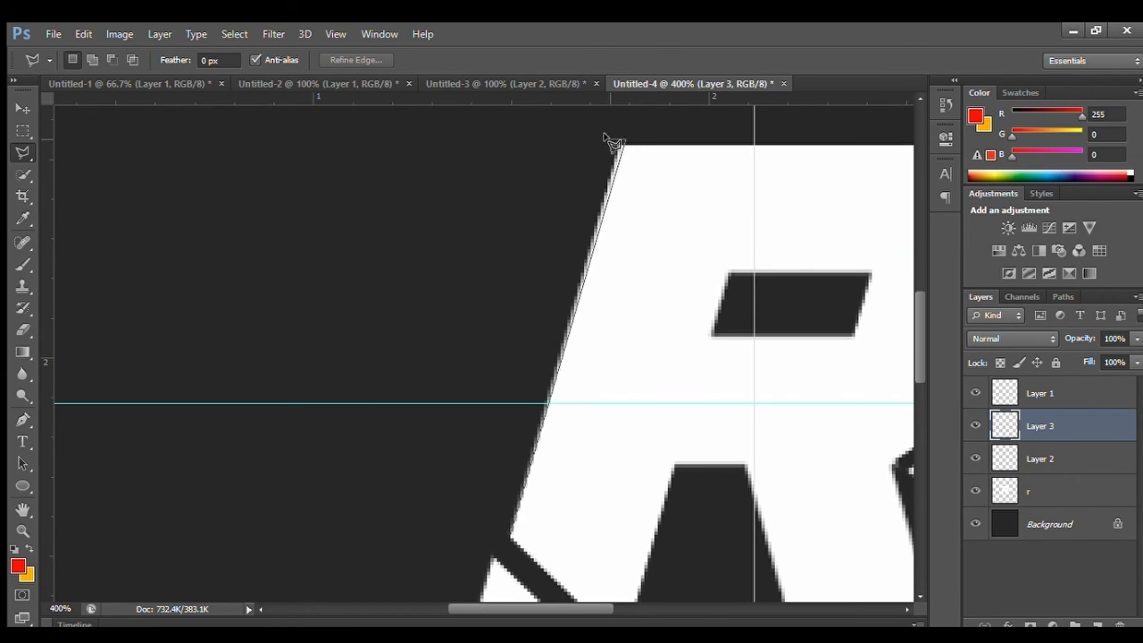
{"action": "left_click", "coordinate": [615, 142]}
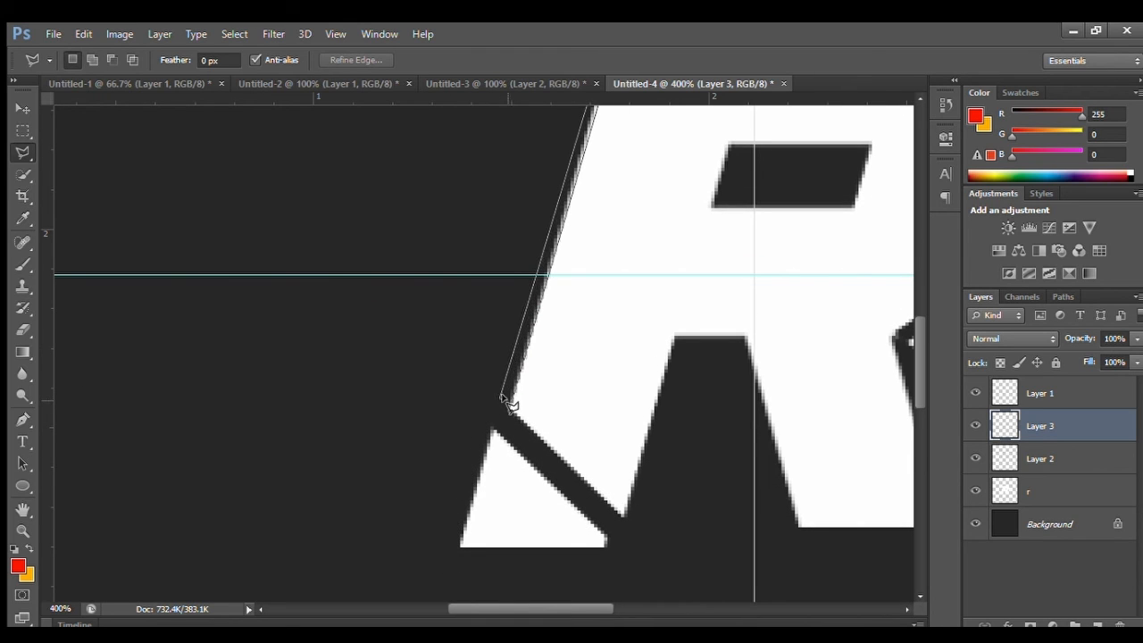
{"action": "double_click", "coordinate": [509, 403]}
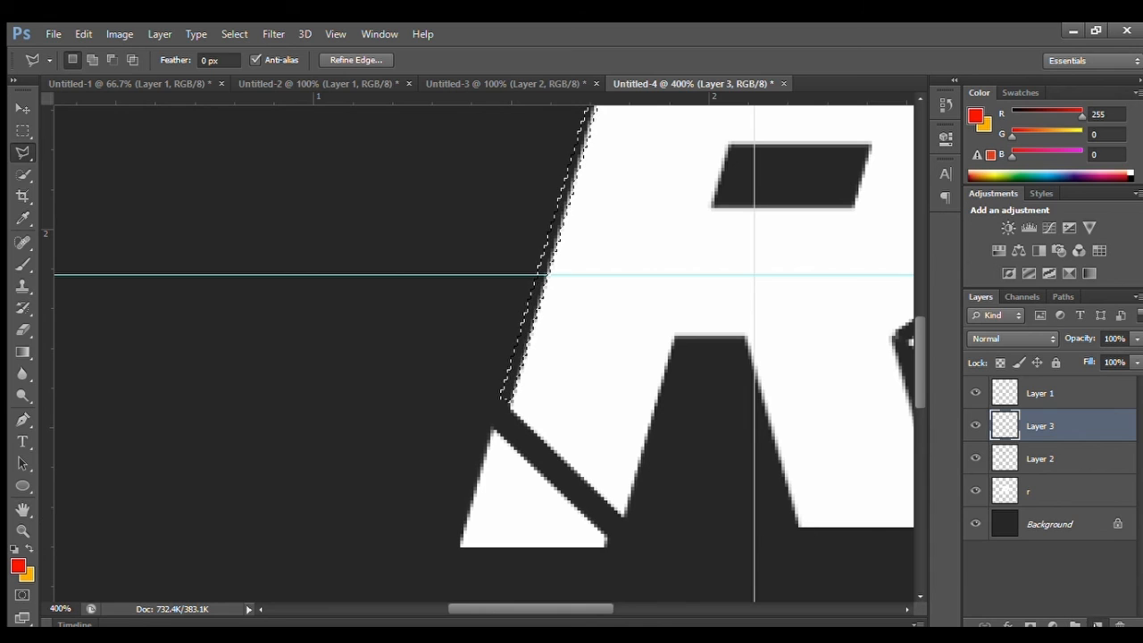
{"action": "left_click", "coordinate": [1097, 624]}
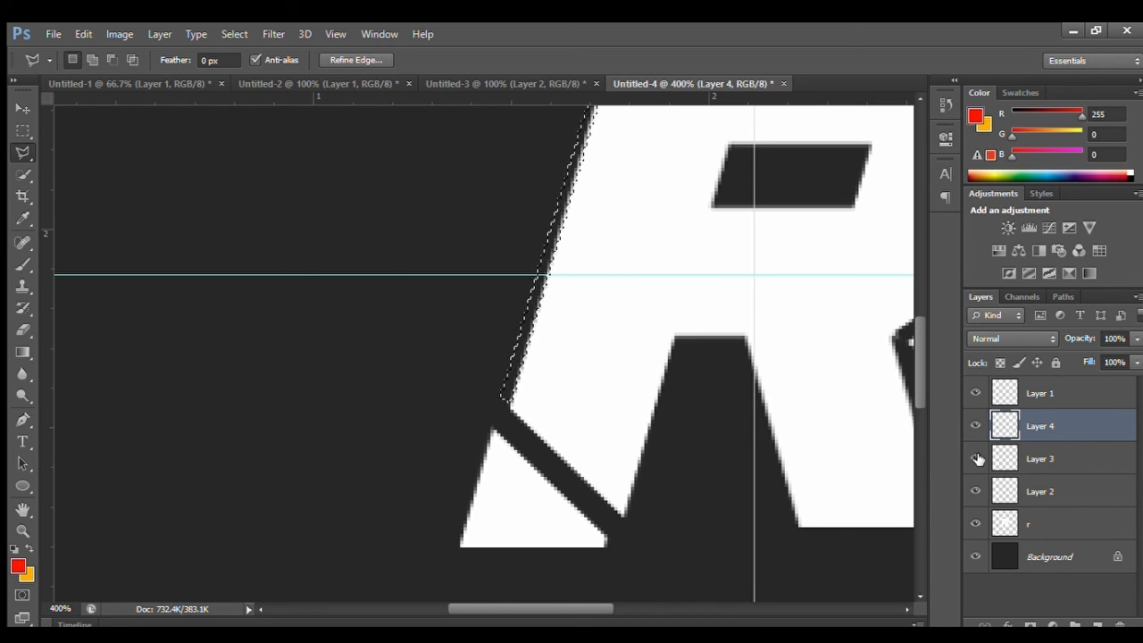
Fill the thin strip selection with the orange background colour and deselect it.
{"action": "key", "text": "i"}
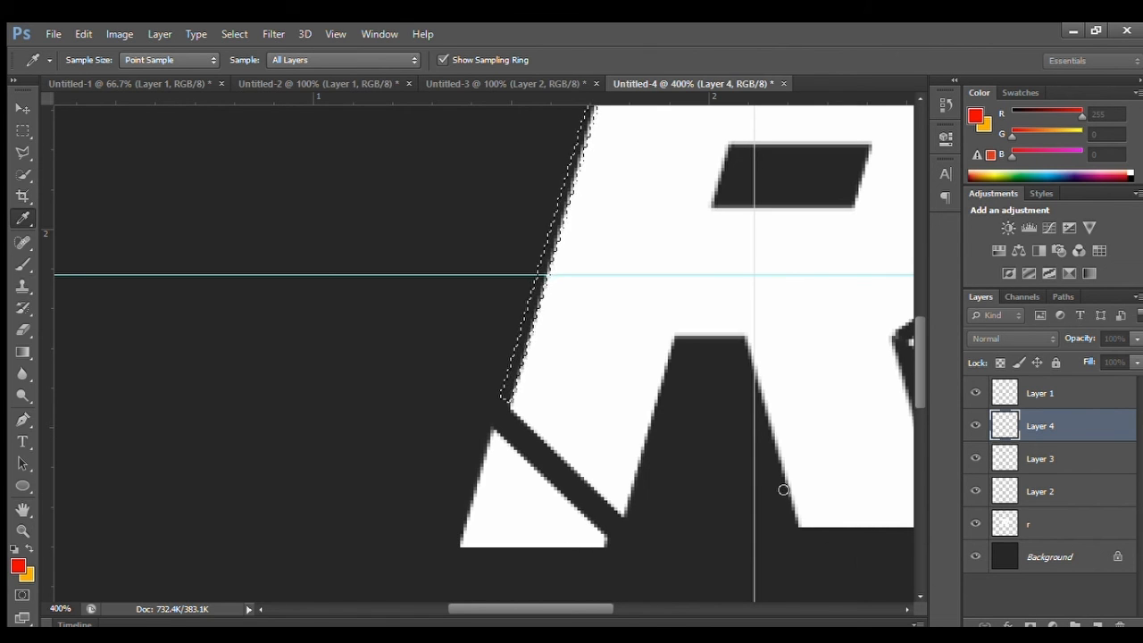
{"action": "key", "text": "l"}
{"action": "key", "text": "ctrl+BackSpace"}
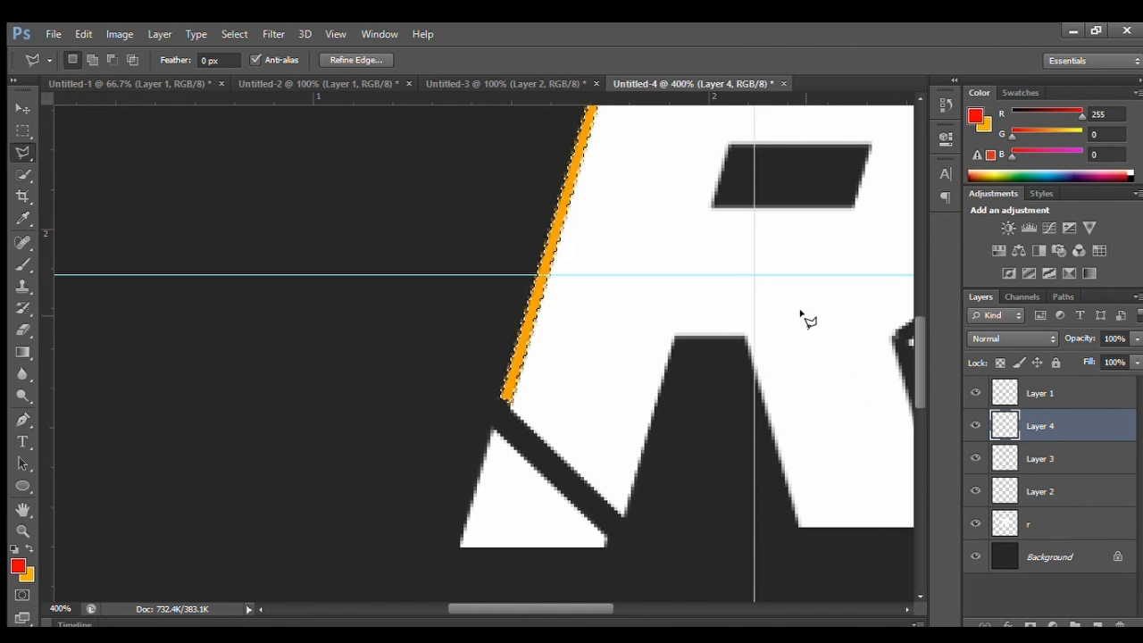
{"action": "left_click", "coordinate": [280, 217]}
{"action": "key", "text": "Escape"}
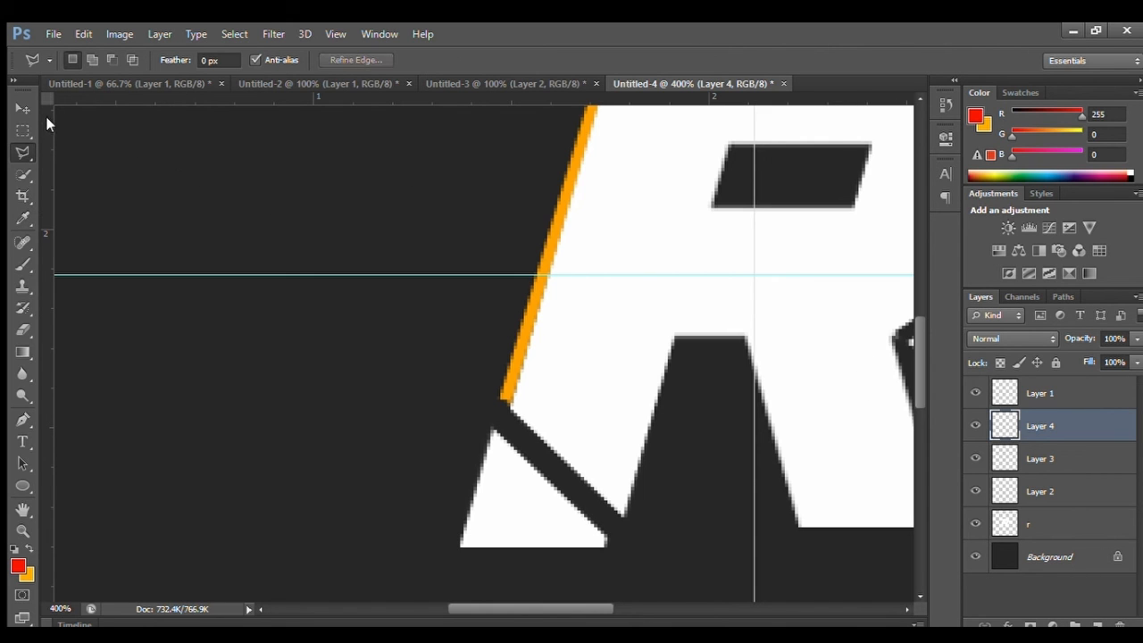
Nudge the orange strip left and down to leave a narrow gap beside the stem, and activate Layer 1 with the cut leg end.
{"action": "left_click", "coordinate": [22, 108]}
{"action": "key", "text": "ctrl+minus"}
{"action": "key", "text": "ctrl+minus"}
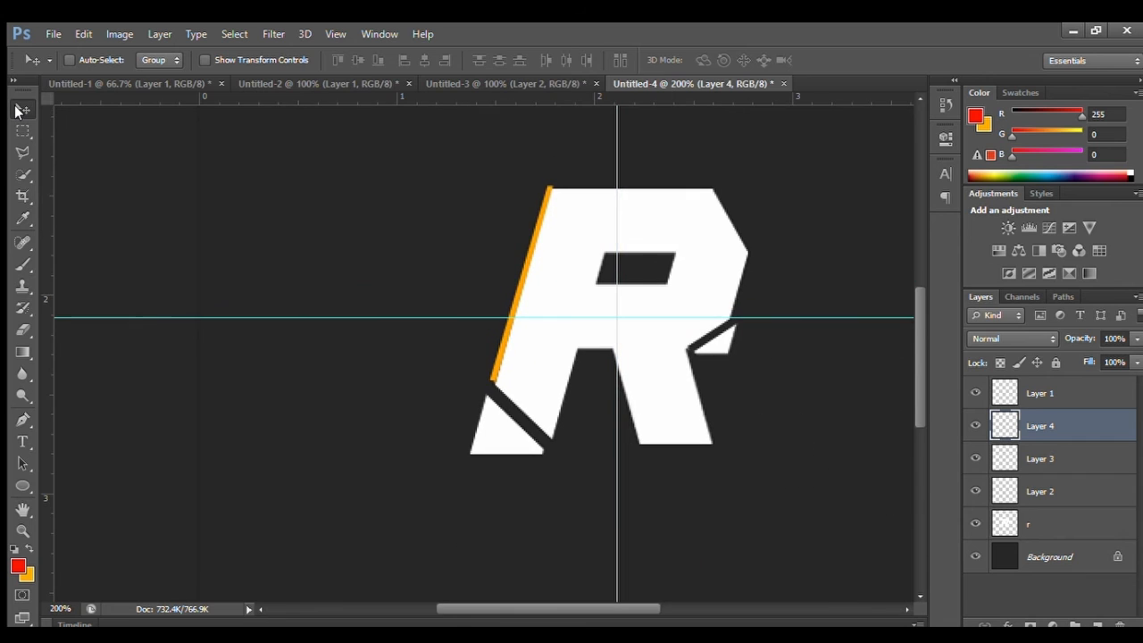
{"action": "key", "text": "Left"}
{"action": "key", "text": "Down"}
{"action": "key", "text": "Left"}
{"action": "key", "text": "Down"}
{"action": "key", "text": "Left"}
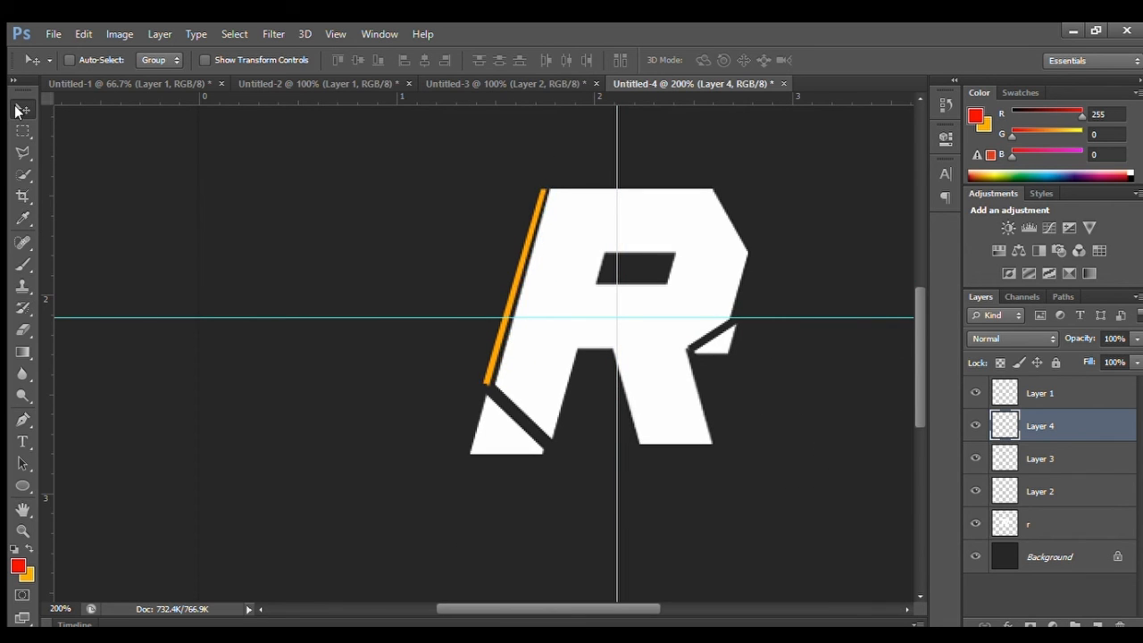
{"action": "left_click", "coordinate": [1027, 403]}
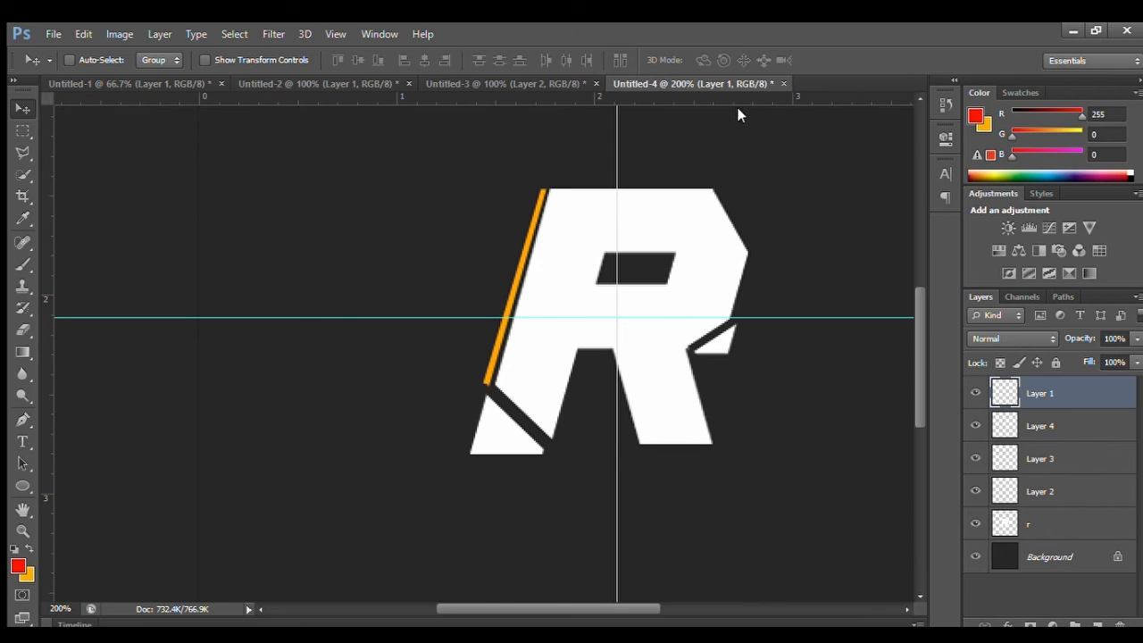
Apply an orange Color Overlay matching the thin stem strip to the cut leg end on Layer 1.
{"action": "key", "text": "space"}
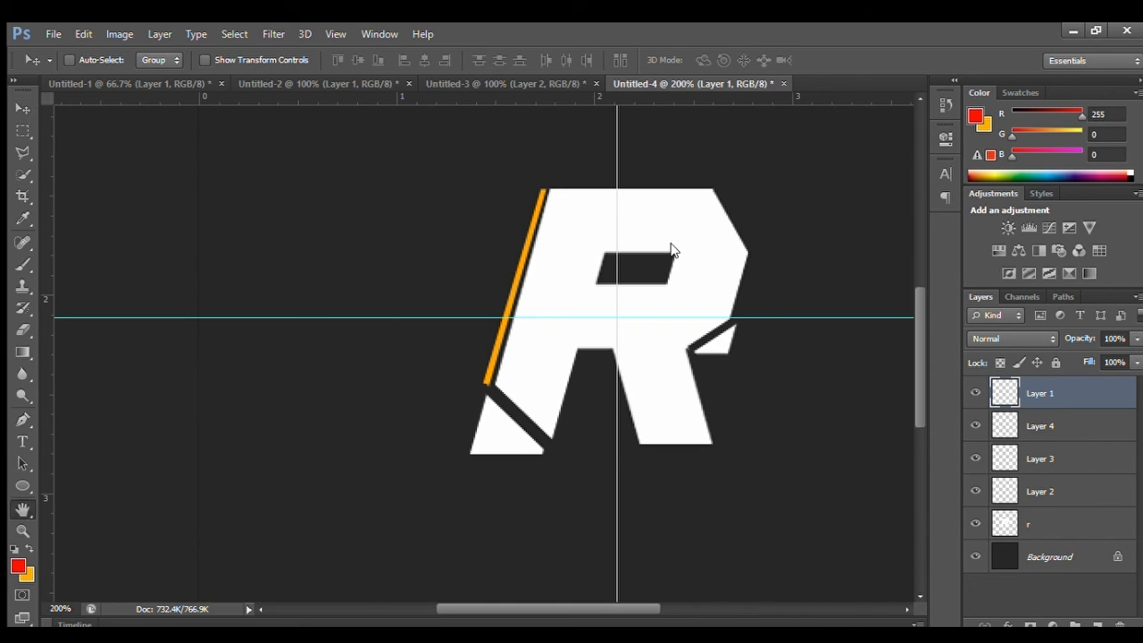
{"action": "left_click", "coordinate": [676, 326]}
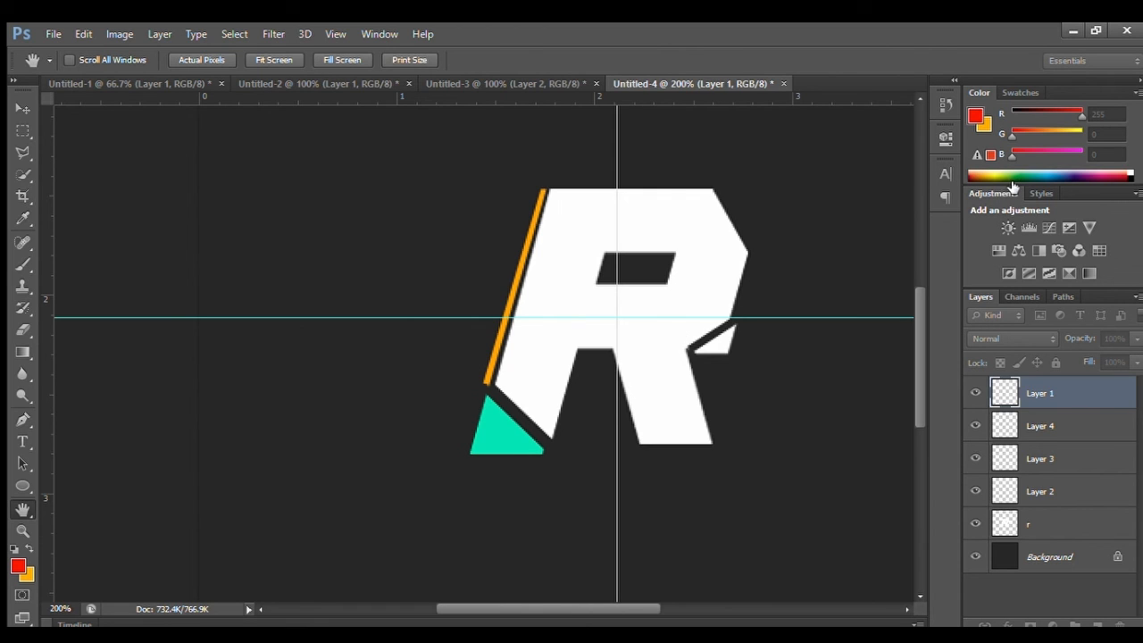
{"action": "key", "text": "i"}
{"action": "left_click", "coordinate": [491, 357]}
{"action": "key", "text": "h"}
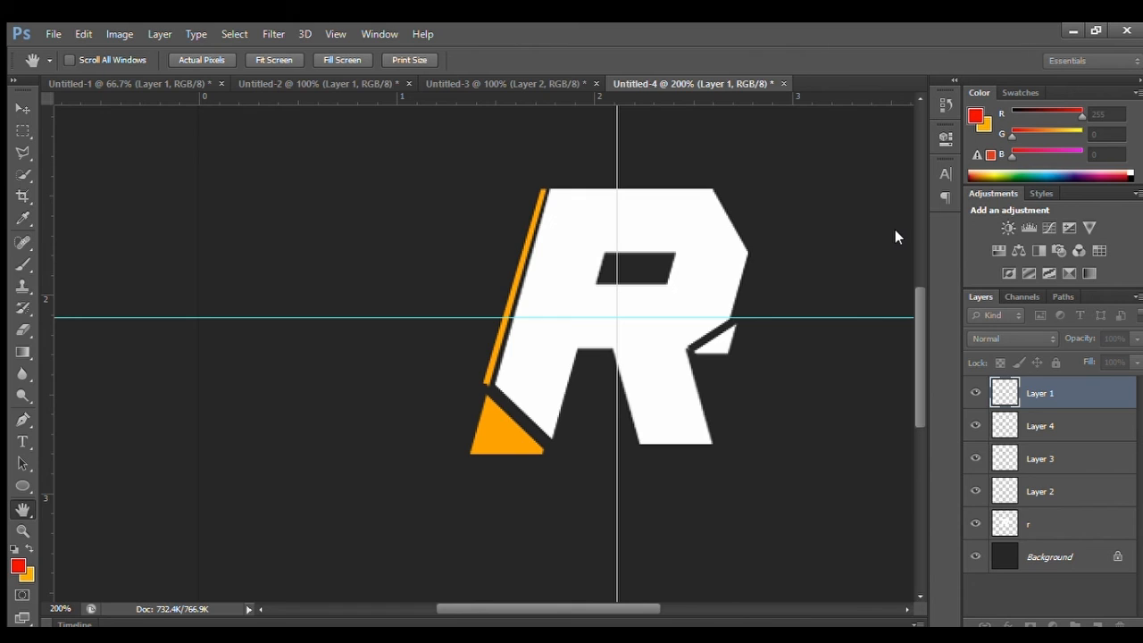
{"action": "key", "text": "Return"}
Nudge the orange leg end up and slightly right to narrow its diagonal gap to the stem.
{"action": "key", "text": "Right"}
{"action": "key", "text": "Up"}
{"action": "key", "text": "Right"}
{"action": "key", "text": "Up"}
{"action": "key", "text": "Right"}
{"action": "key", "text": "Up"}
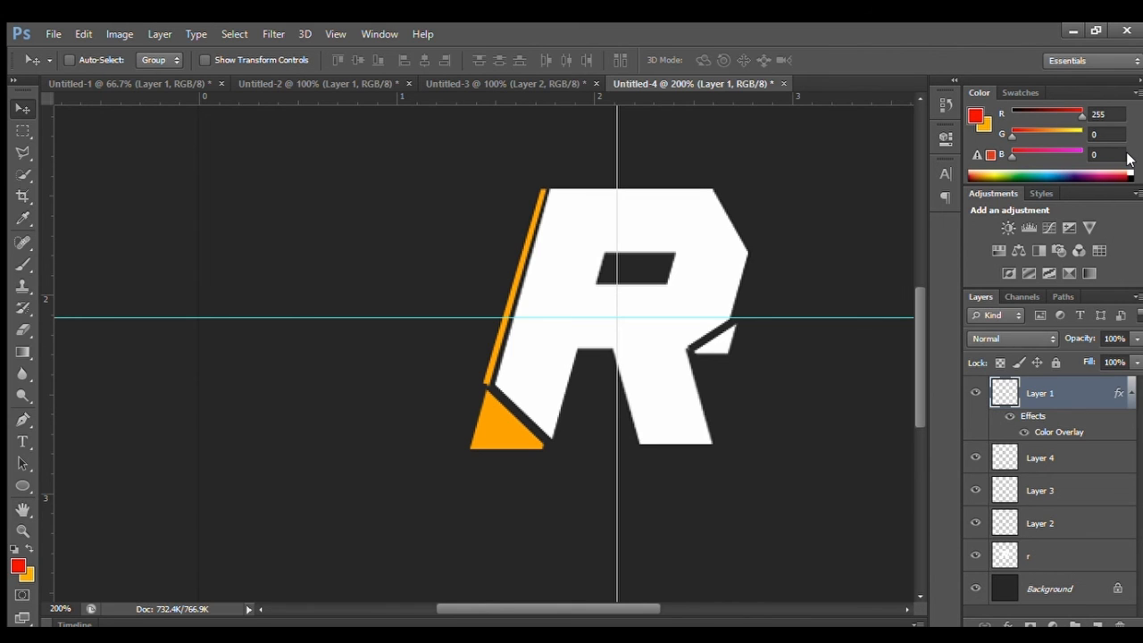
{"action": "key", "text": "Left"}
{"action": "key", "text": "Left"}
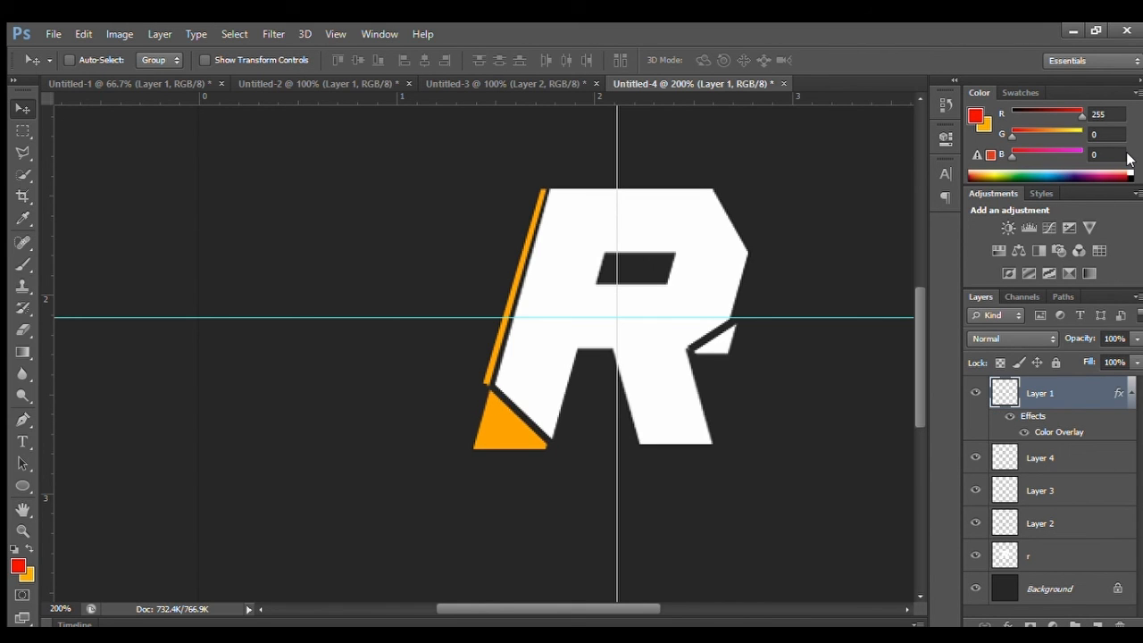
Apply the same orange Color Overlay to the cut bowl corner on Layer 2.
{"action": "left_click", "coordinate": [1049, 524]}
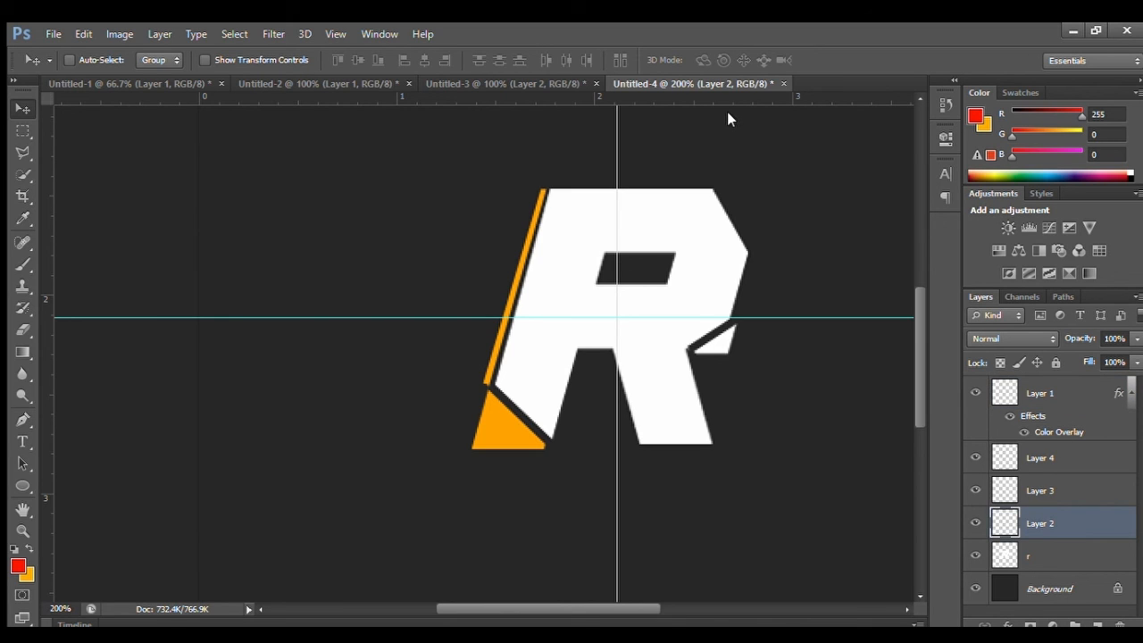
{"action": "key", "text": "space"}
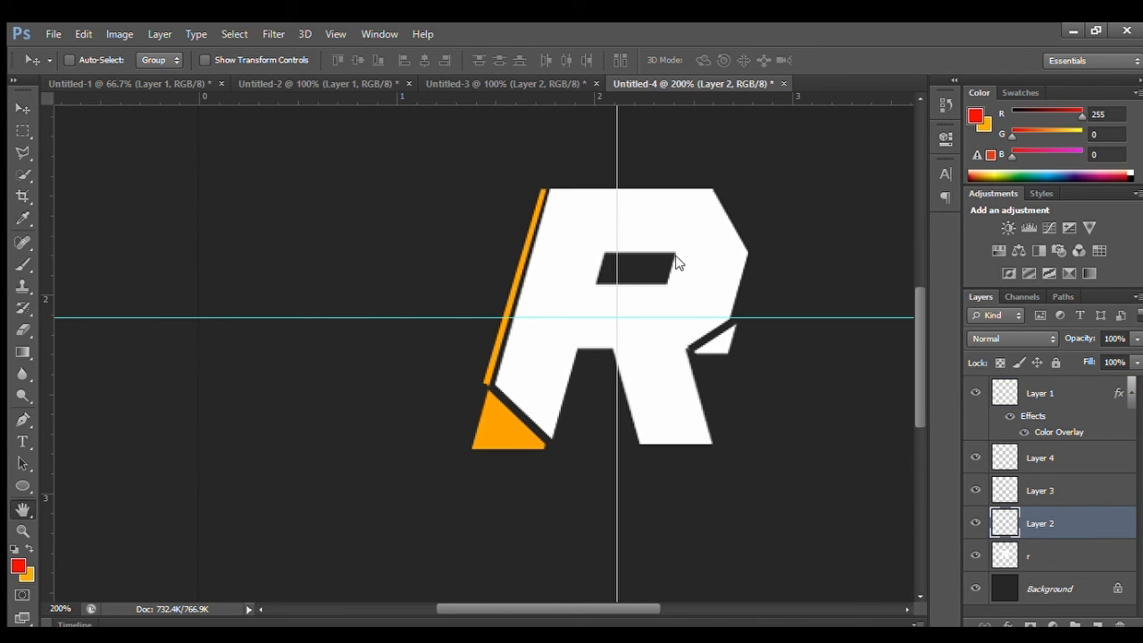
{"action": "key", "text": "ctrl+shift+BackSpace"}
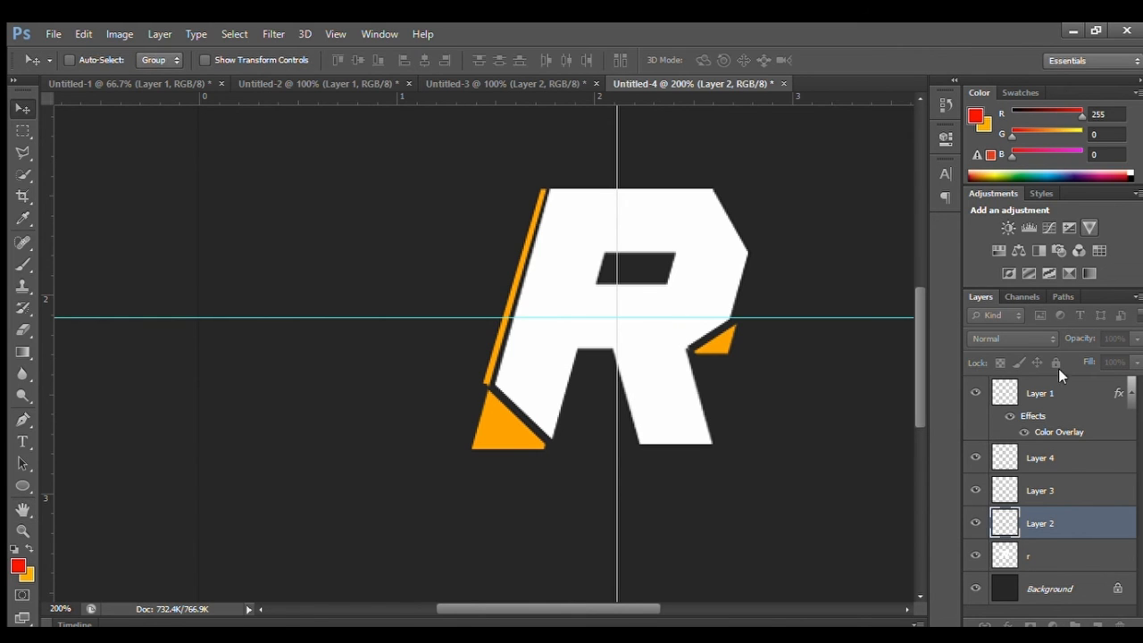
Nudge the orange bowl corner slightly left to adjust its gap beneath the bowl.
{"action": "key", "text": "Left"}
{"action": "key", "text": "Left"}
{"action": "key", "text": "Left"}
{"action": "key", "text": "Left"}
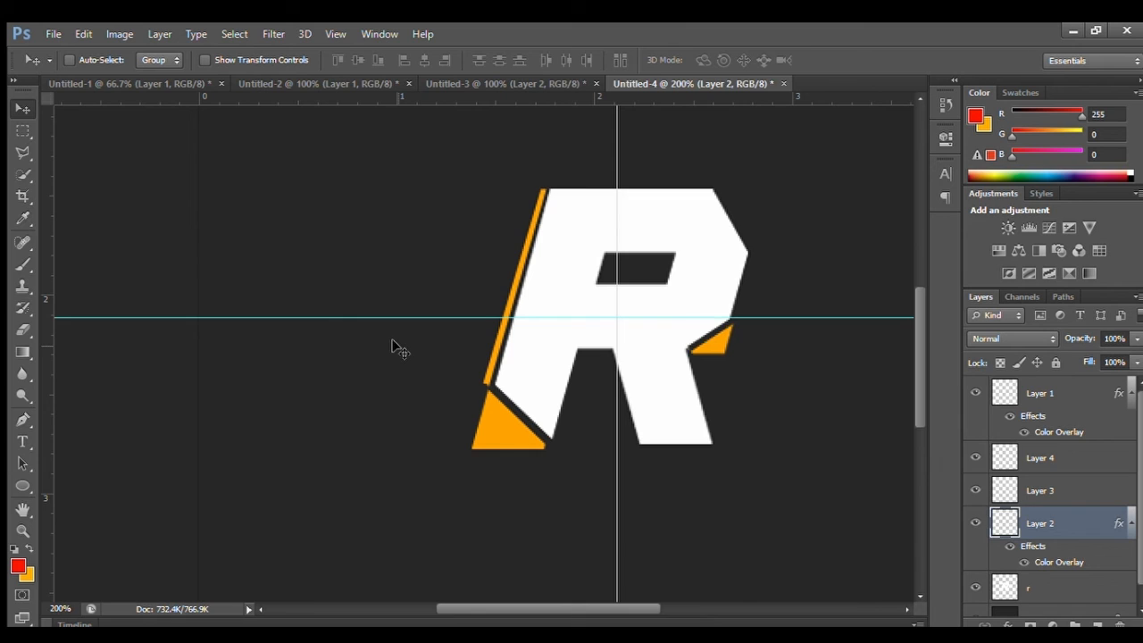
{"action": "key", "text": "Right"}
{"action": "key", "text": "Right"}
{"action": "key", "text": "Right"}
On layer r, outline everything right of a diagonal from the stem's inner corner to the bowl's upper corner with the Polygonal Lasso and cut it onto a new layer.
{"action": "left_click", "coordinate": [1051, 591]}
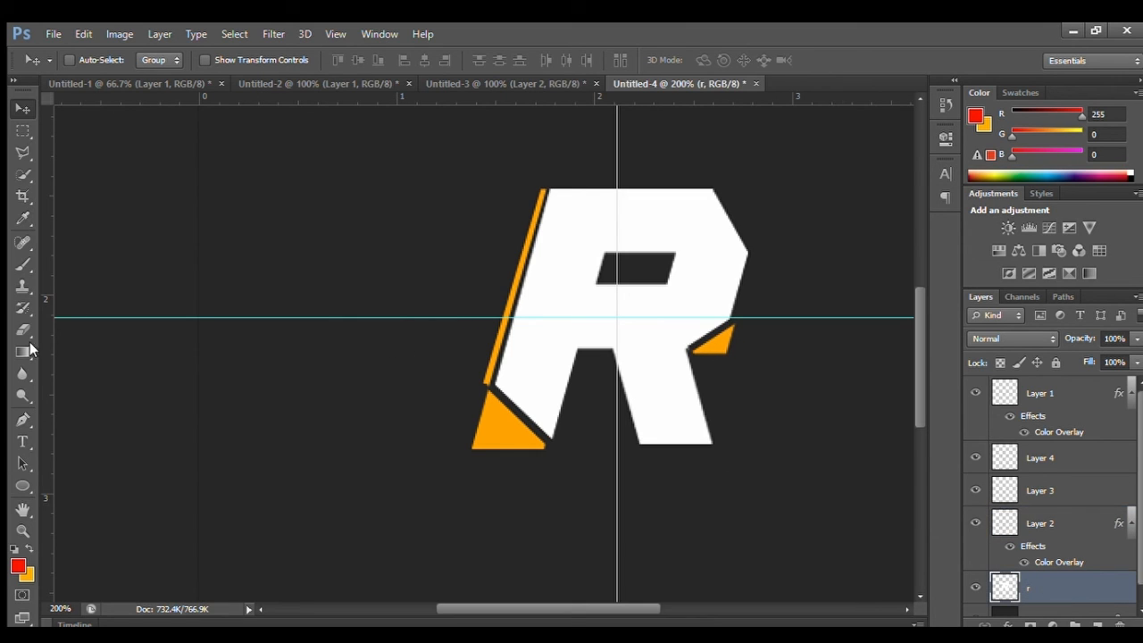
{"action": "left_click", "coordinate": [21, 329]}
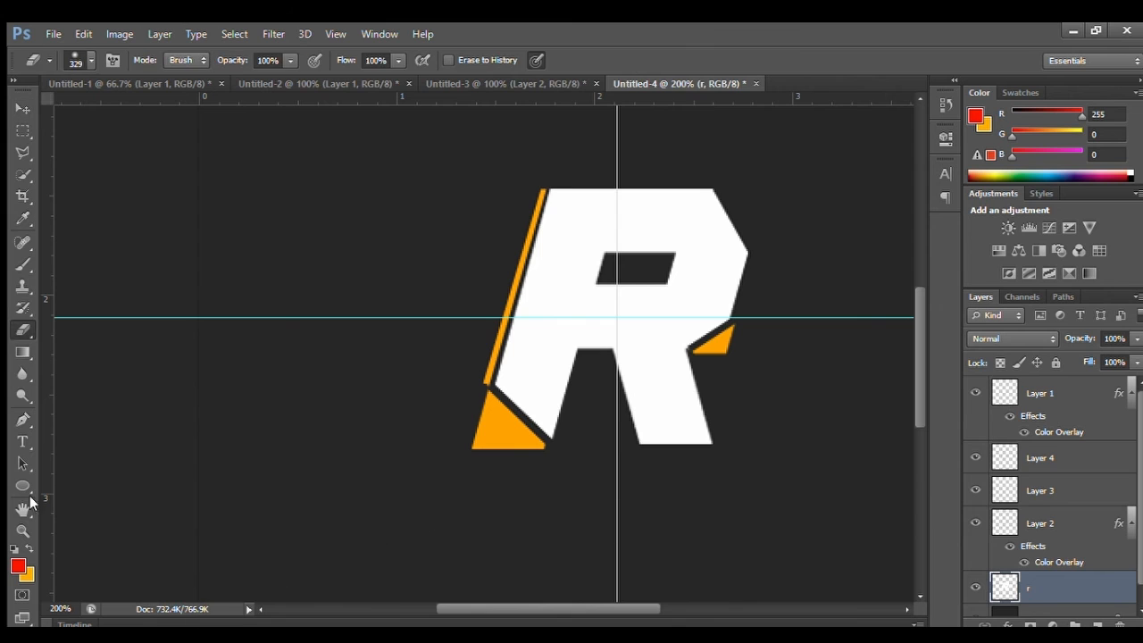
{"action": "left_click", "coordinate": [23, 151]}
{"action": "left_click", "coordinate": [579, 348]}
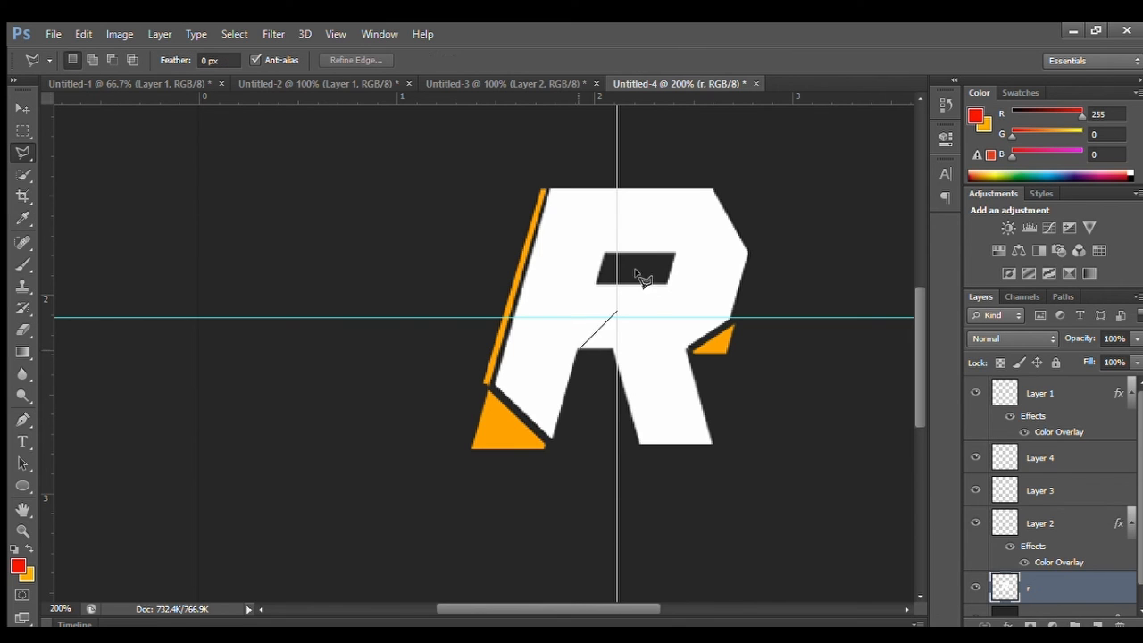
{"action": "left_click", "coordinate": [722, 175]}
{"action": "left_click", "coordinate": [837, 253]}
{"action": "left_click", "coordinate": [787, 464]}
{"action": "left_click", "coordinate": [727, 500]}
{"action": "double_click", "coordinate": [618, 464]}
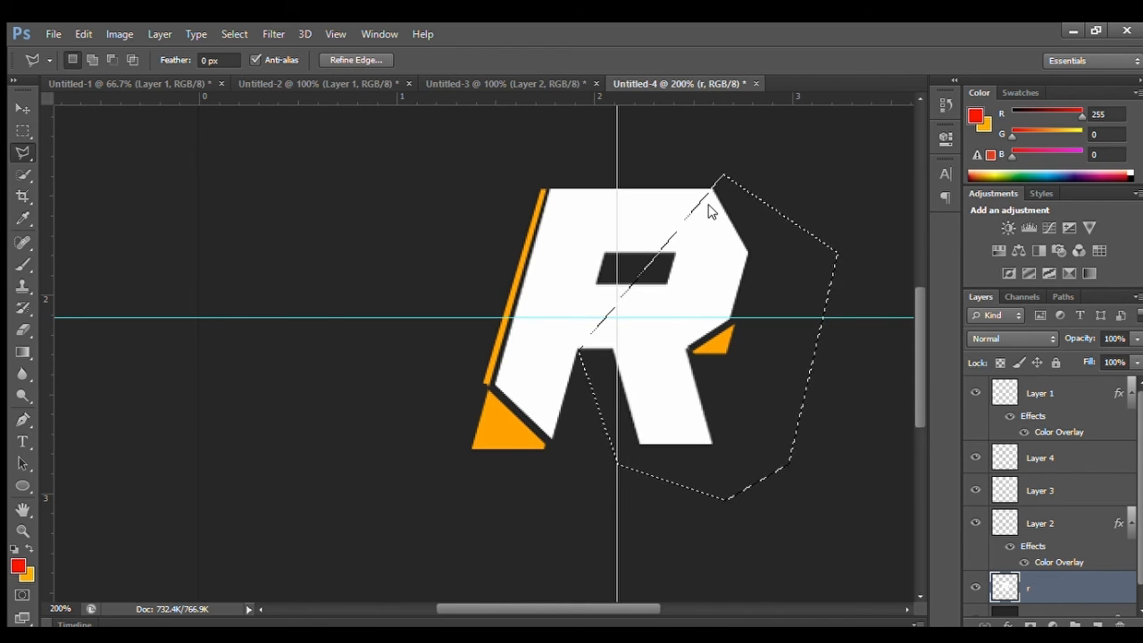
{"action": "key", "text": "ctrl+d"}
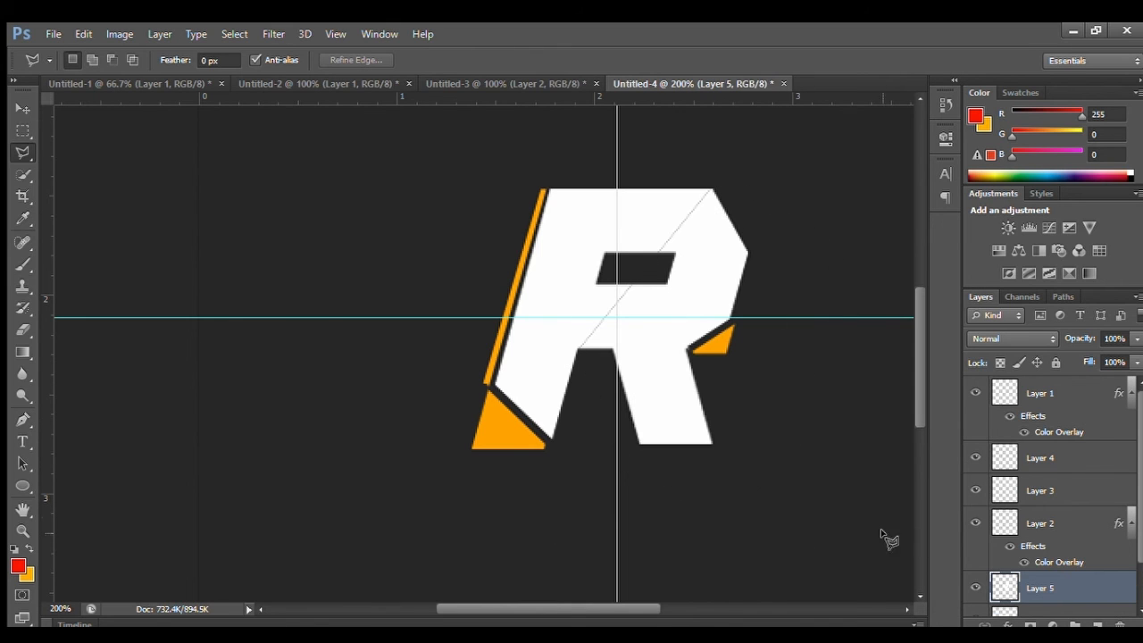
Select Layer 2 together with Layer 5 and nudge them right and slightly down to open a diagonal gap through the R.
{"action": "left_click", "coordinate": [1029, 525], "text": "ctrl"}
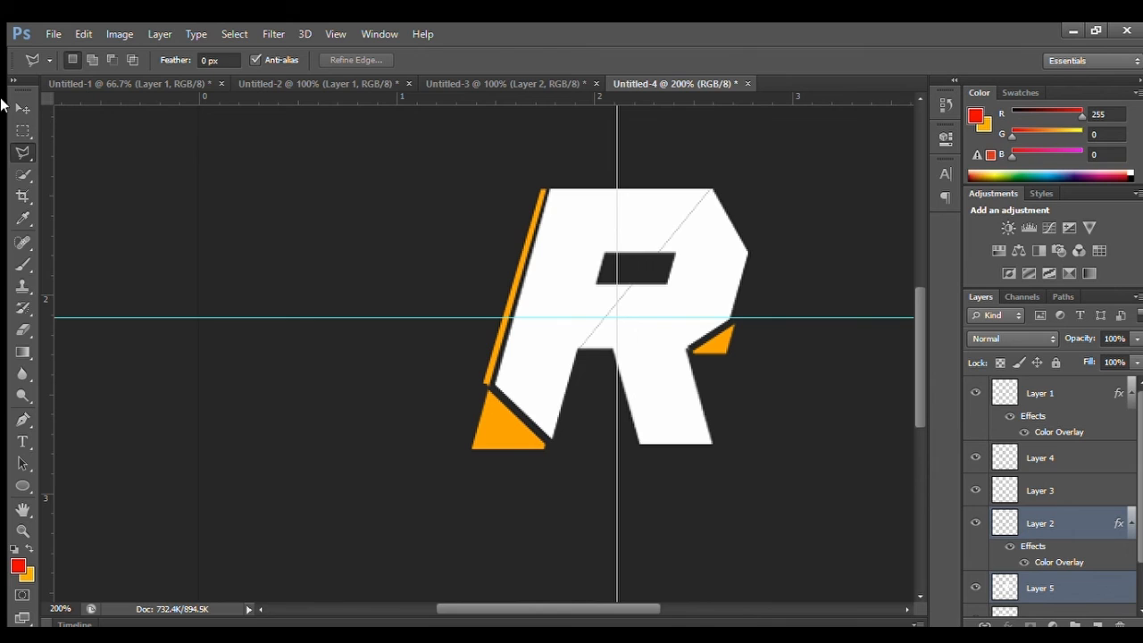
{"action": "left_click", "coordinate": [23, 107]}
{"action": "key", "text": "Right"}
{"action": "key", "text": "Right"}
{"action": "key", "text": "Right"}
{"action": "key", "text": "Right"}
{"action": "key", "text": "Right"}
{"action": "key", "text": "Right"}
{"action": "key", "text": "Right"}
{"action": "key", "text": "Right"}
{"action": "key", "text": "Right"}
{"action": "key", "text": "Left"}
{"action": "key", "text": "Left"}
{"action": "key", "text": "Right"}
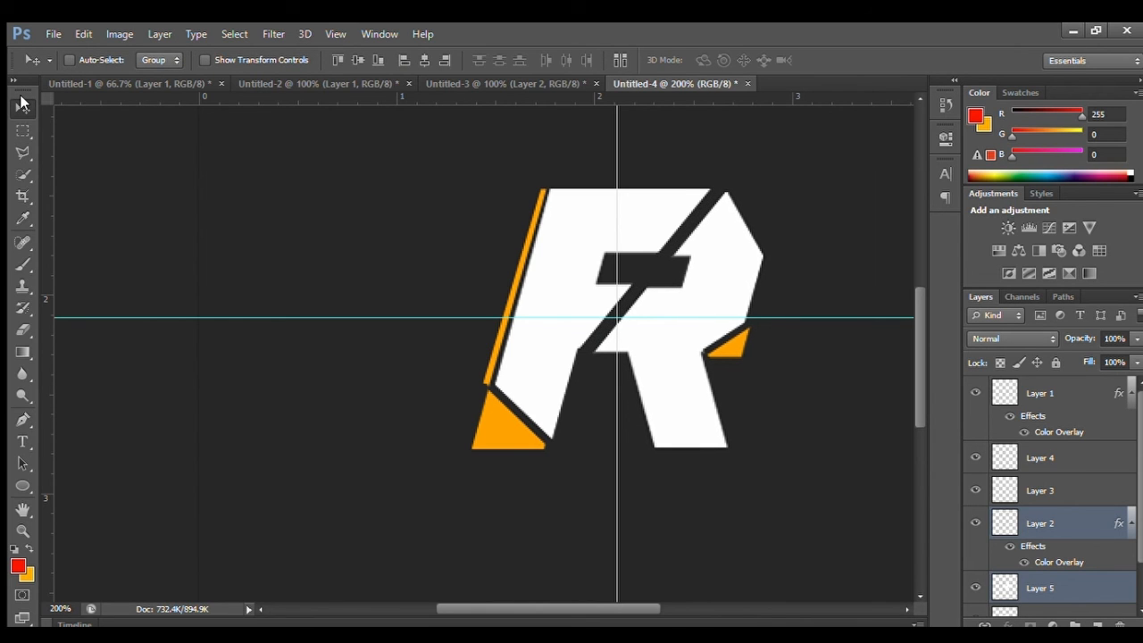
Review the finished R logo at full view and compare it with the I, T and J logos in the other open documents.
{"action": "key", "text": "ctrl+minus"}
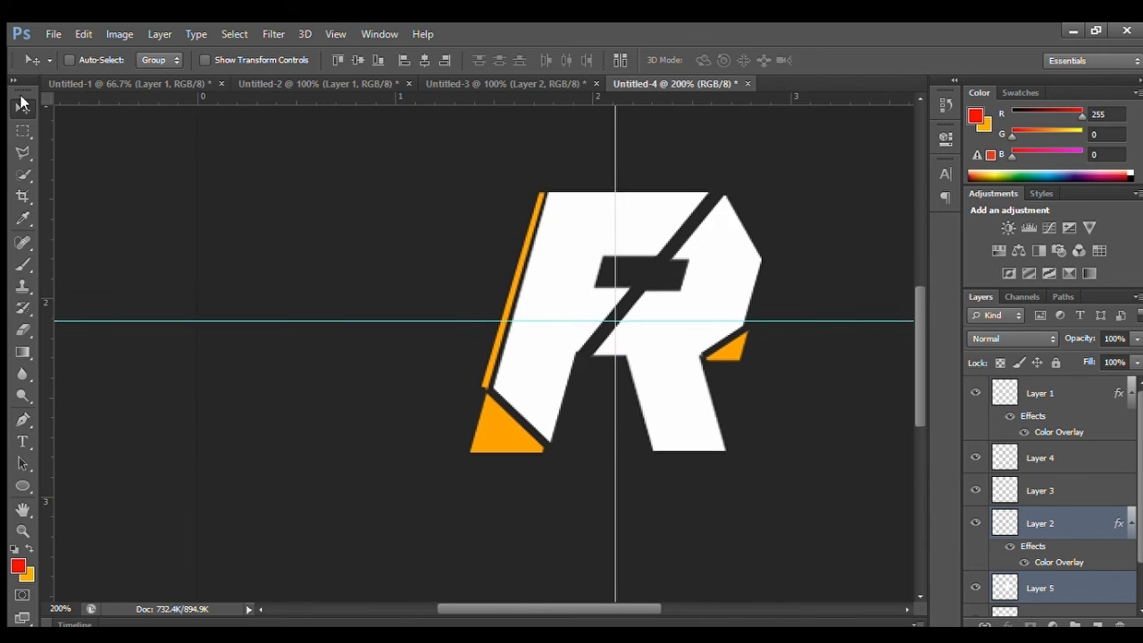
{"action": "key", "text": "ctrl+minus"}
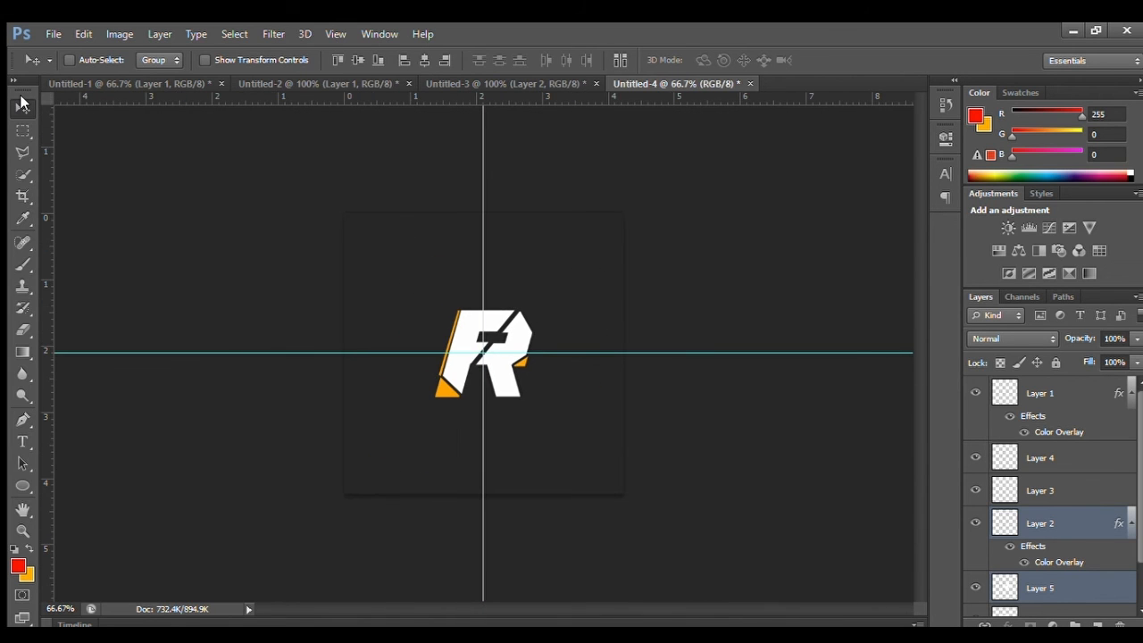
{"action": "left_click", "coordinate": [198, 83]}
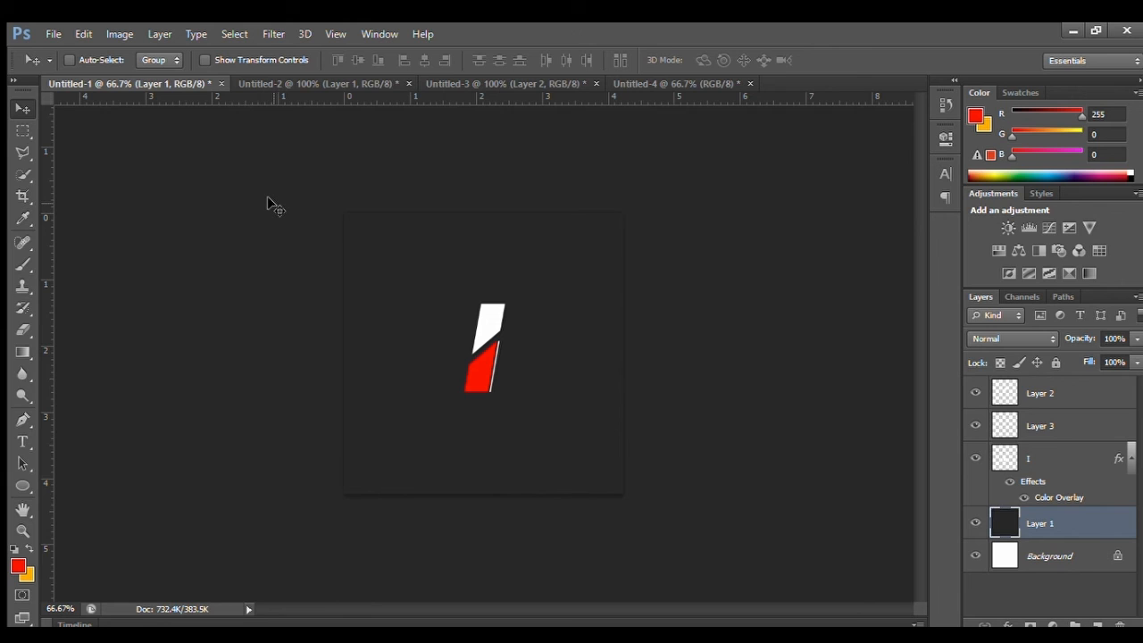
{"action": "left_click", "coordinate": [348, 83]}
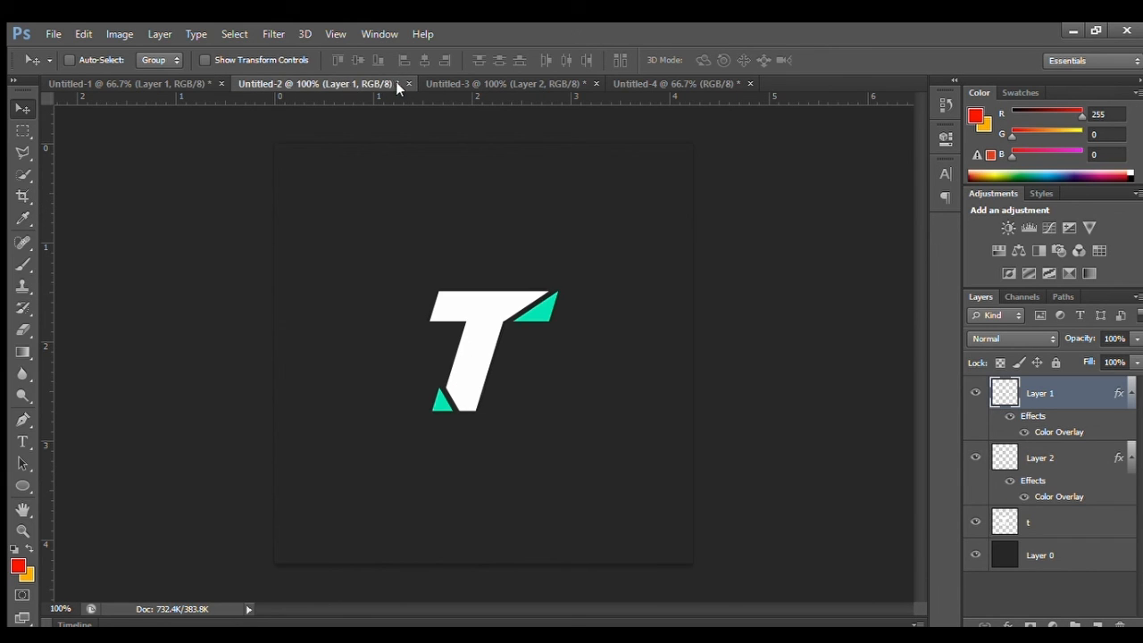
{"action": "left_click", "coordinate": [444, 83]}
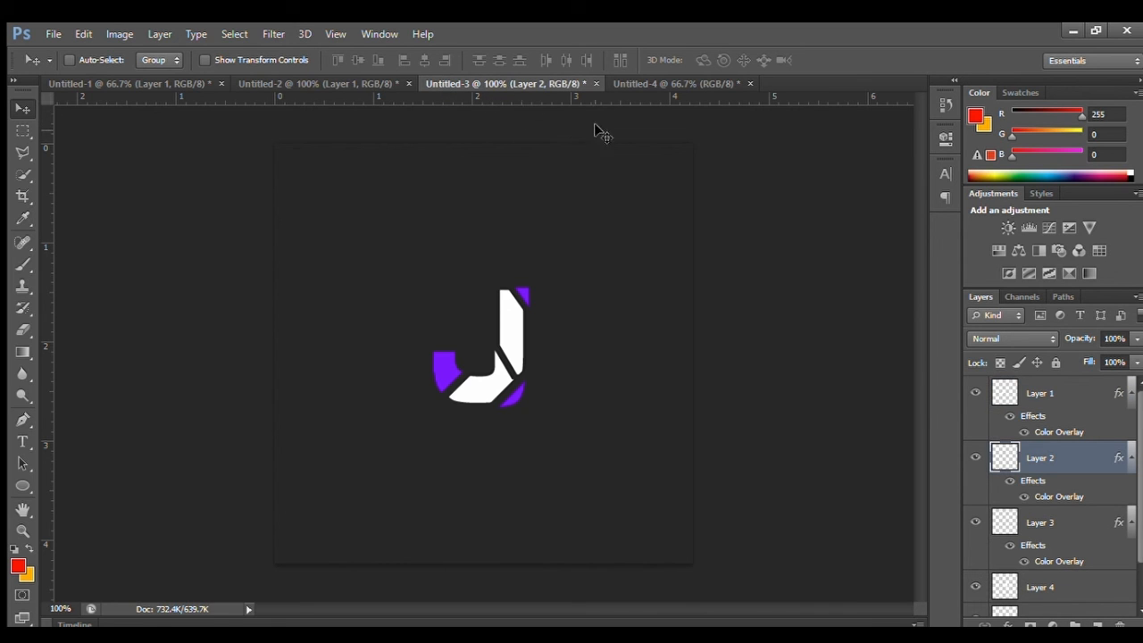
{"action": "left_click", "coordinate": [625, 83]}
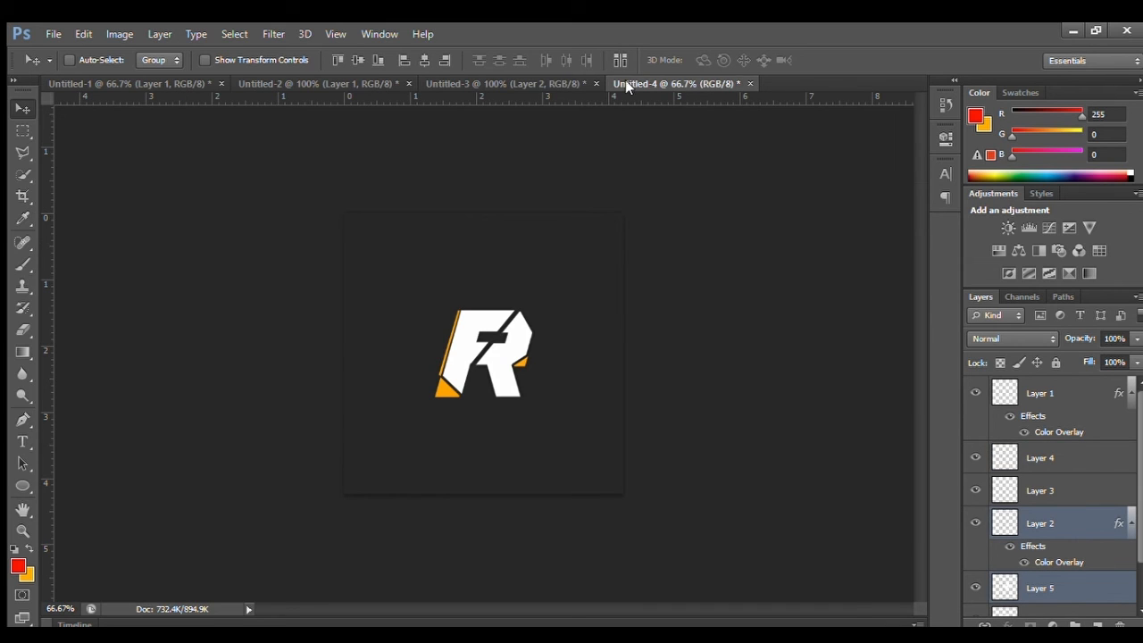
{"action": "left_click", "coordinate": [326, 79]}
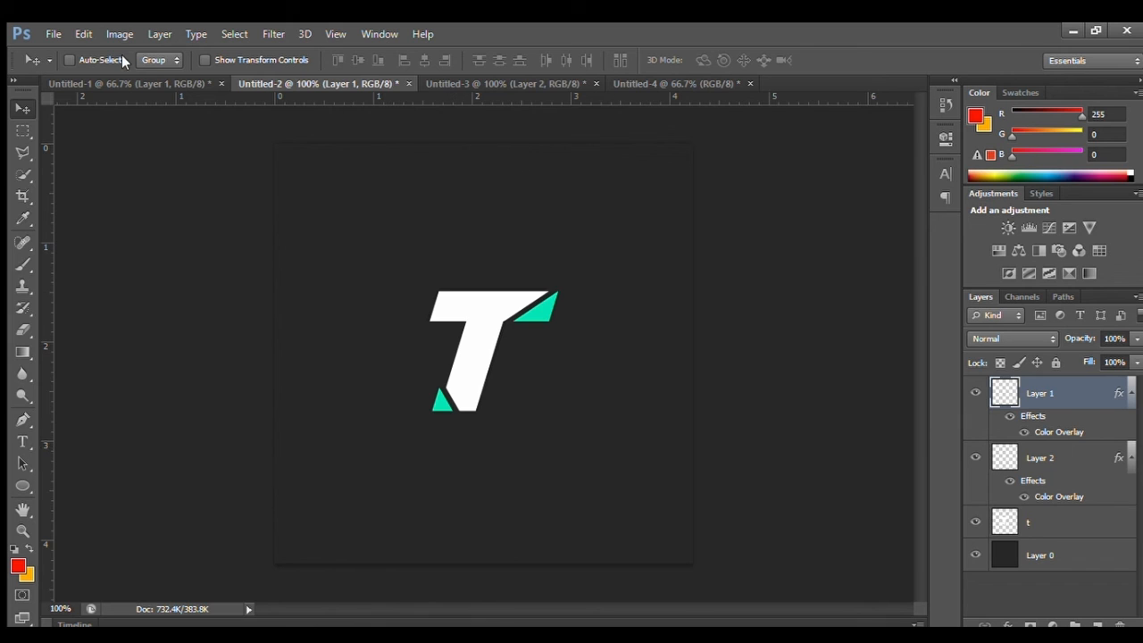
{"action": "left_click", "coordinate": [122, 78]}
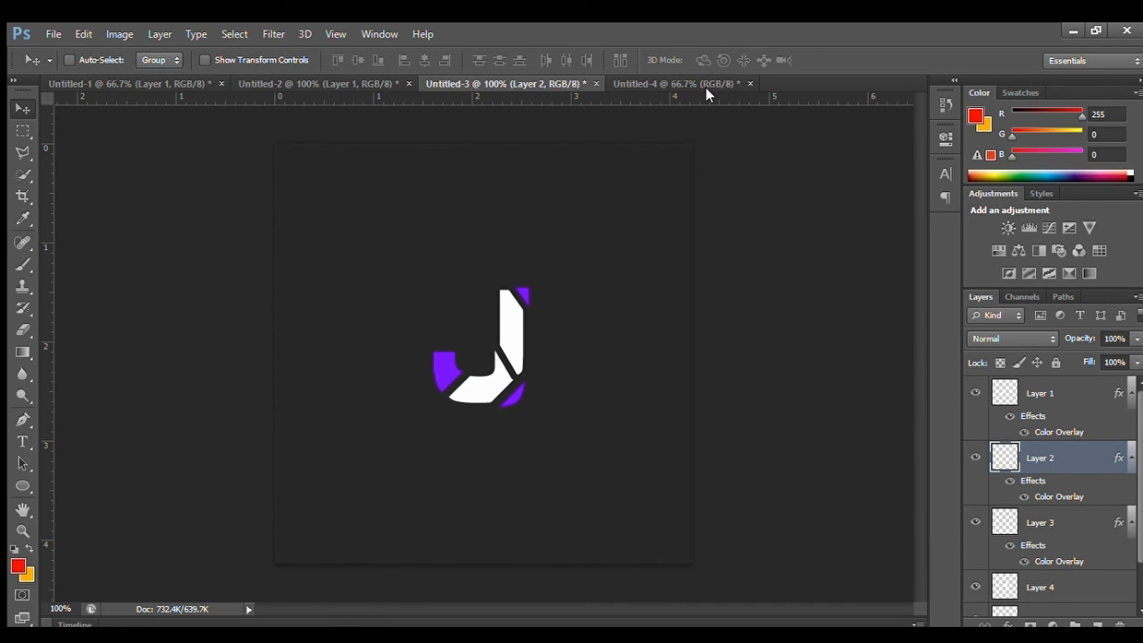
{"action": "left_click", "coordinate": [676, 84]}
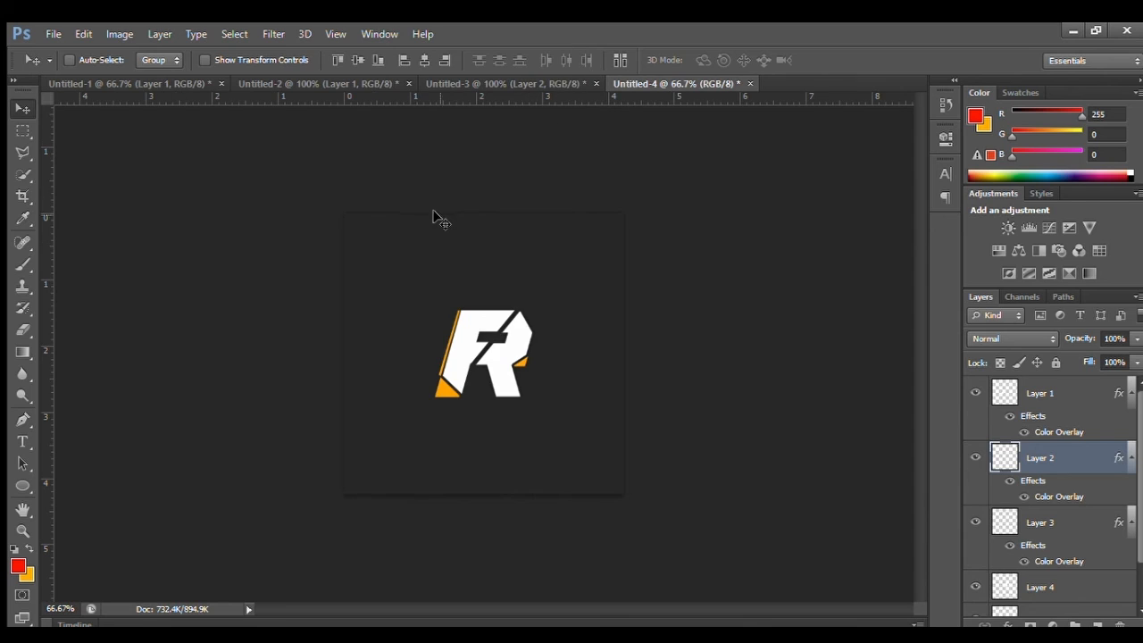